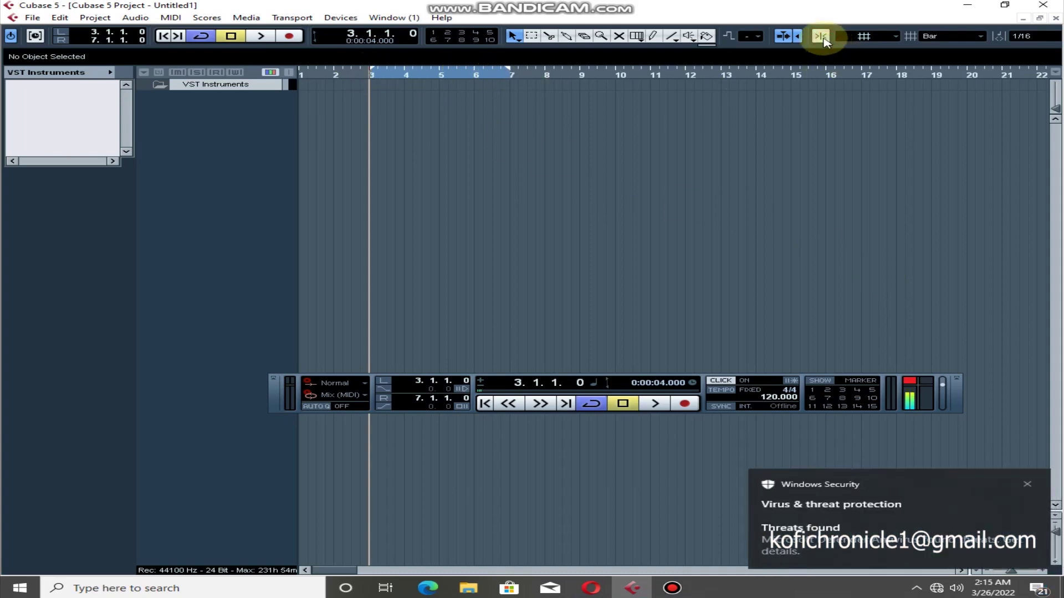
Keep the quantize value at 1/16, reset the output clip indicator and lower the master level slightly.
click(936, 37)
click(1002, 41)
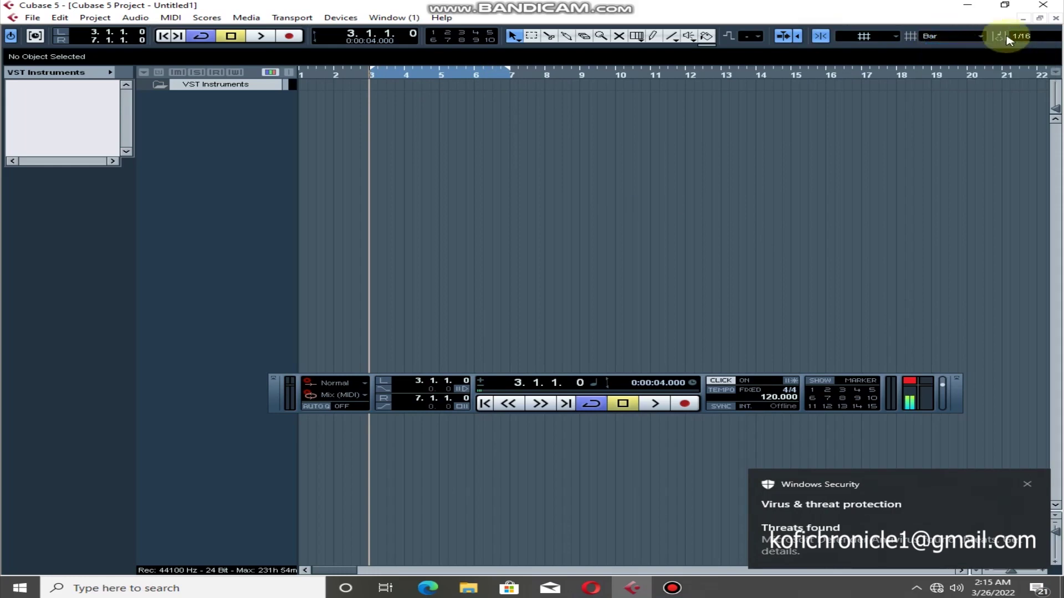
click(989, 166)
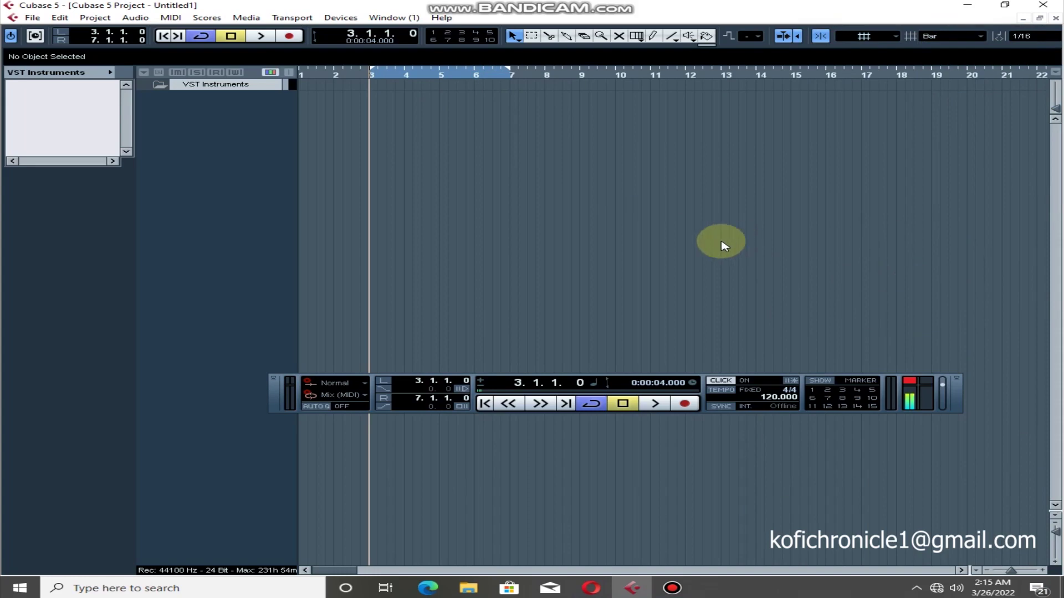
click(909, 381)
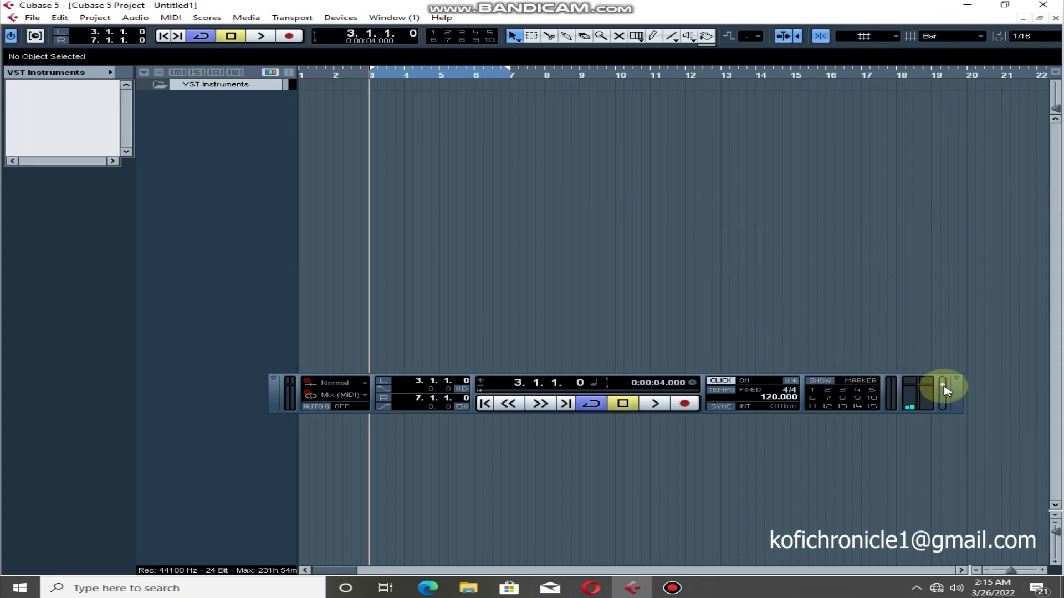
click(943, 388)
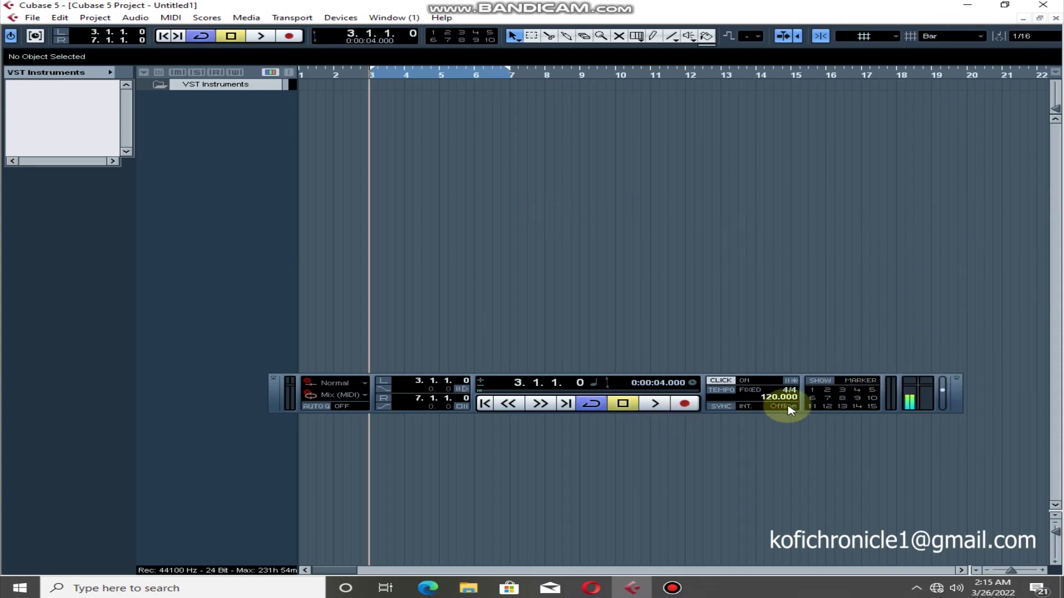
Turn the metronome click on and set a fixed tempo of 120 BPM.
click(722, 381)
click(734, 391)
click(715, 381)
drag(775, 404, 776, 379)
click(727, 370)
scroll(785, 374, up, 1)
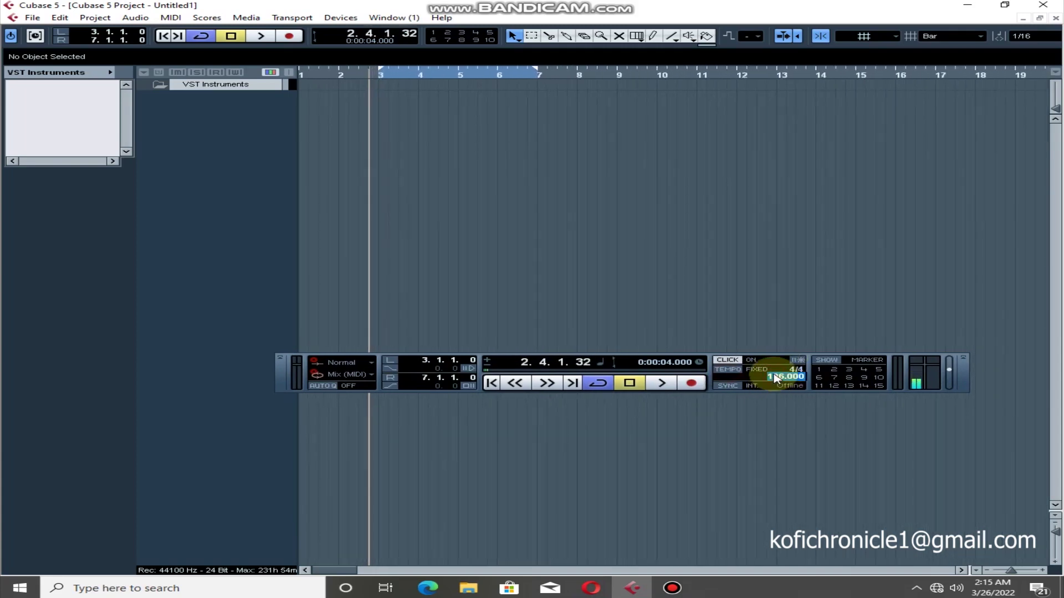
text(120)
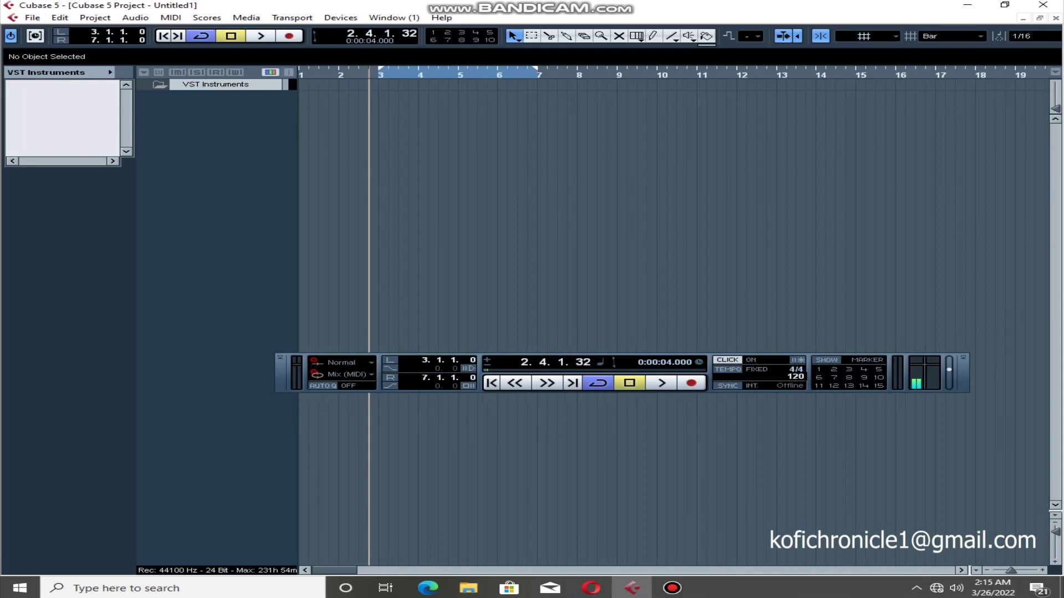
key(Return)
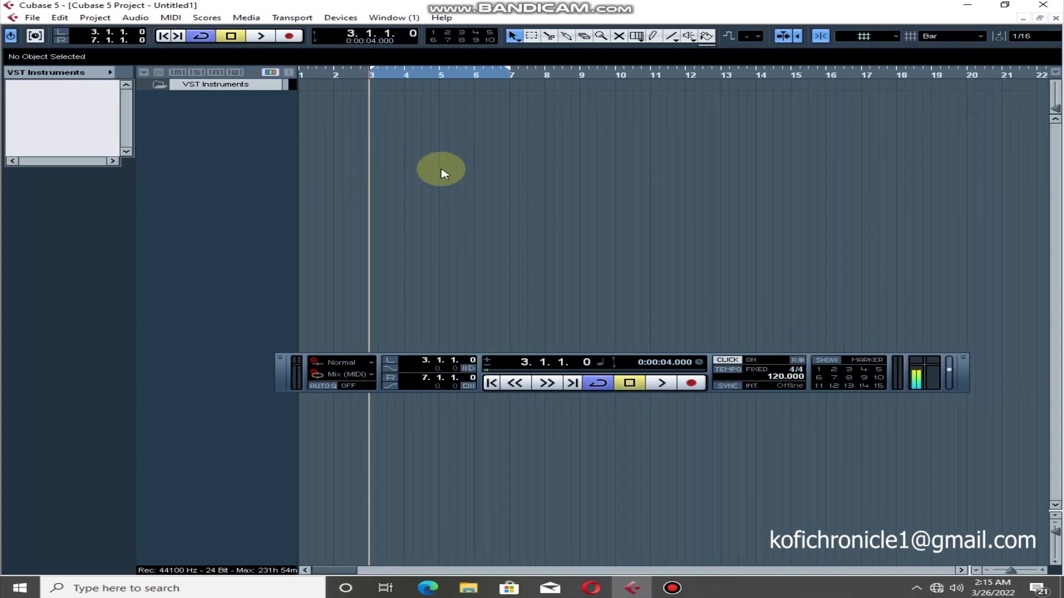
Play the project from bar 3, switch the click off with C, and stop near bar 6.
key(space)
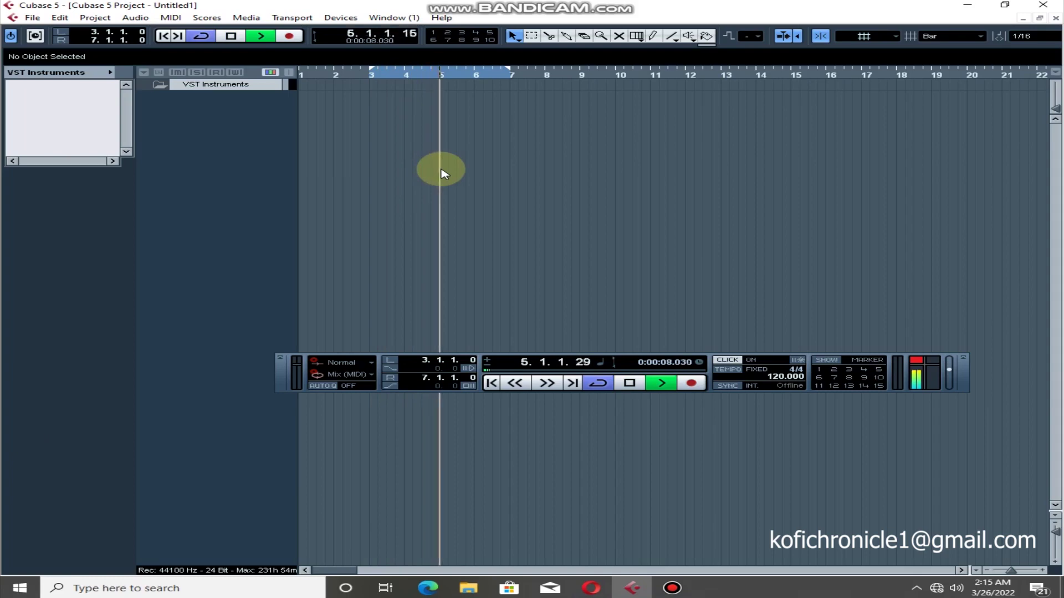
key(c)
key(c)
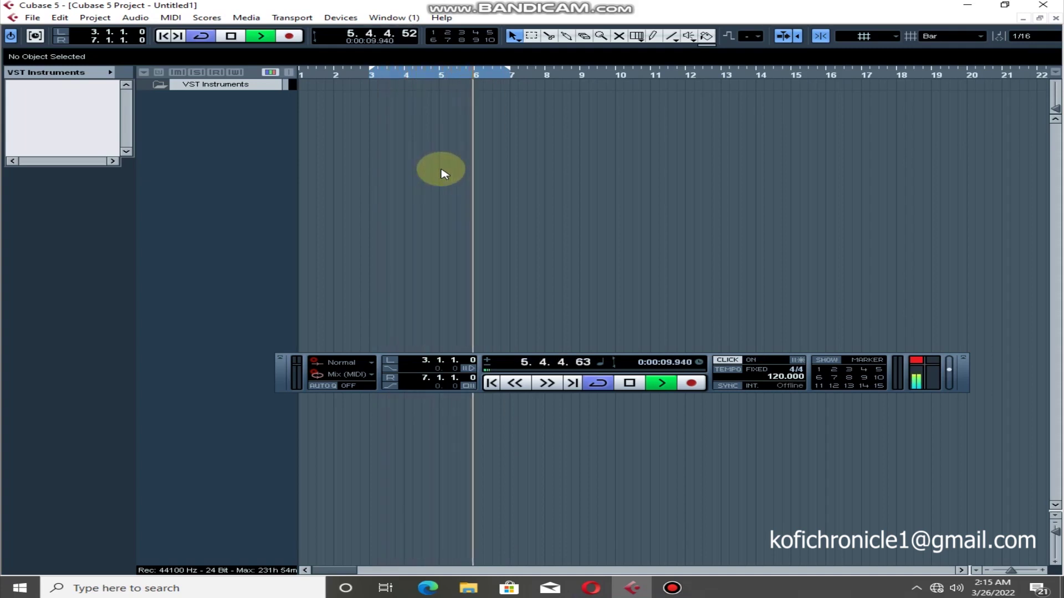
key(space)
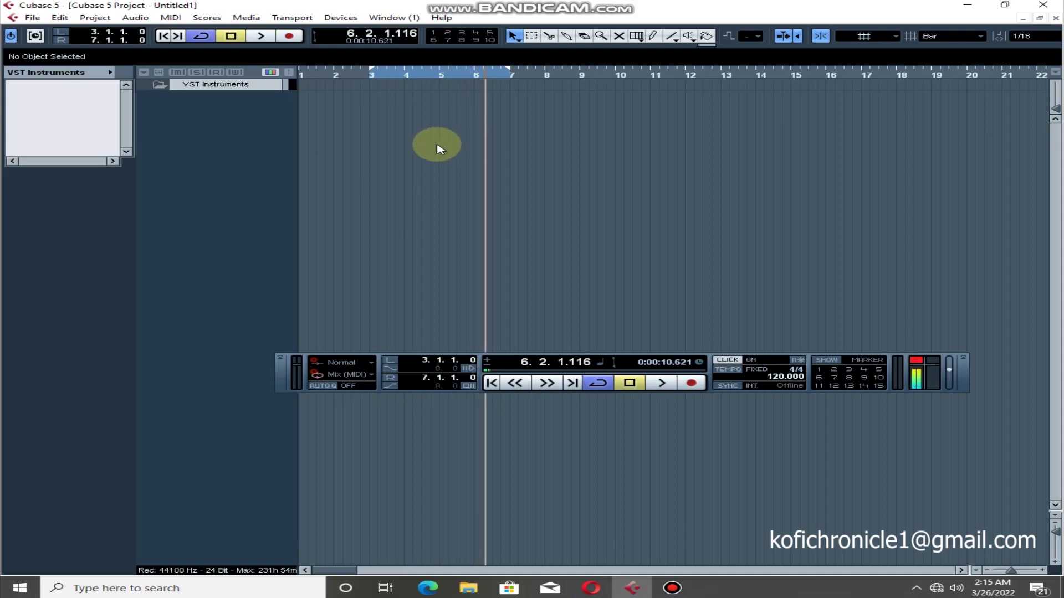
Load FL Studio VSTi (Multi) into instrument slot 1 and decline creating a MIDI track.
key(F11)
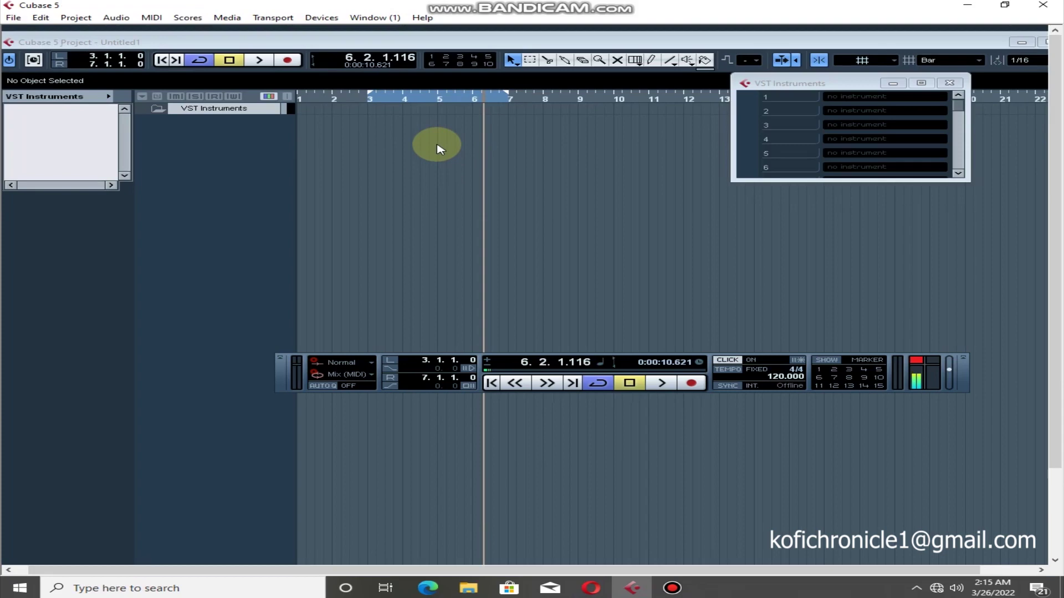
click(887, 101)
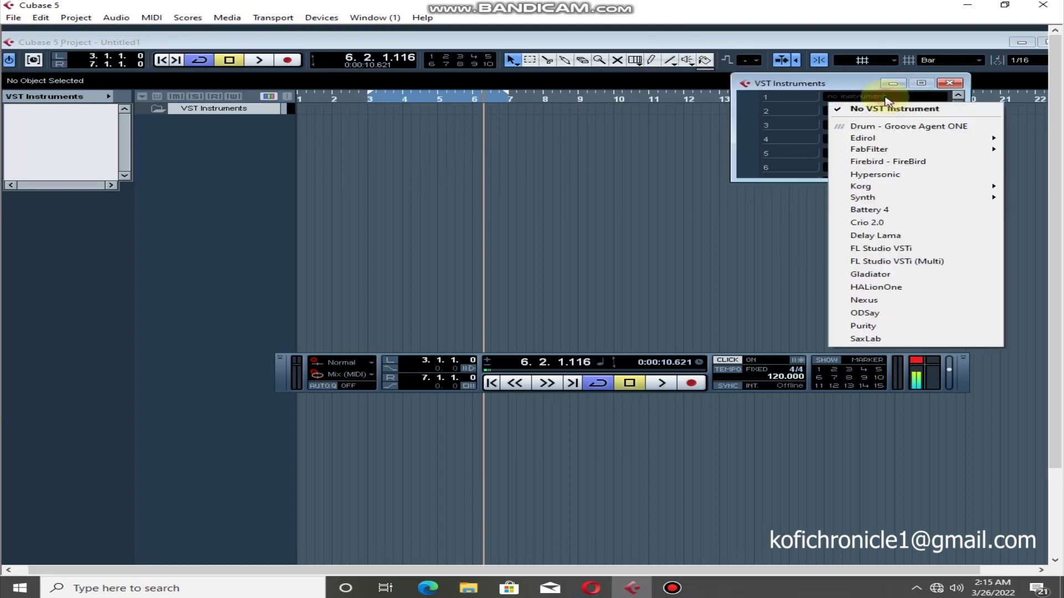
click(952, 85)
click(321, 18)
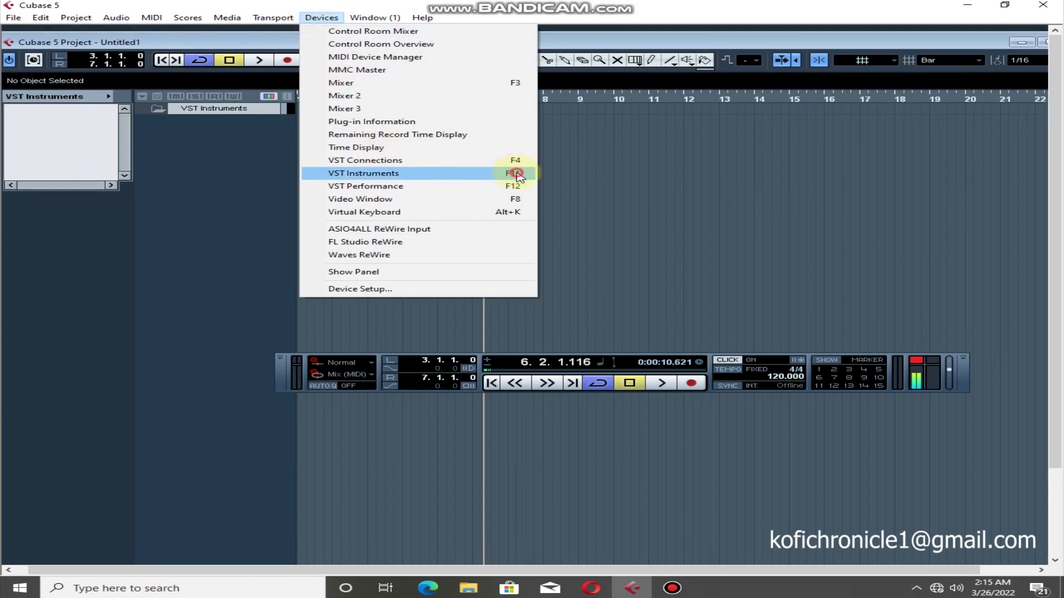
click(516, 174)
click(852, 97)
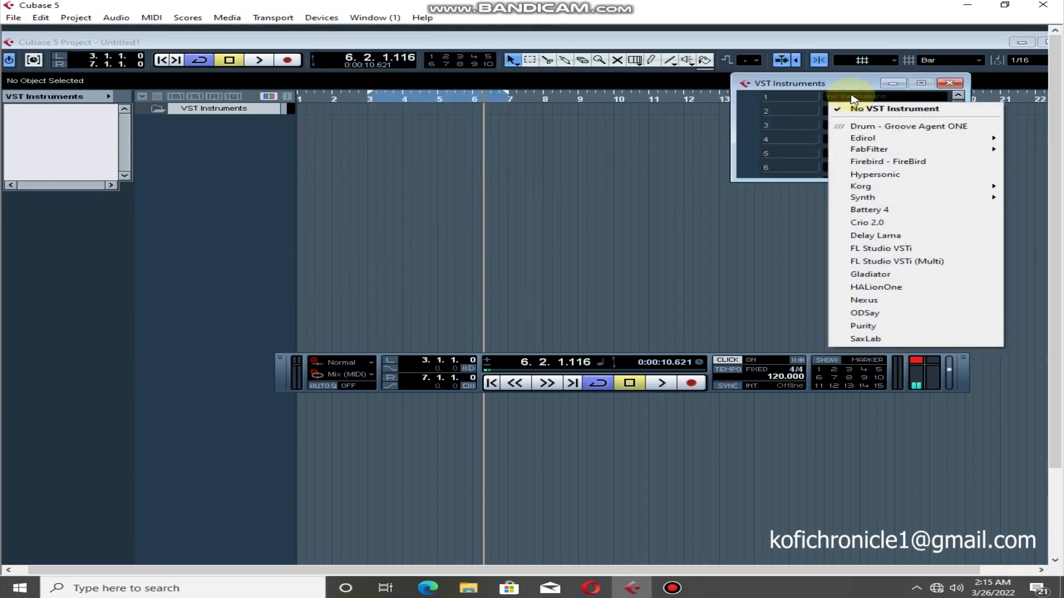
click(872, 262)
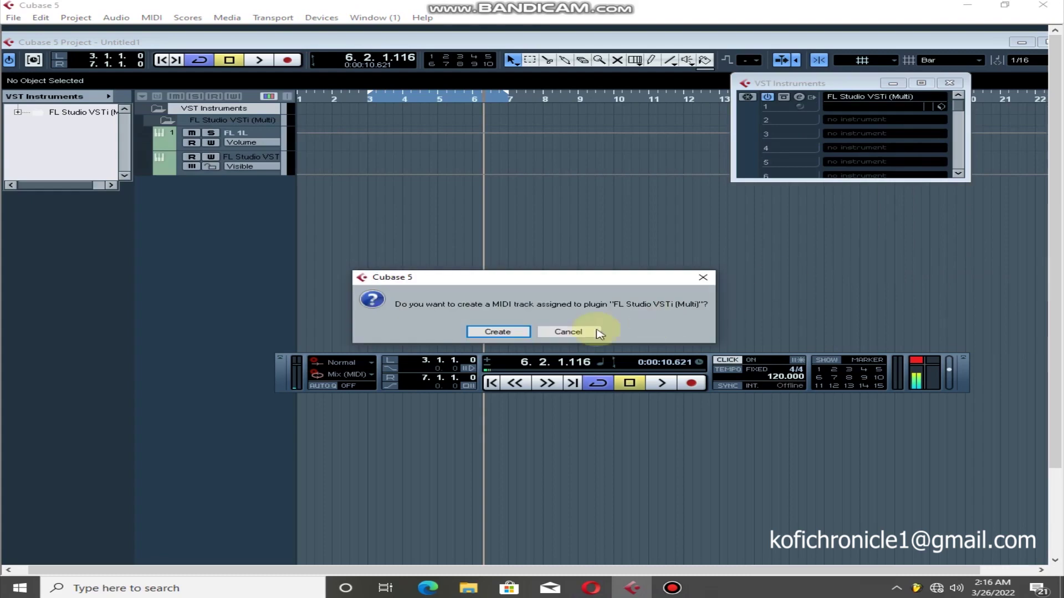
click(556, 334)
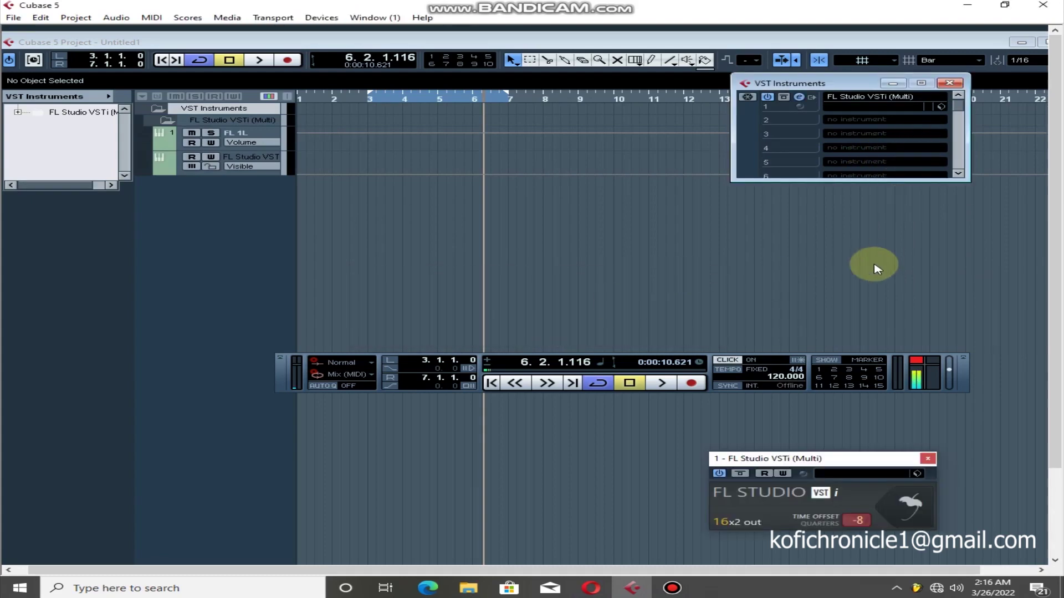
Close the instrument rack, play from the left locator, and open FL Studio's full interface.
click(920, 253)
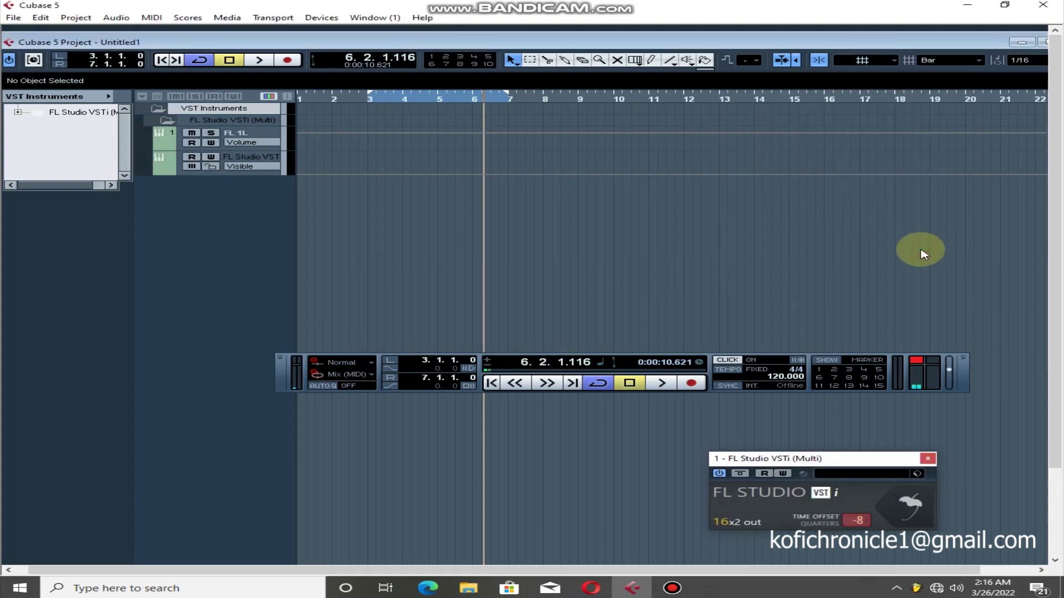
key(KP_1)
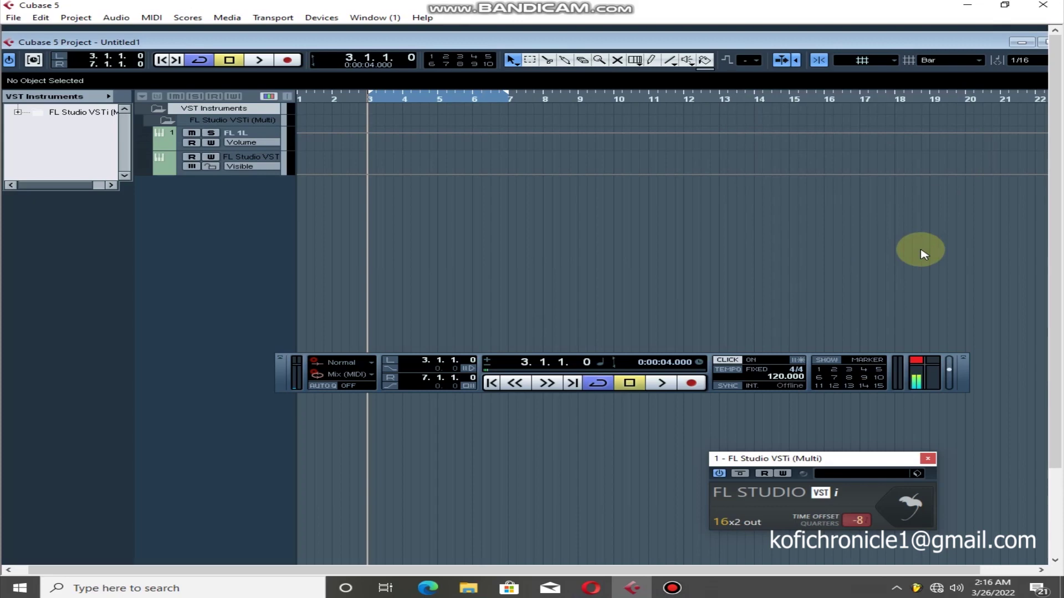
key(space)
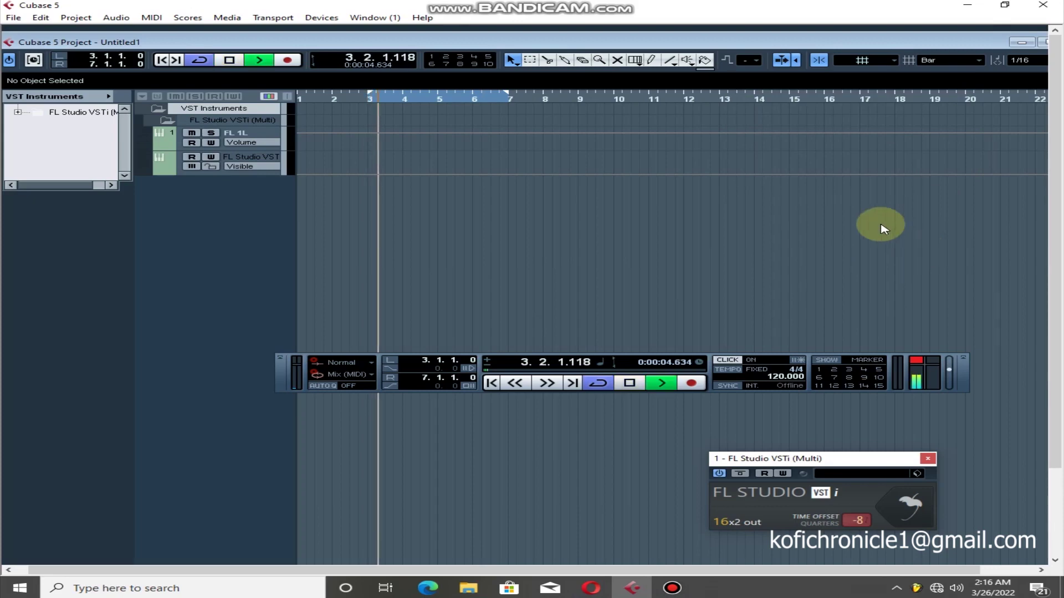
click(905, 514)
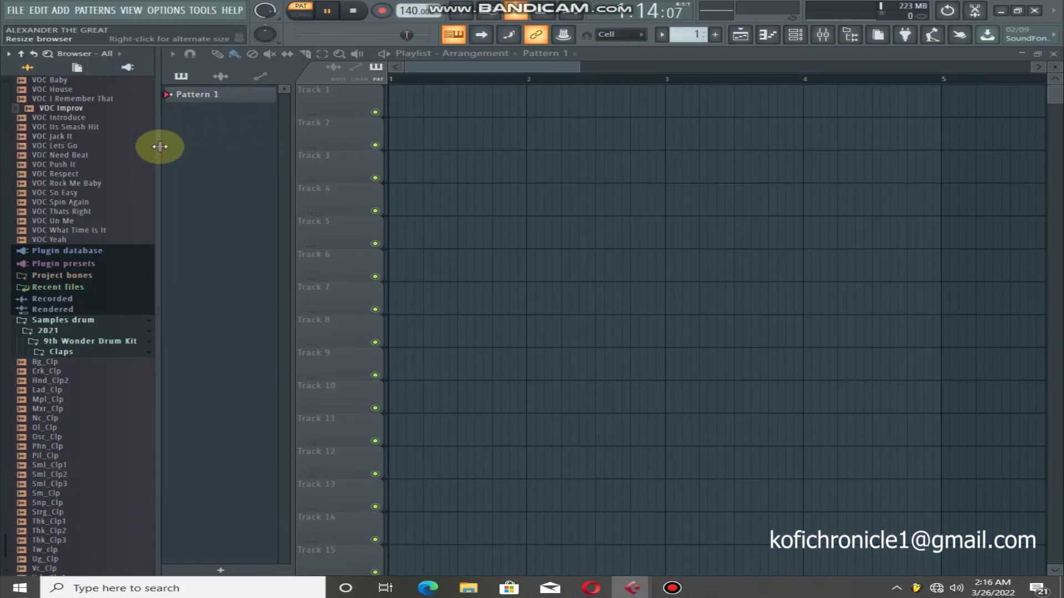
Preview the Hnd_Clp2, Sml_Clp2 and Thk_Clp1 clap samples in the browser.
scroll(36, 208, down, 2)
scroll(36, 208, down, 10)
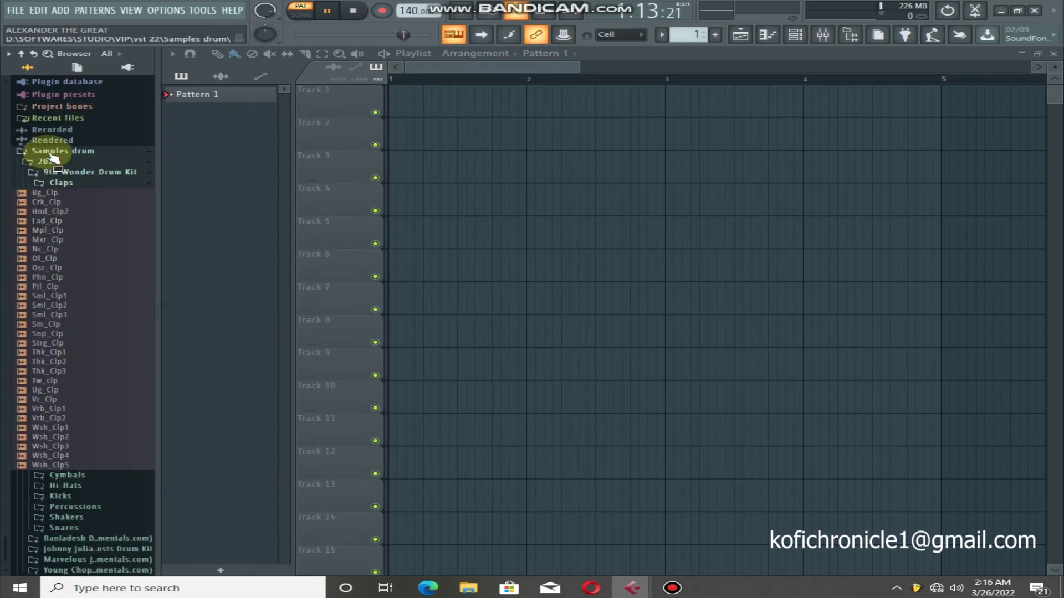
click(49, 211)
click(47, 306)
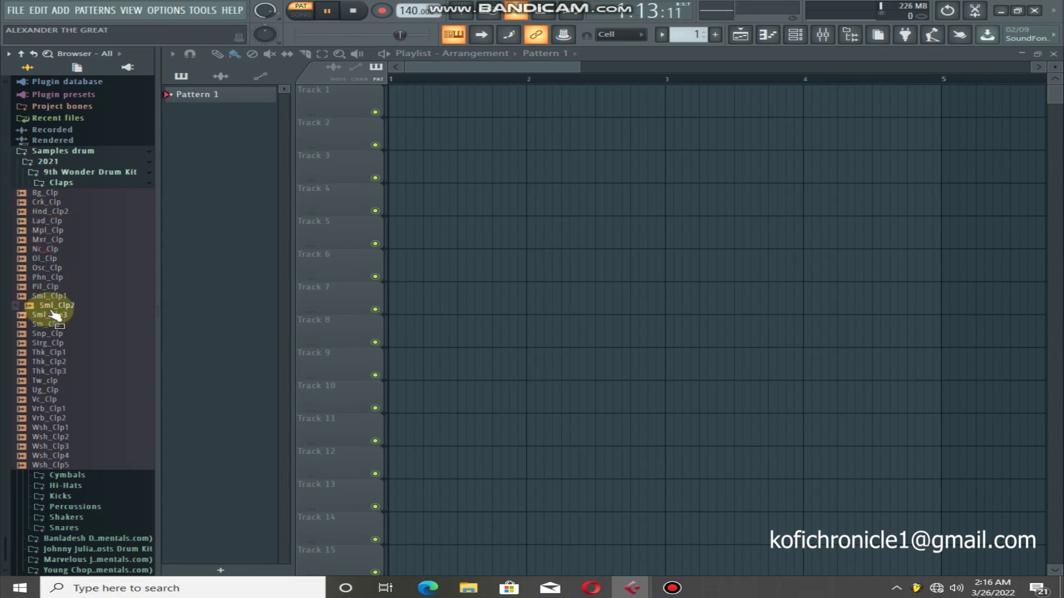
click(48, 352)
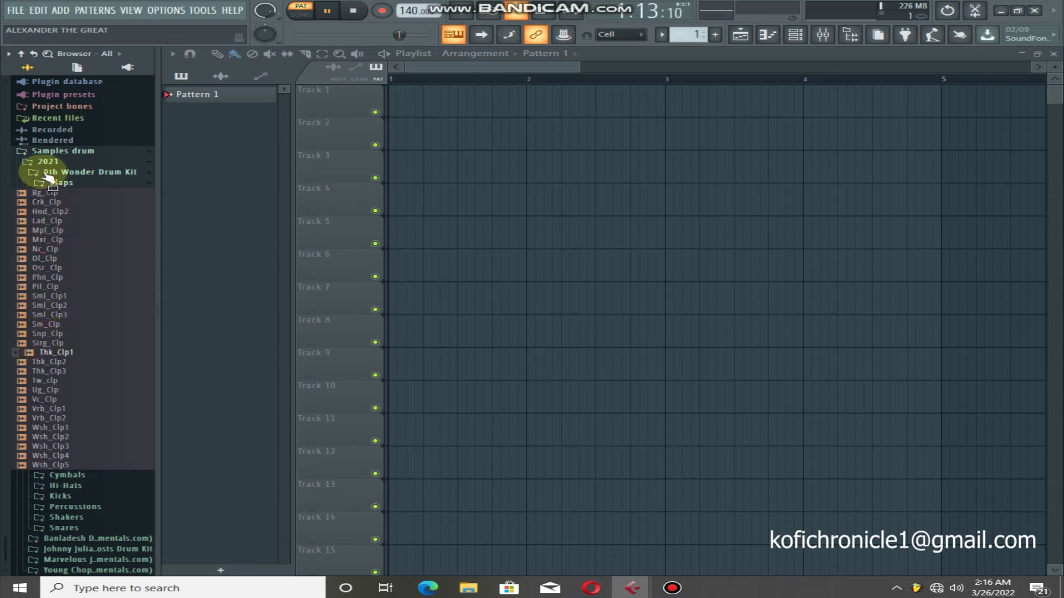
In Y DEE SAMPLES > ams, preview 3AM Snare 1 and 3AM Snare 2, then show the Channel rack.
scroll(48, 338, down, 4)
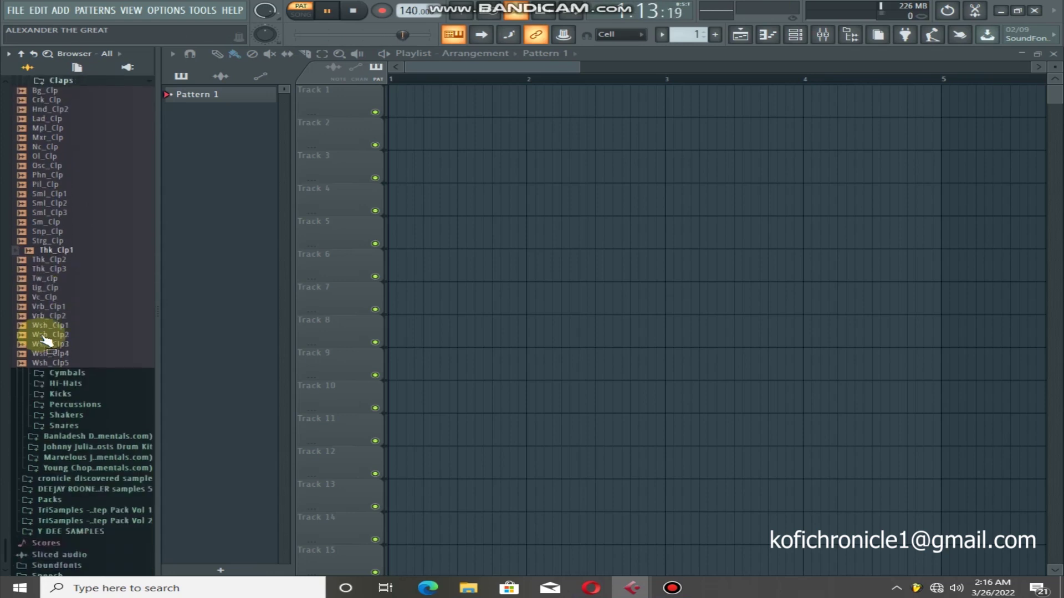
scroll(50, 349, down, 1)
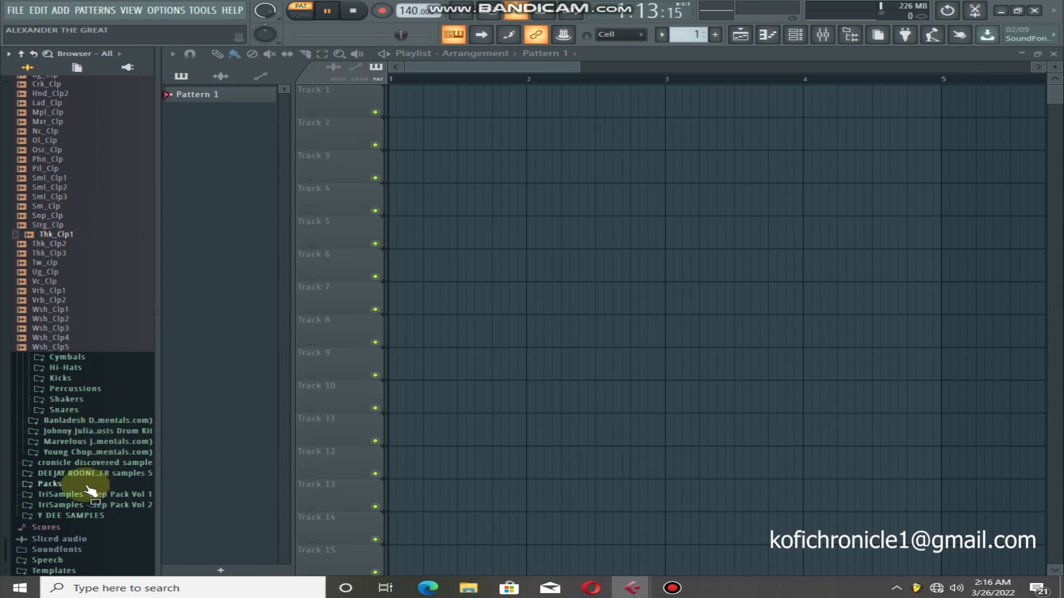
click(51, 515)
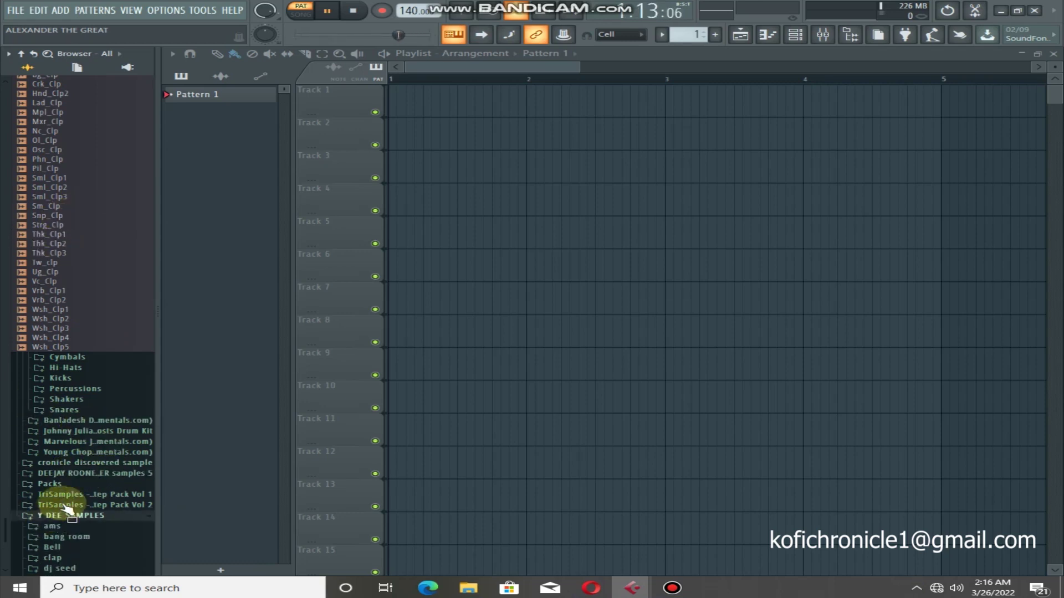
click(47, 300)
click(55, 329)
click(58, 339)
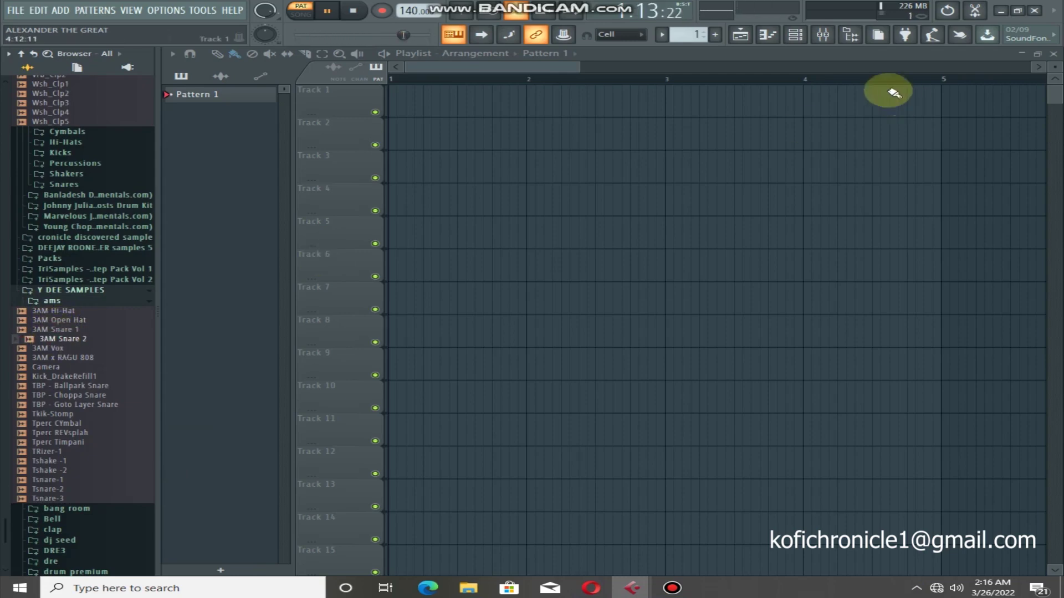
click(795, 35)
Load 3AM Snare 2, Kick_DrakeRefill1 and TBP - Ballpark Snare into channels 11, 12 and 13.
drag(56, 339, 284, 268)
click(55, 376)
drag(55, 380, 259, 277)
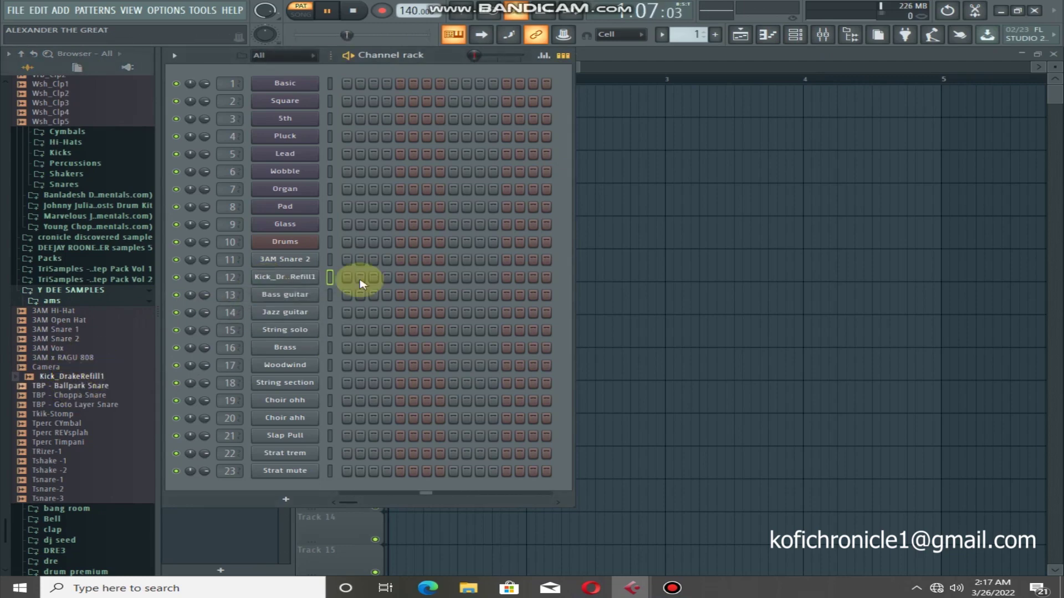
click(67, 395)
click(66, 386)
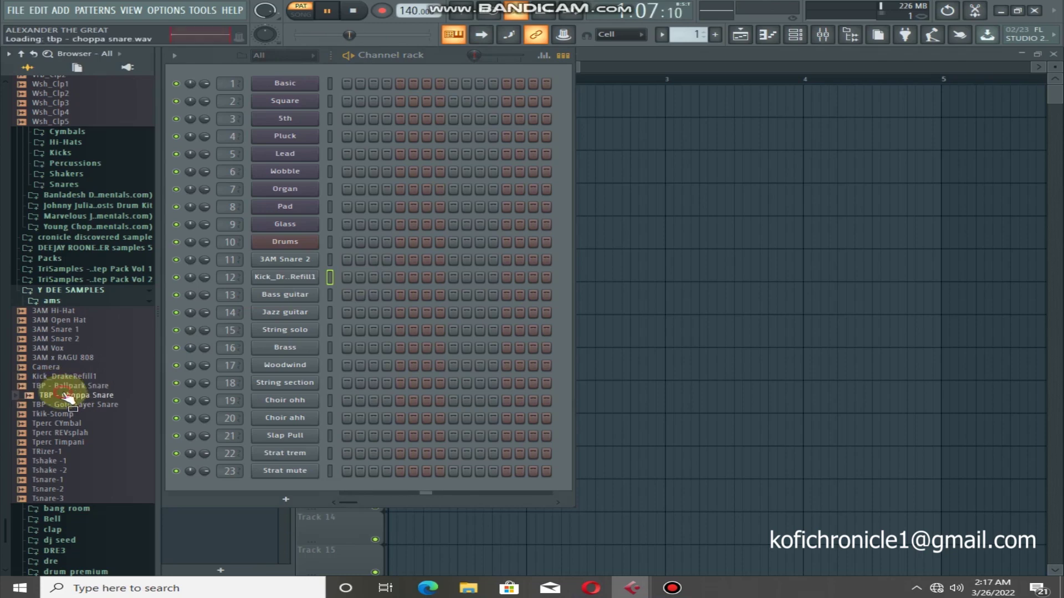
drag(67, 389, 279, 295)
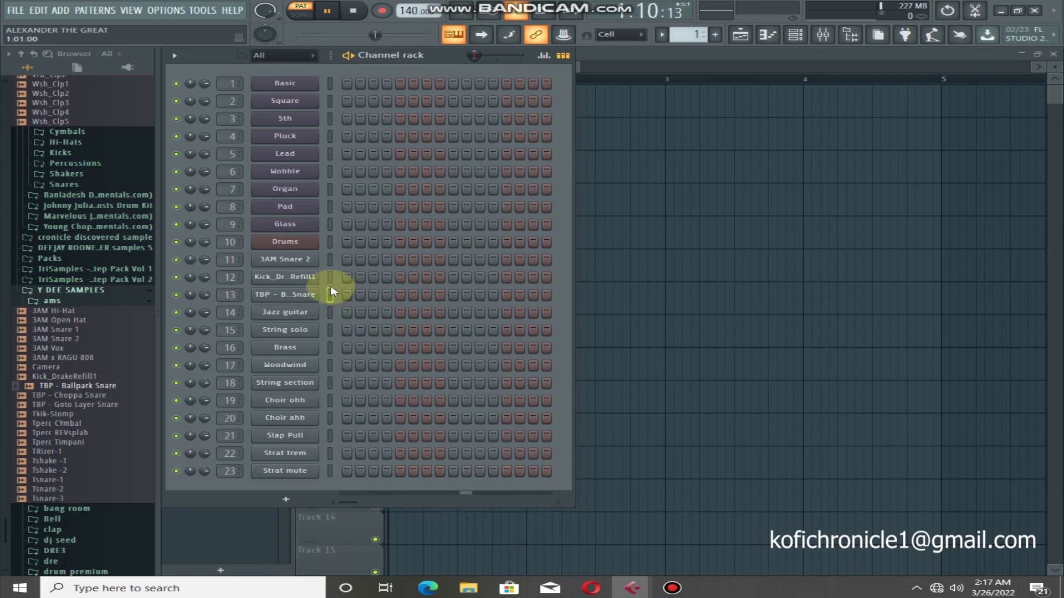
Preview the kick sample in its channel settings, then close them.
click(285, 278)
click(490, 451)
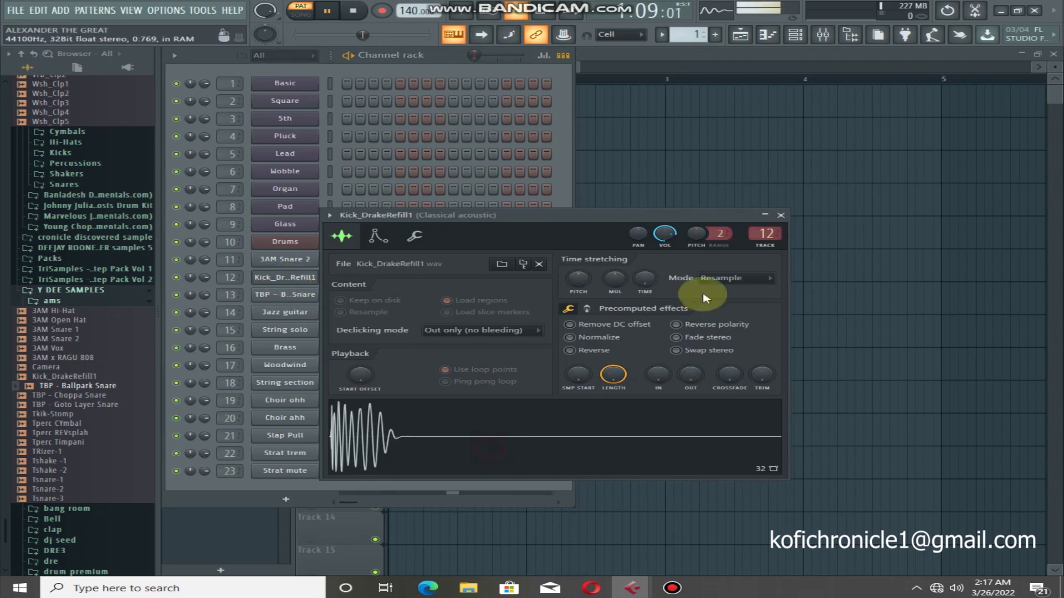
key(Escape)
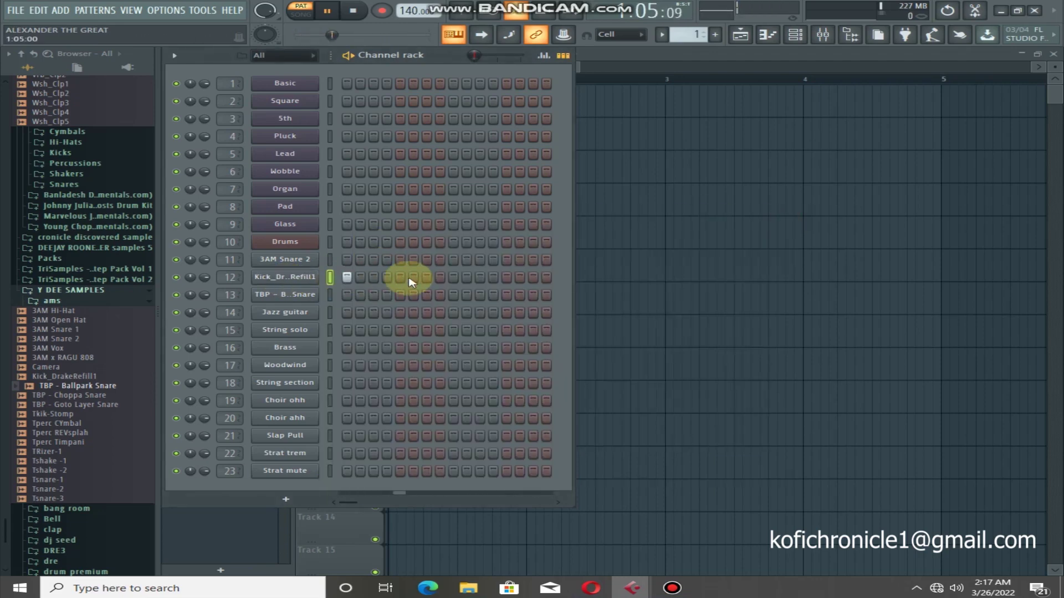
Preview the TBP - Ballpark Snare and 3AM Snare 2 samples in their settings windows.
click(304, 297)
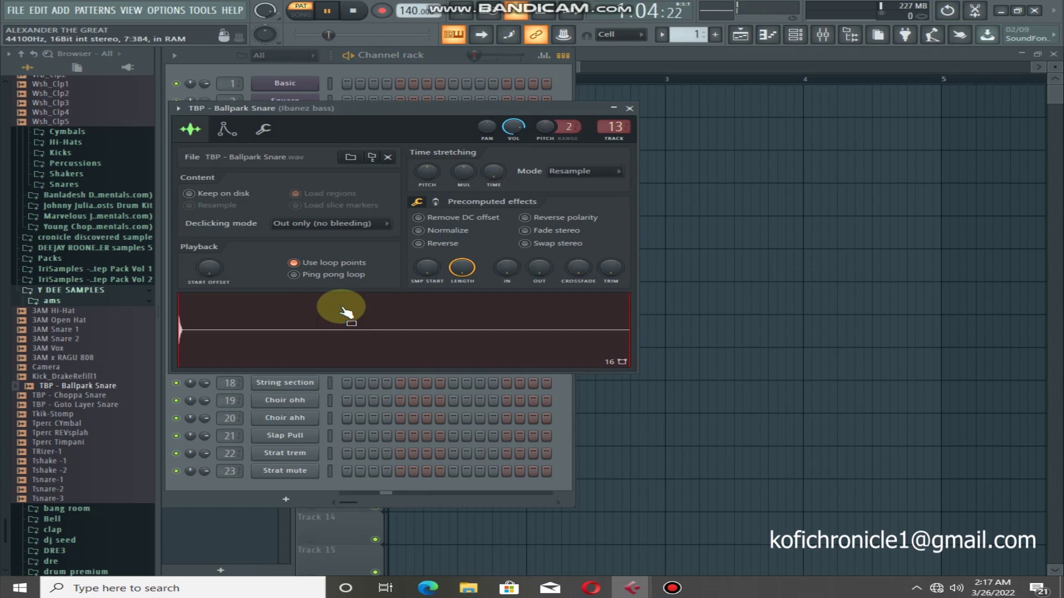
click(627, 106)
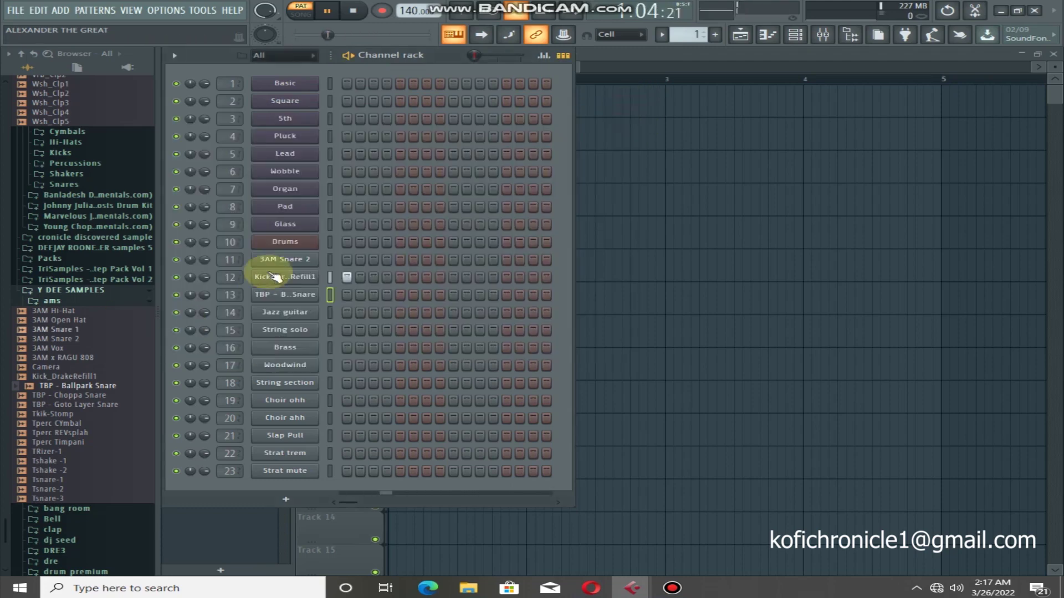
click(276, 260)
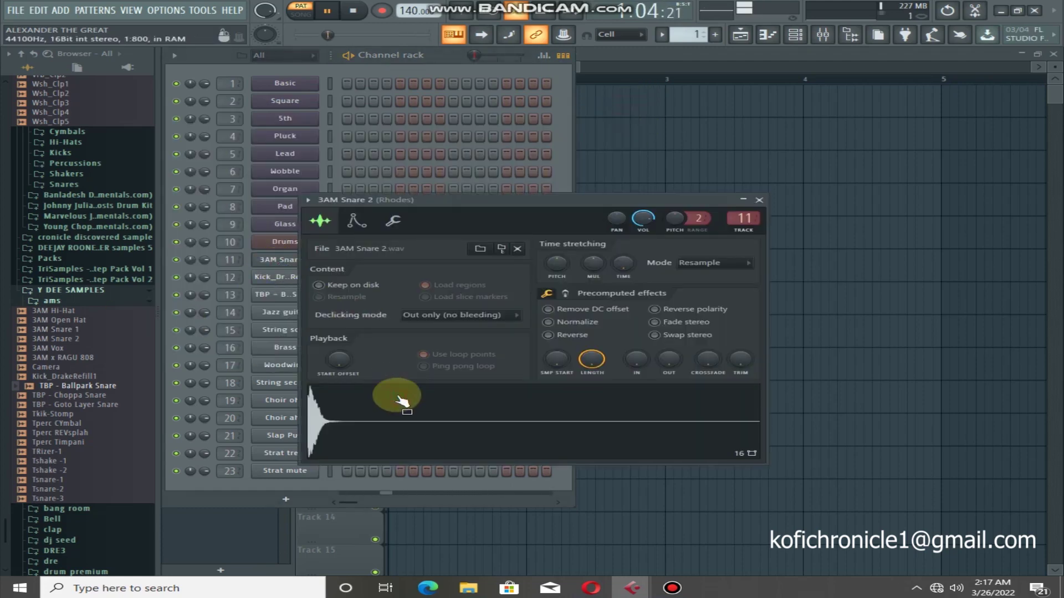
click(759, 200)
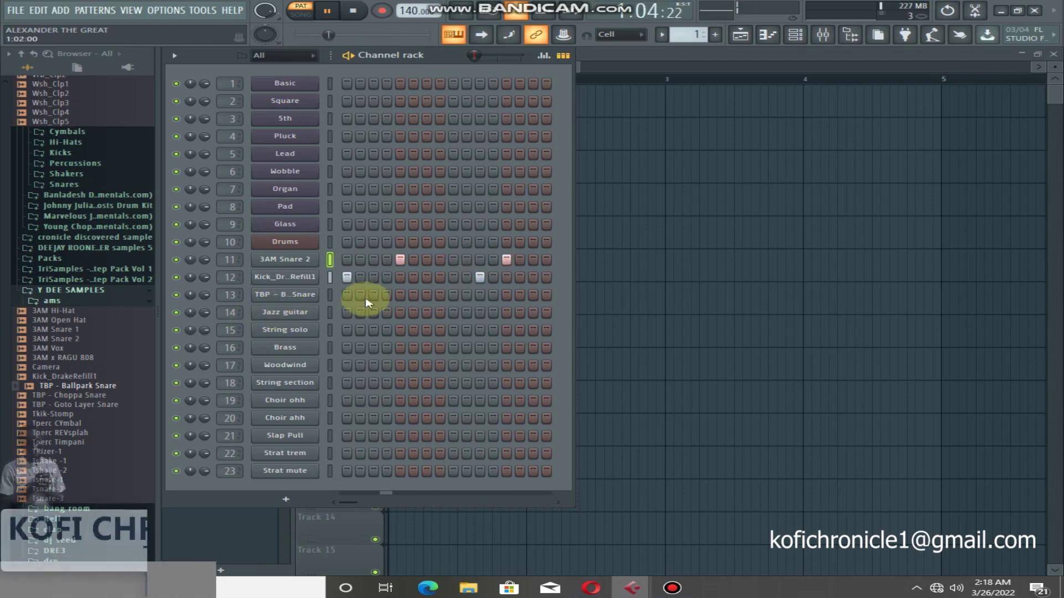
Widen the sequencer to 32 steps, adding kick hits on 17 and 27 and snare hits on 21 and 29.
drag(572, 288, 785, 294)
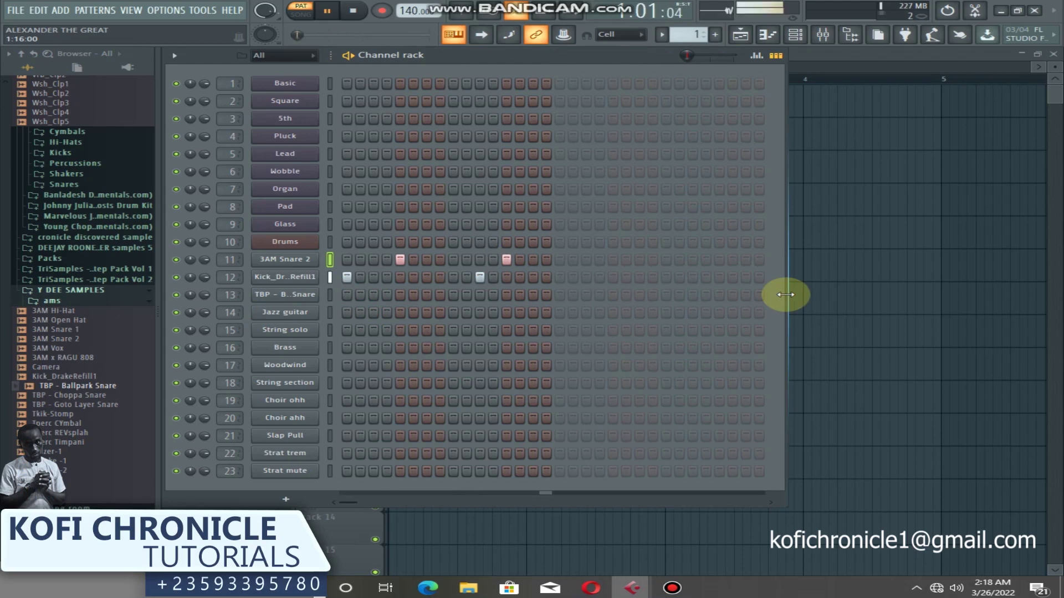
click(559, 277)
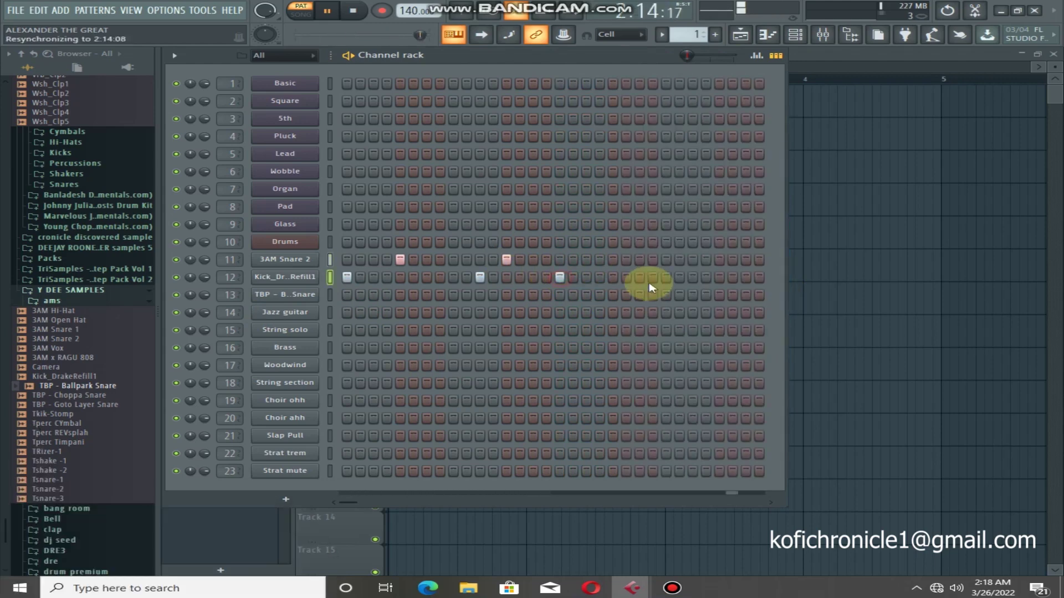
click(692, 277)
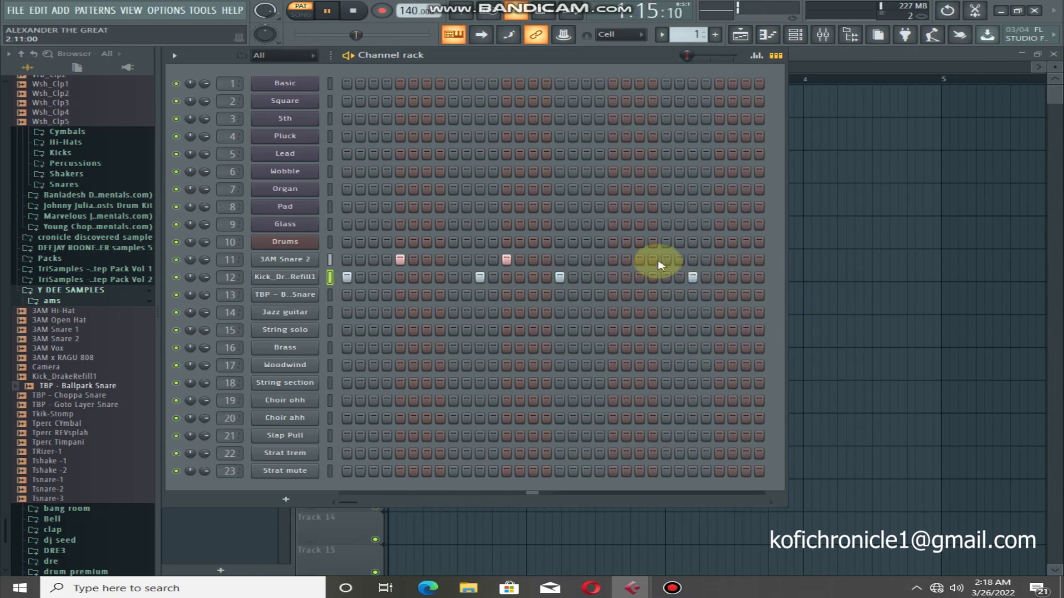
click(613, 242)
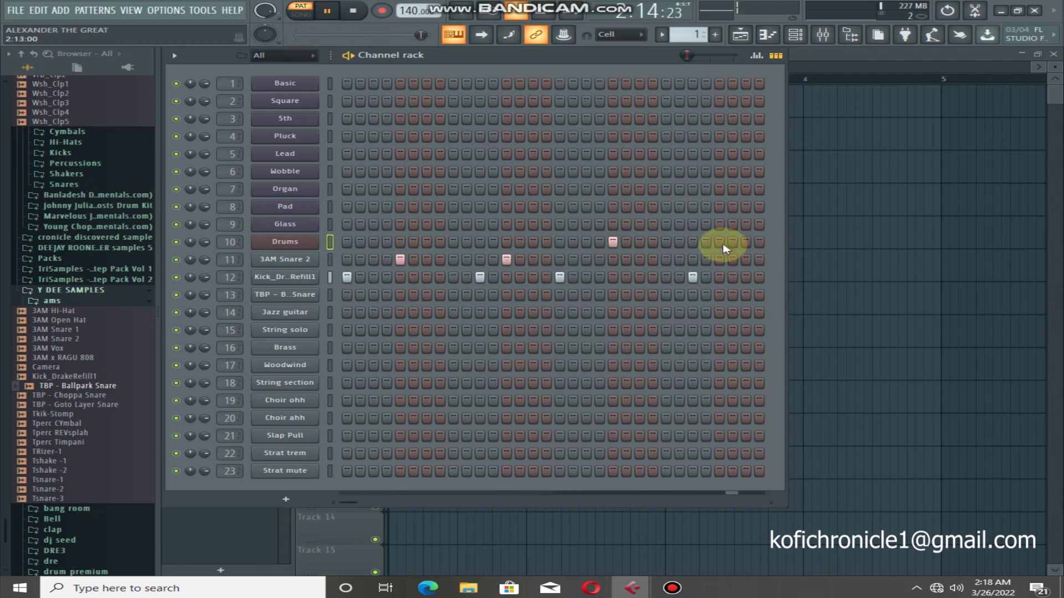
click(613, 260)
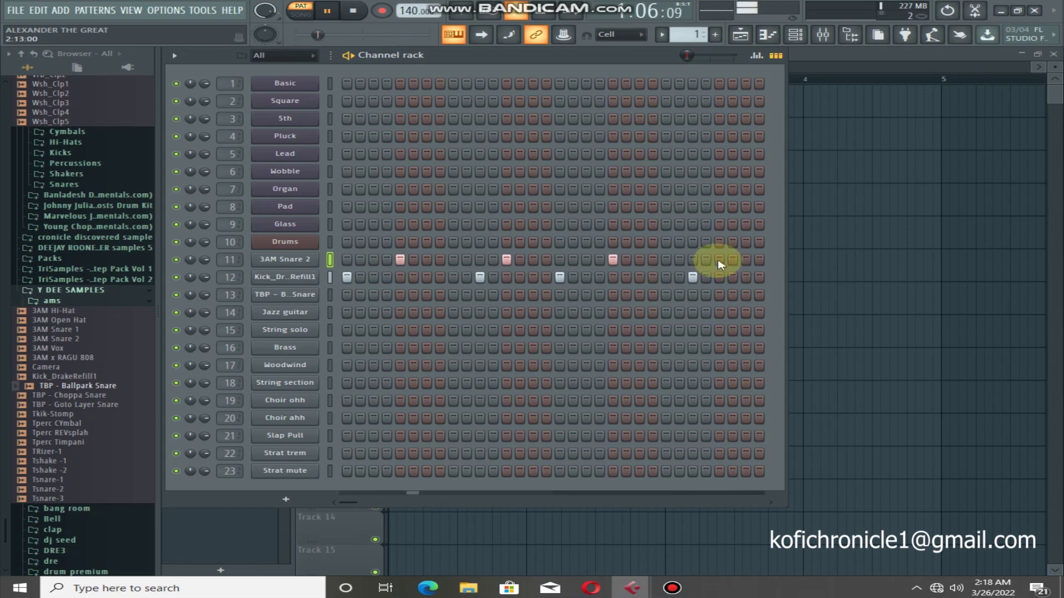
click(719, 260)
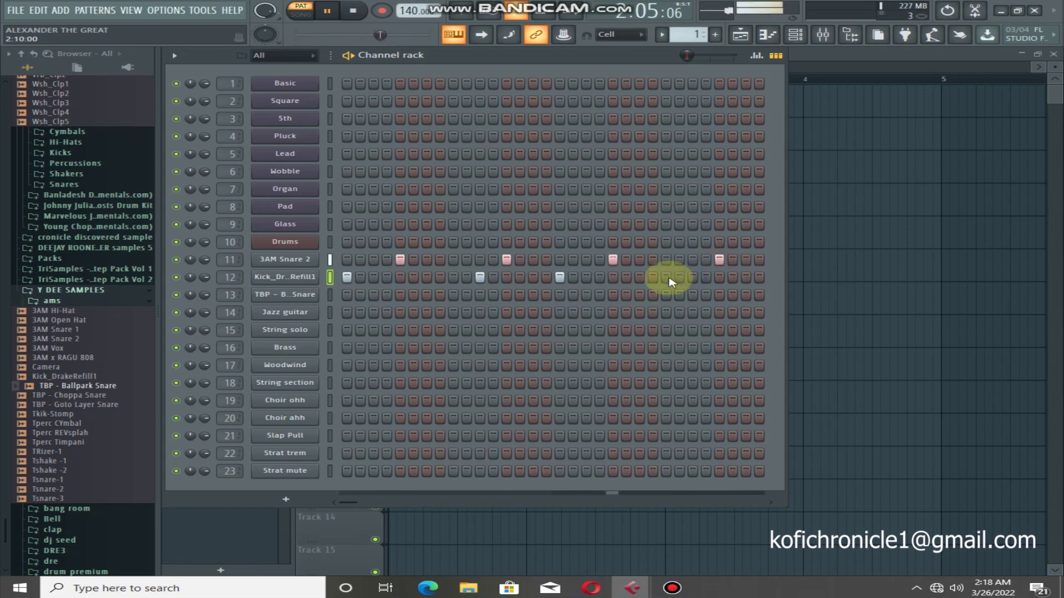
click(667, 277)
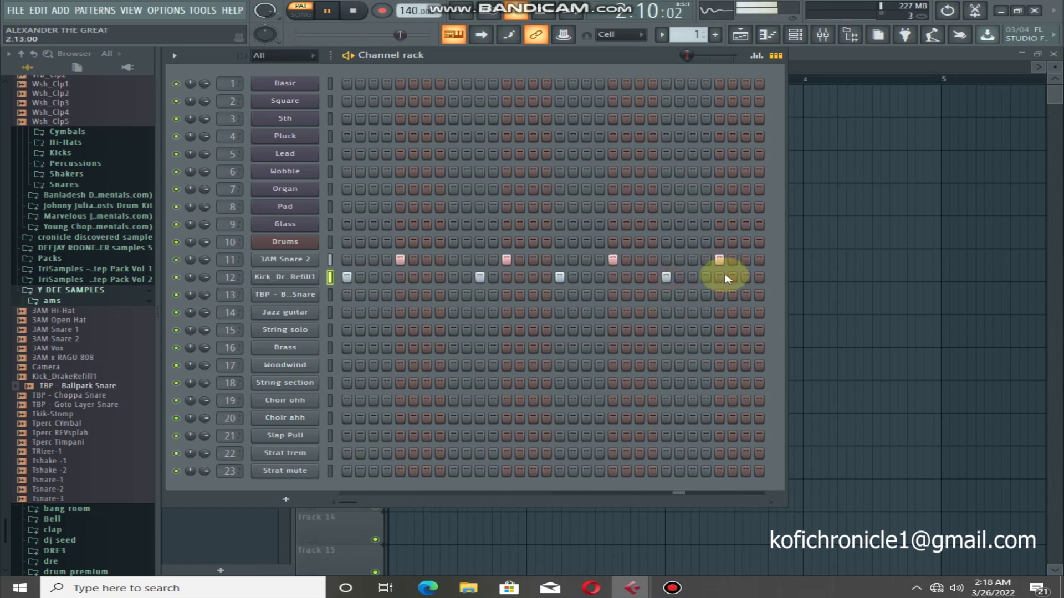
click(667, 279)
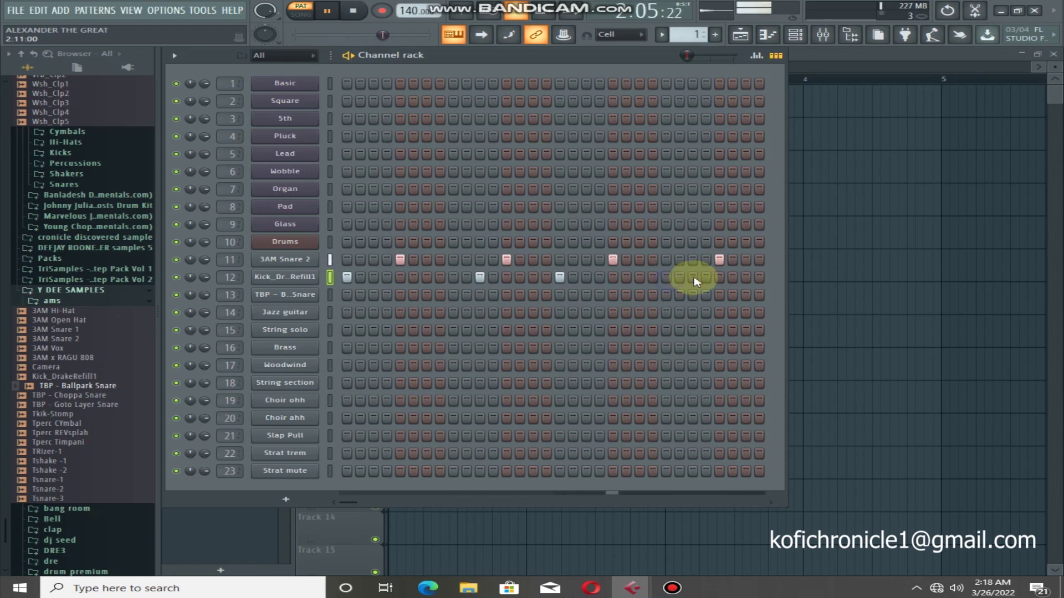
click(746, 260)
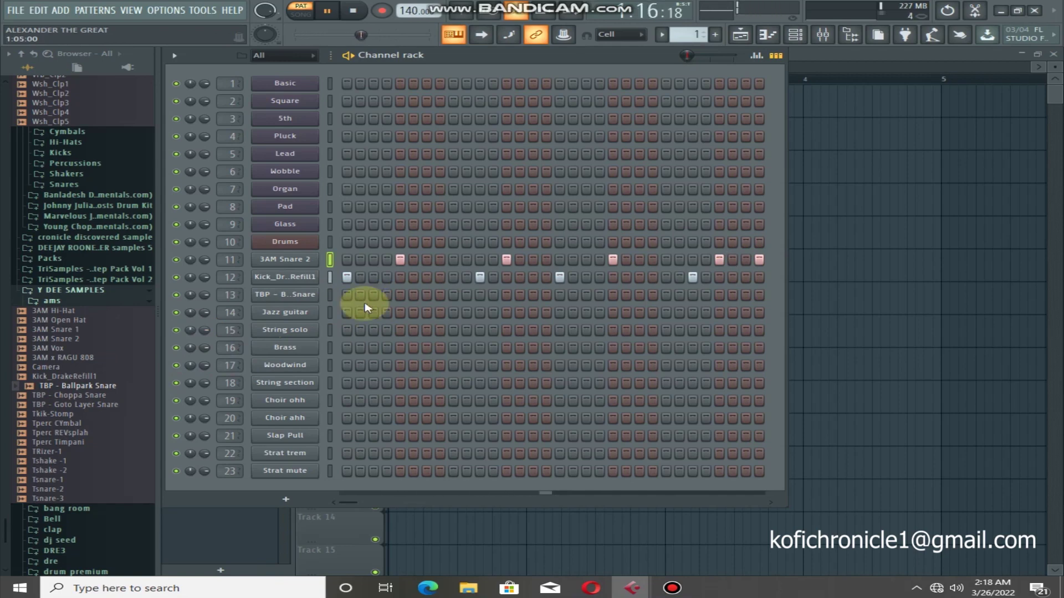
click(57, 310)
Load 3AM Hi-Hat into channel 14 and open it in the piano roll.
drag(62, 315, 304, 314)
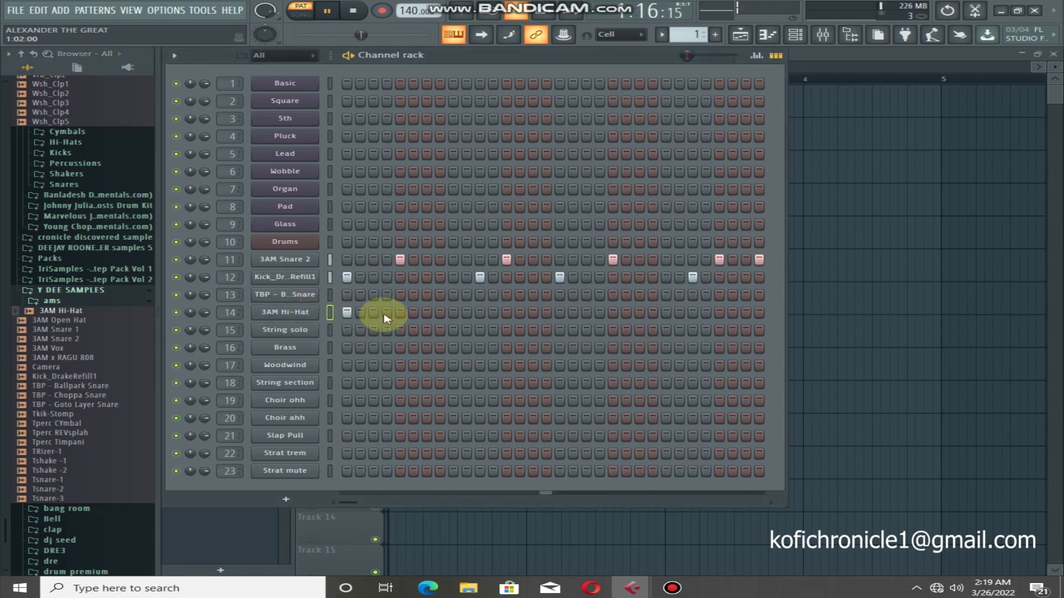
right_click(293, 320)
click(333, 312)
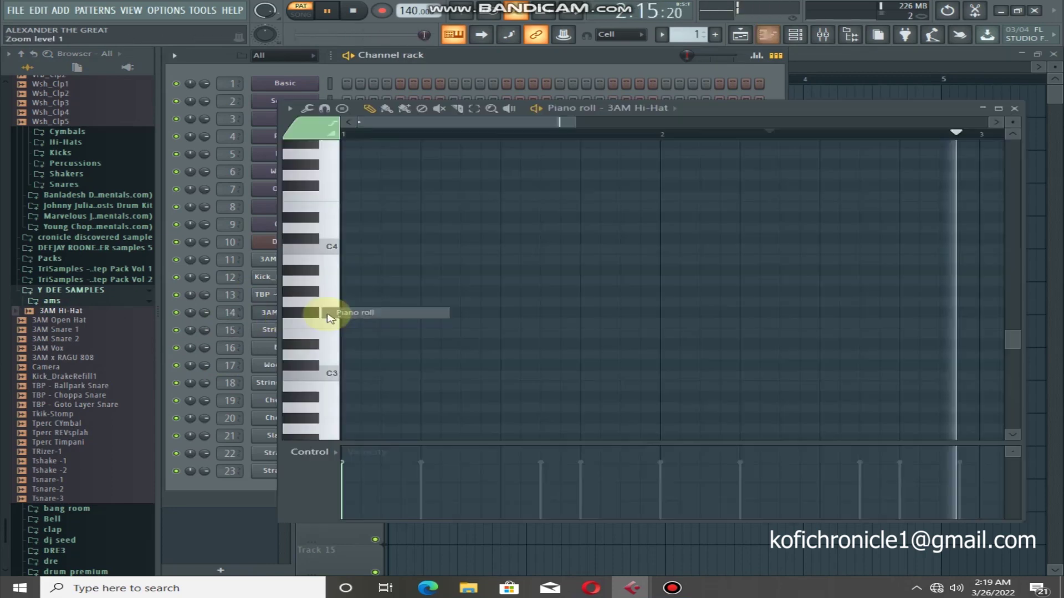
Draw two bar-long C5 notes spanning bars 1 to 3 and select them all.
scroll(565, 301, down, 4)
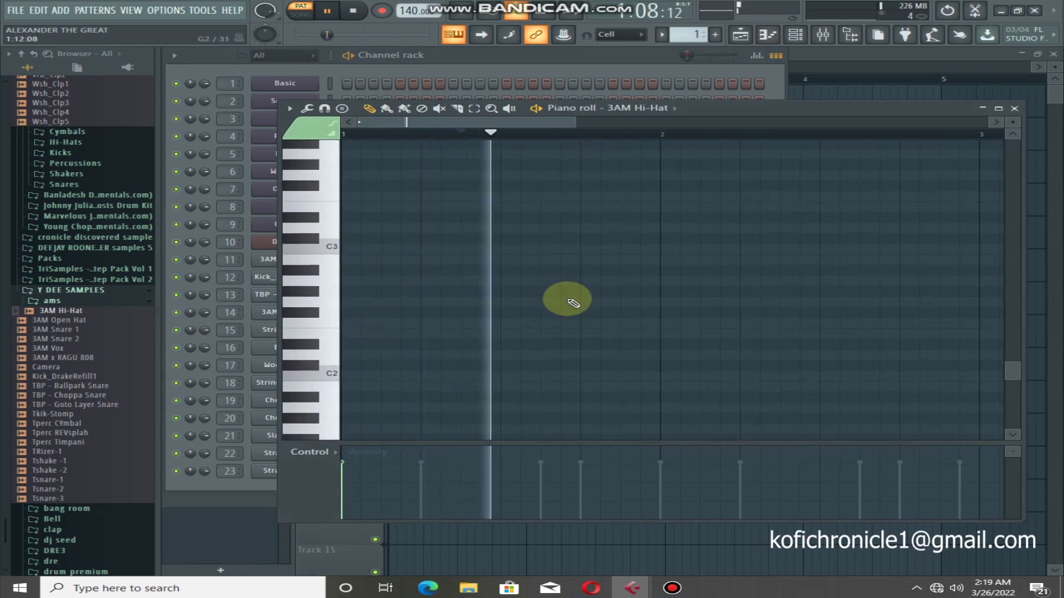
scroll(568, 301, up, 7)
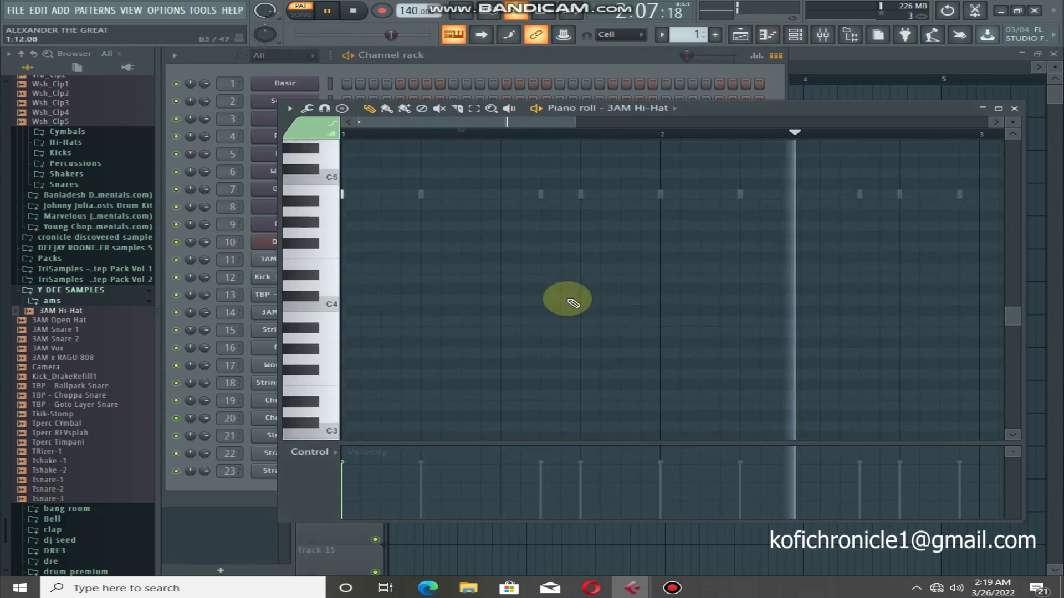
drag(344, 216, 660, 209)
click(537, 219)
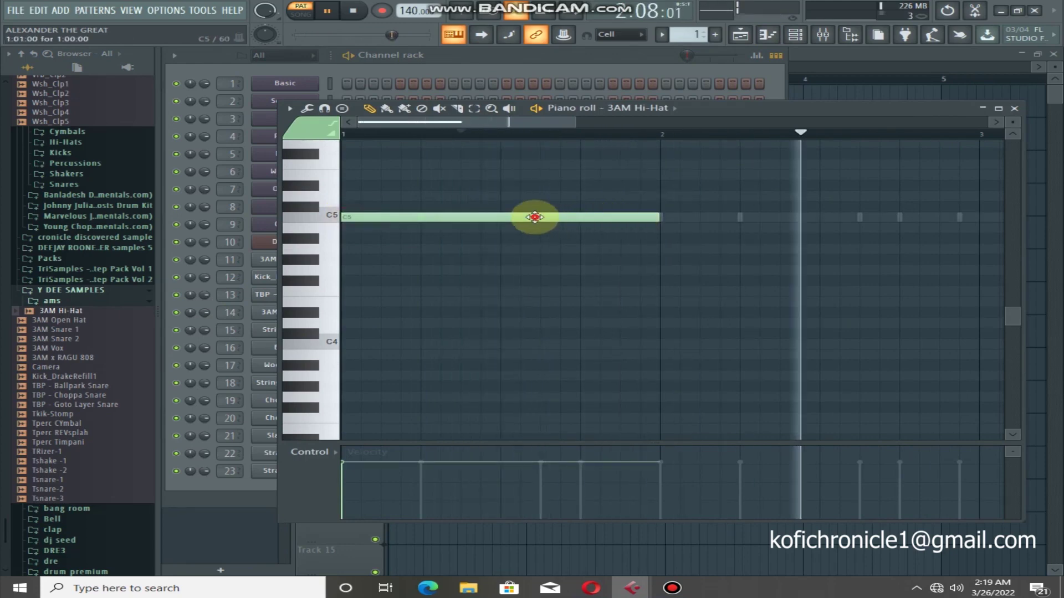
click(666, 216)
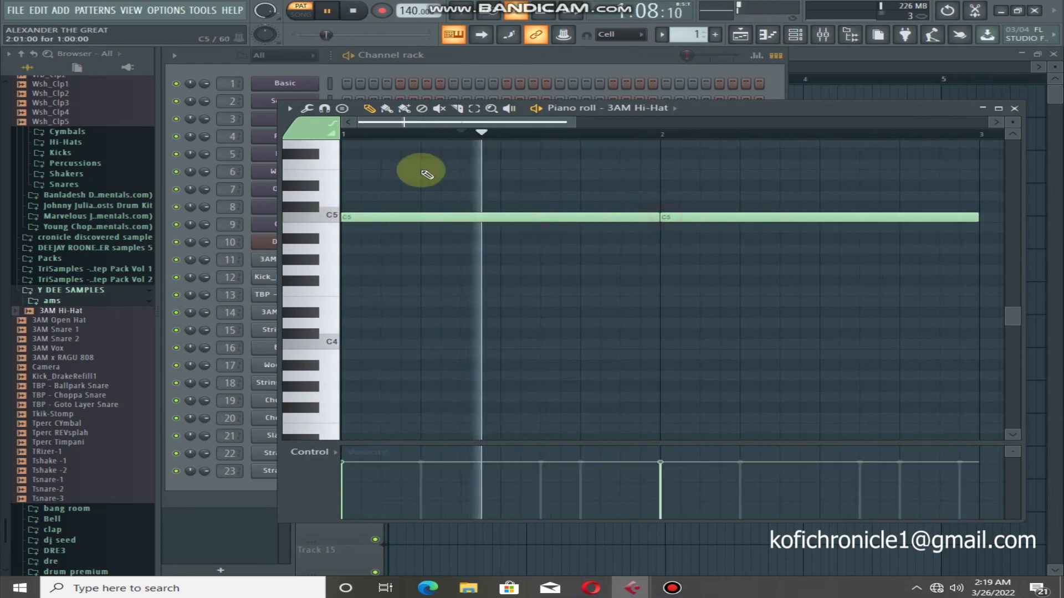
click(474, 108)
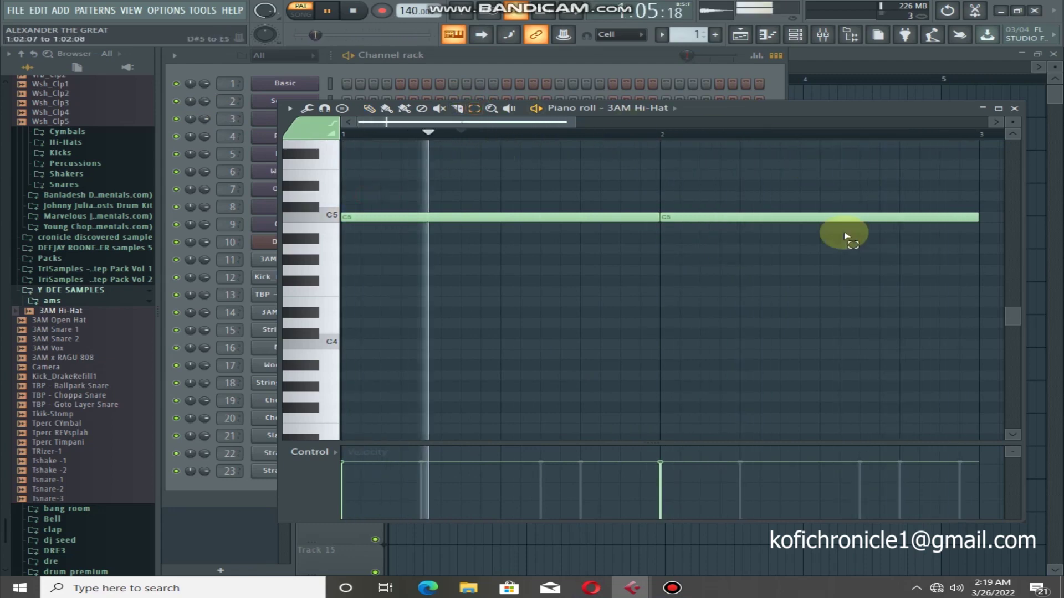
key(ctrl+a)
Open the Chopper on the hi-hat notes and audition patterns from 6 notes 1 to Half step.
click(289, 108)
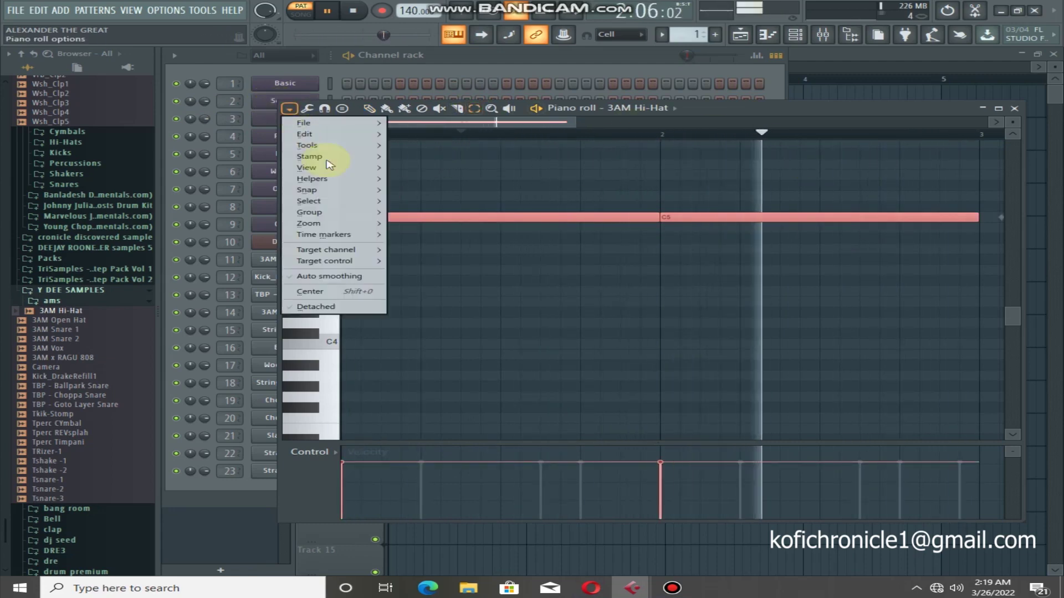
mouse_move(356, 145)
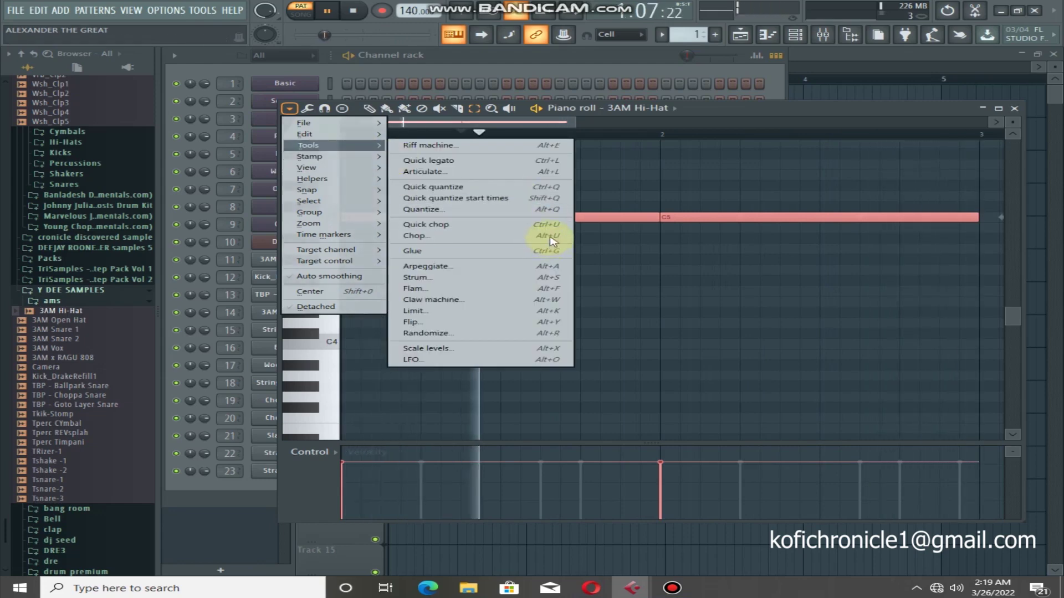
click(546, 235)
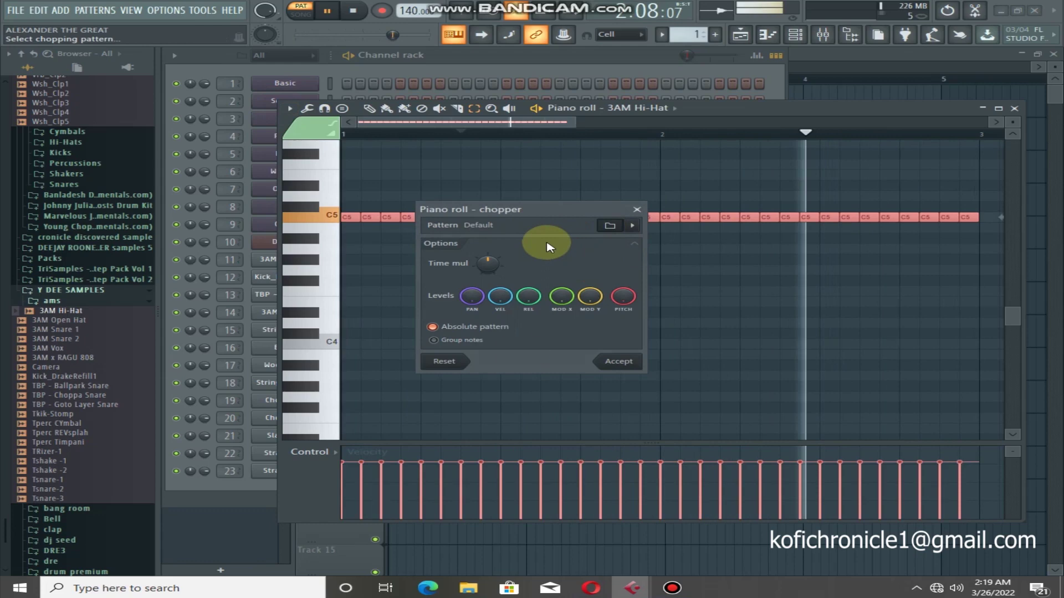
click(609, 225)
scroll(654, 349, down, 2)
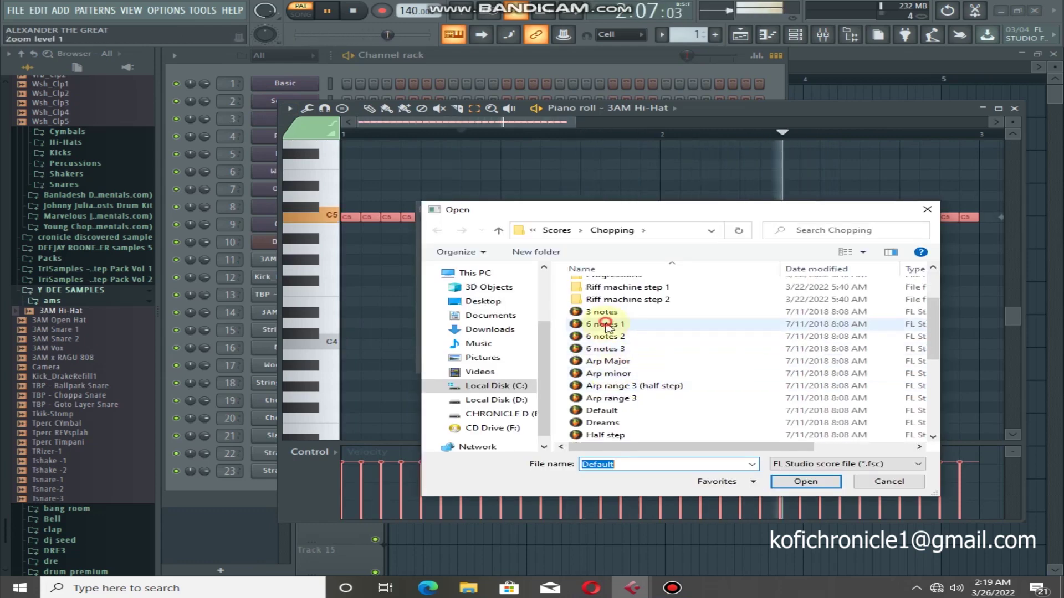
click(606, 323)
click(609, 349)
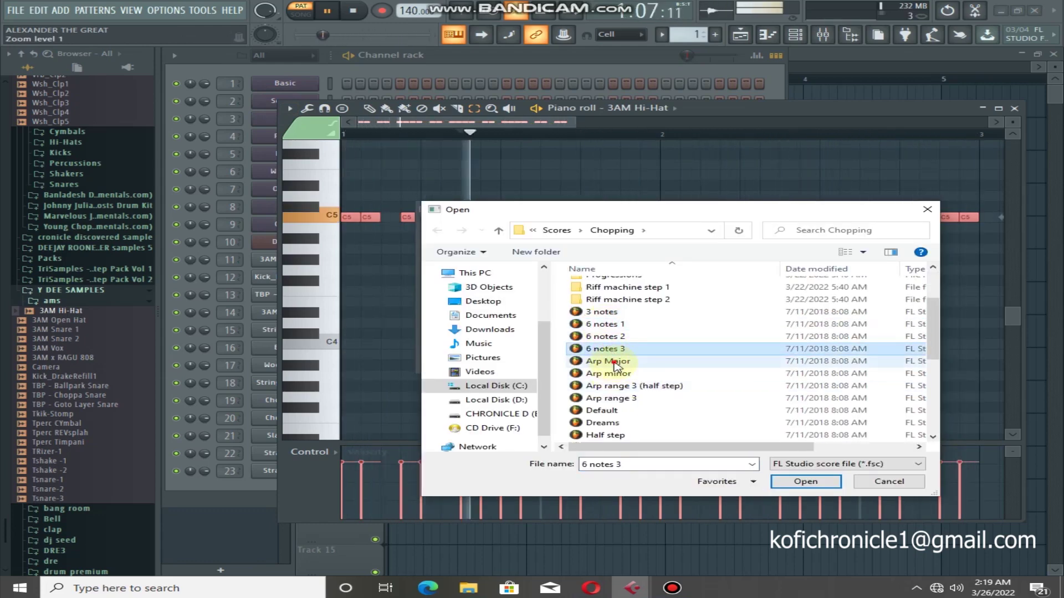
click(614, 361)
click(613, 373)
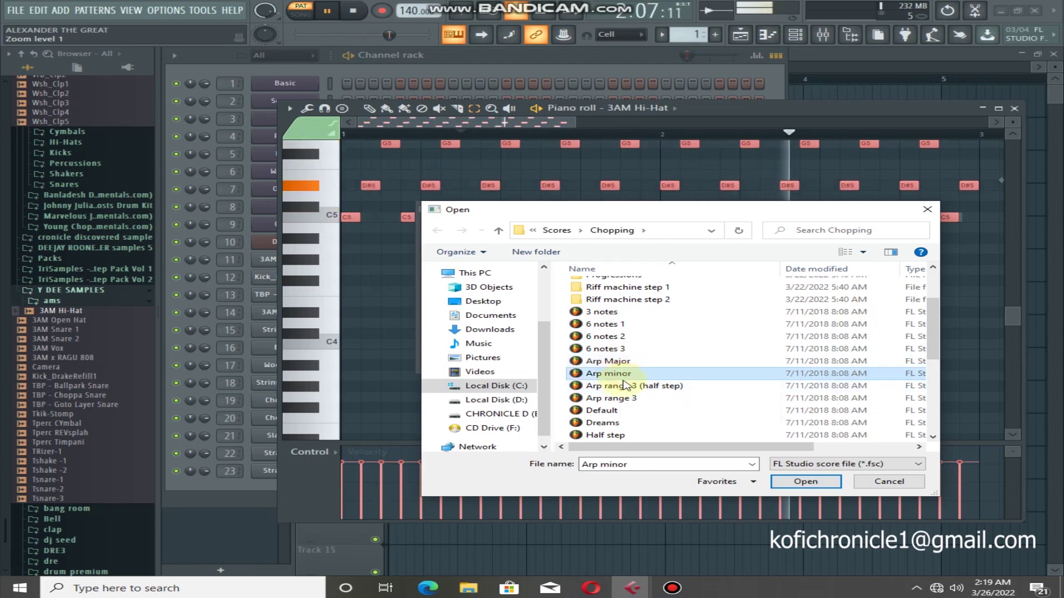
click(626, 385)
click(610, 397)
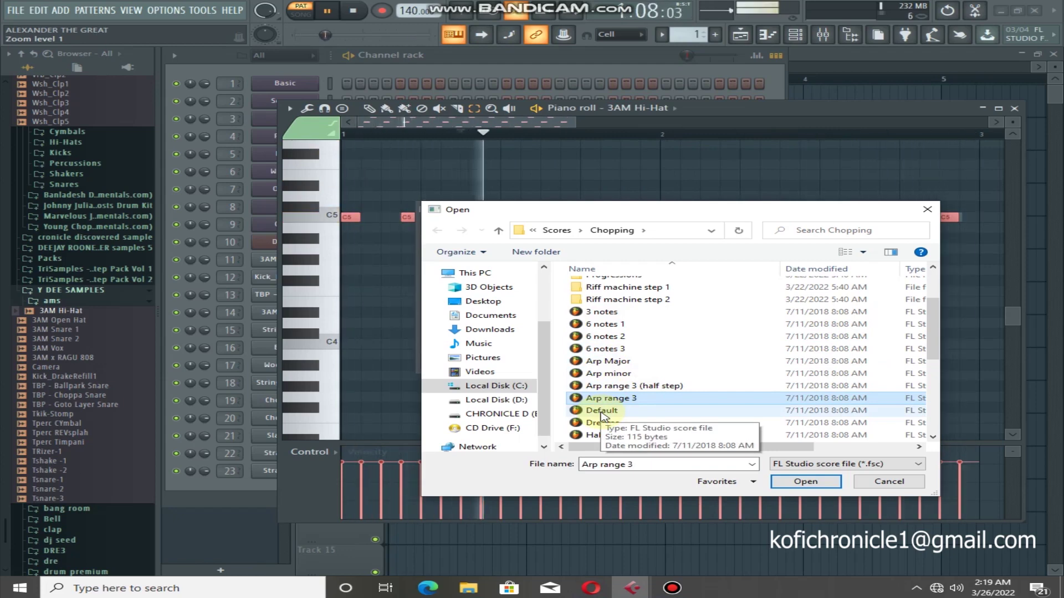
click(601, 410)
click(603, 423)
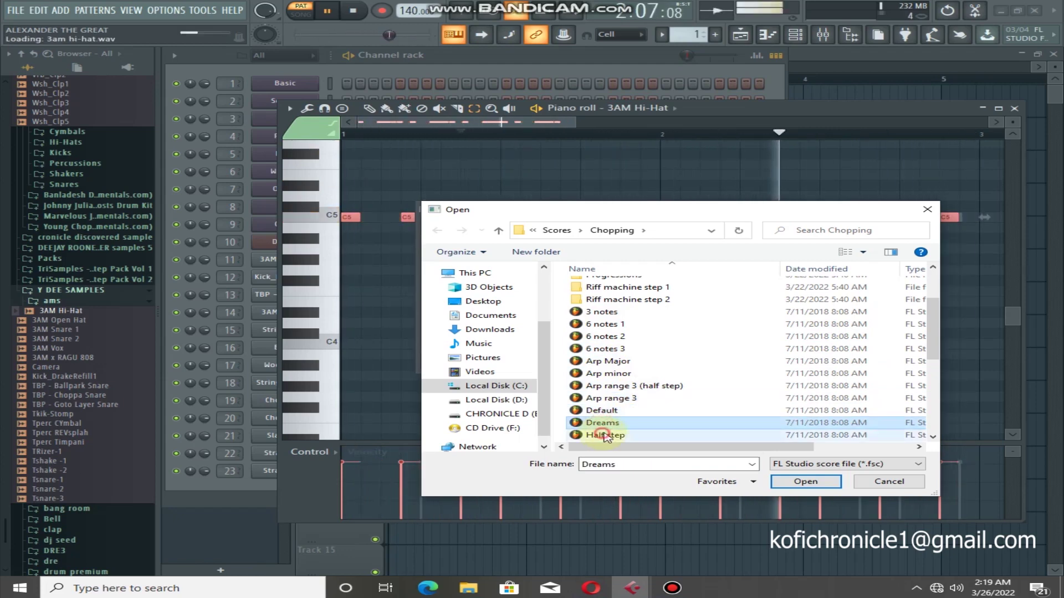
click(604, 435)
Audition the remaining patterns, then chop the hi-hat notes with the Trance 2 pattern.
scroll(603, 437, down, 4)
click(604, 300)
click(603, 311)
click(603, 324)
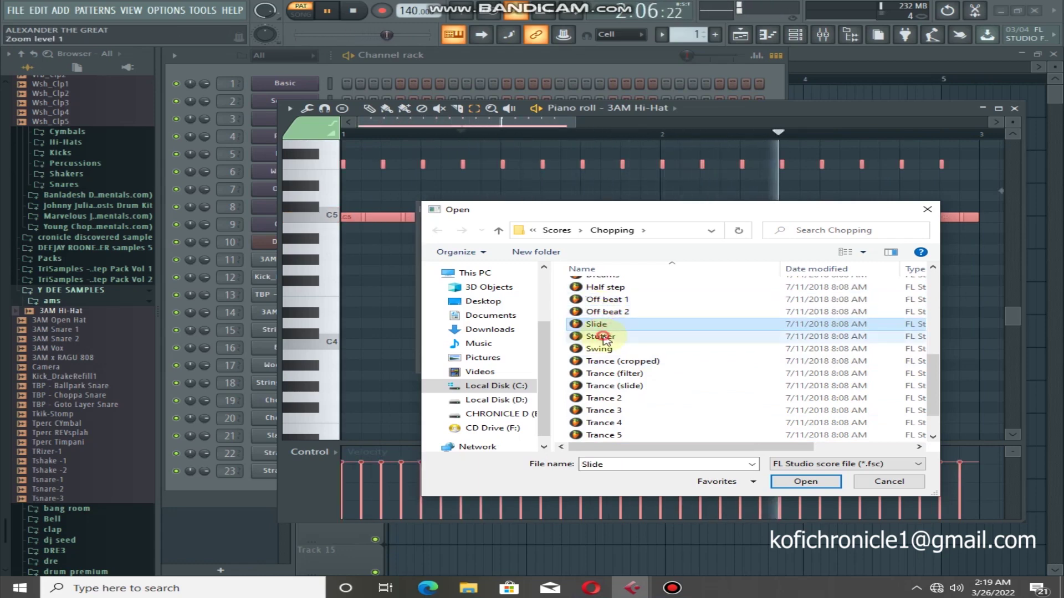
click(602, 336)
click(603, 324)
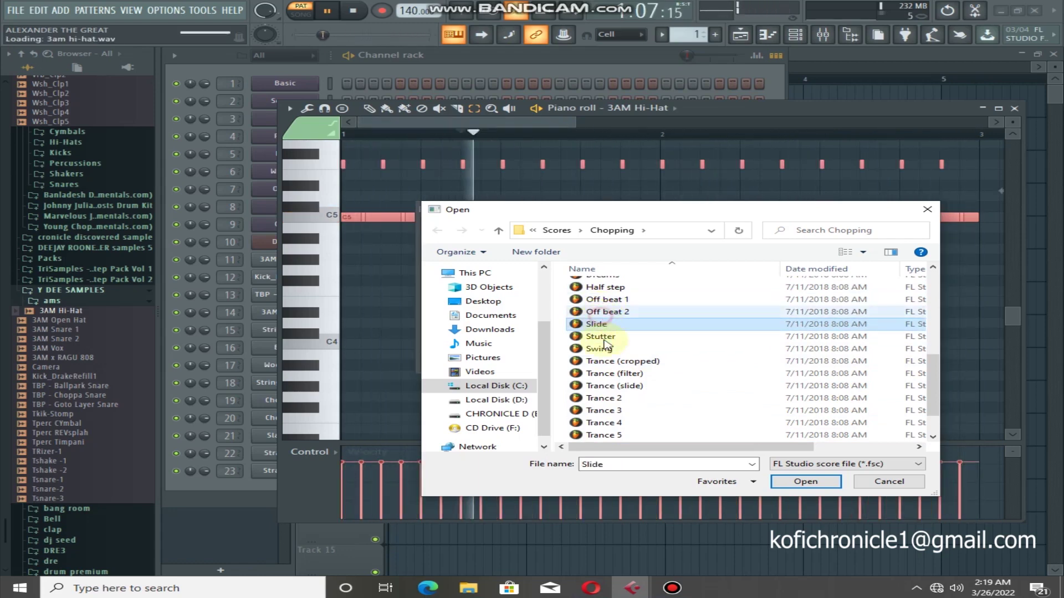
click(604, 337)
click(608, 349)
click(612, 362)
click(612, 374)
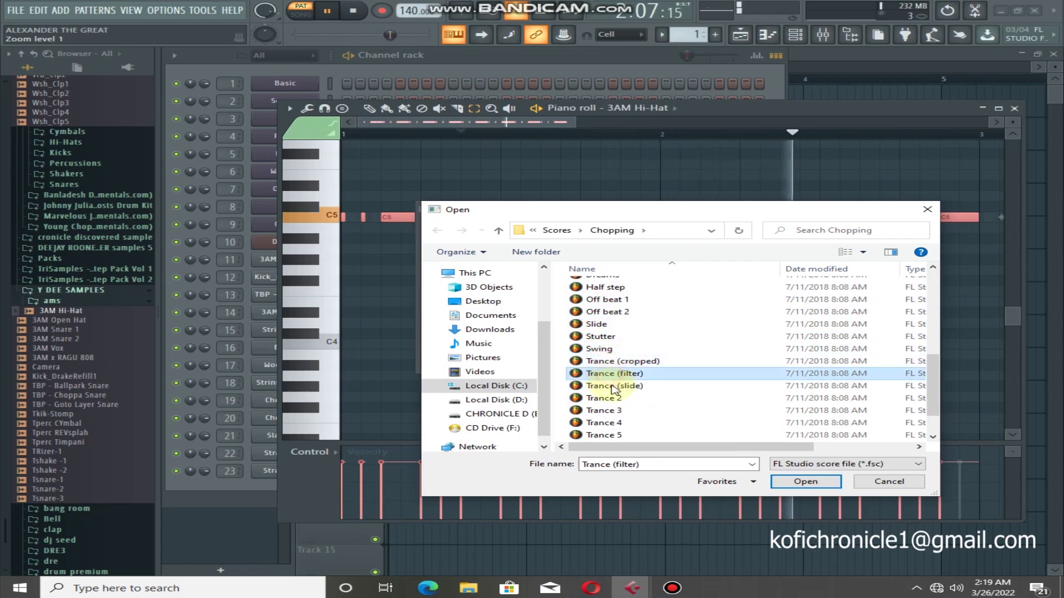
click(612, 386)
click(605, 399)
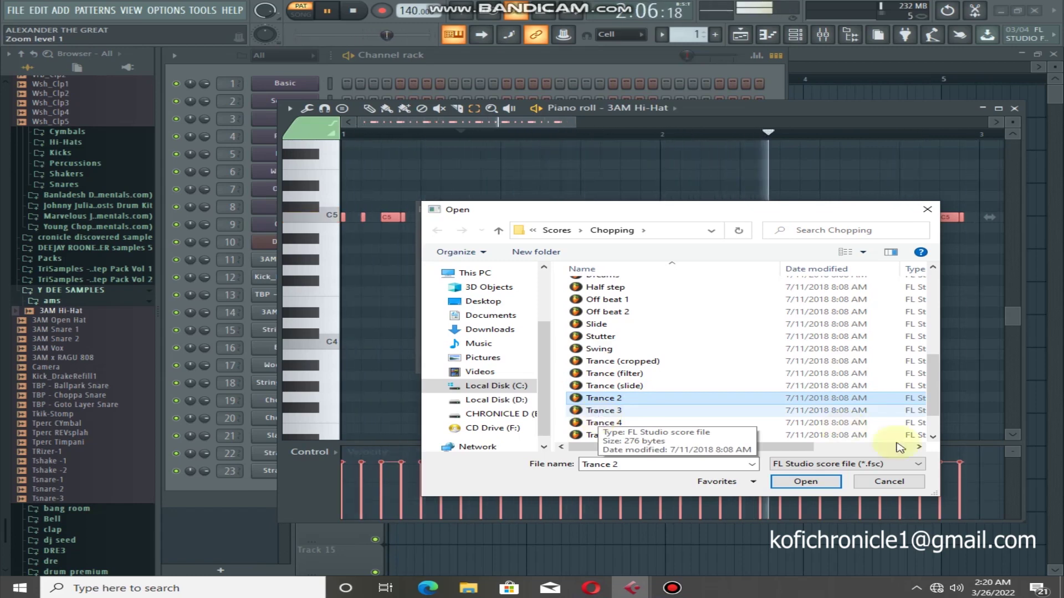
click(805, 481)
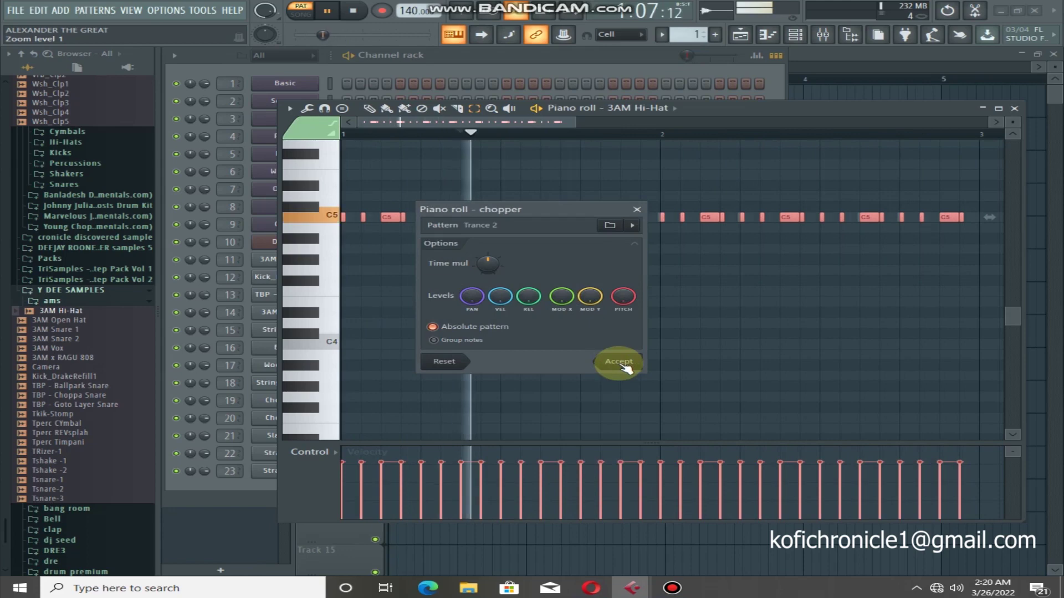
click(620, 364)
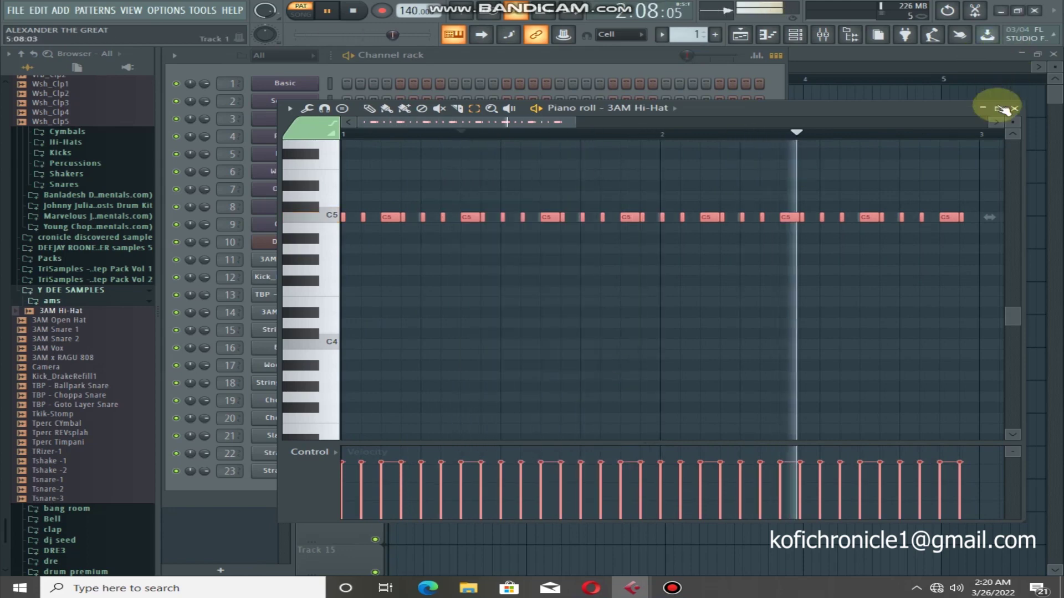
Set the Kick_DrakeRefill1 channel in FL Studio's Channel rack to Cut itself.
click(680, 61)
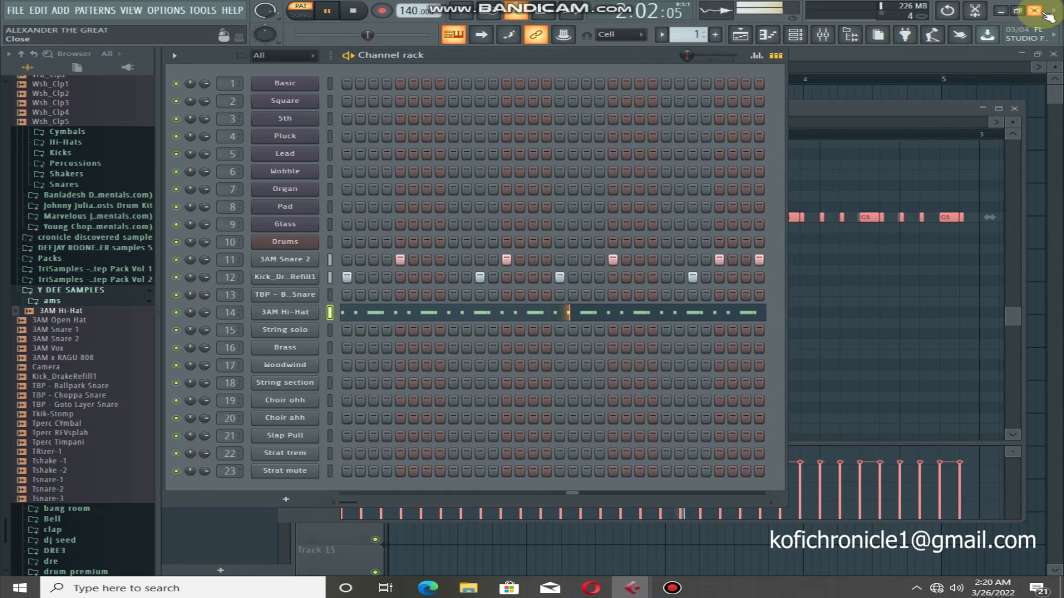
right_click(283, 278)
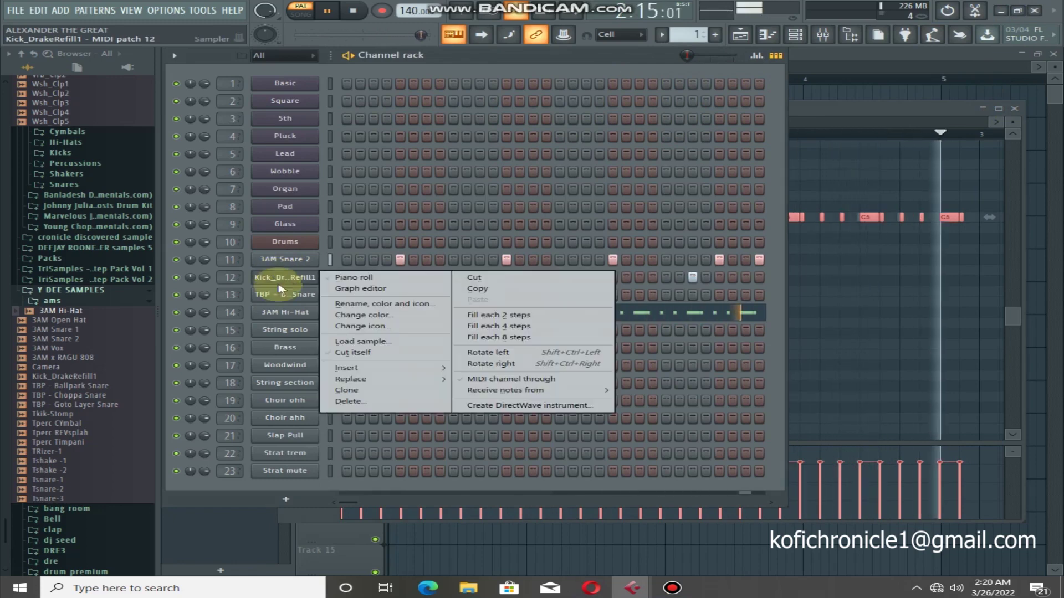
click(347, 355)
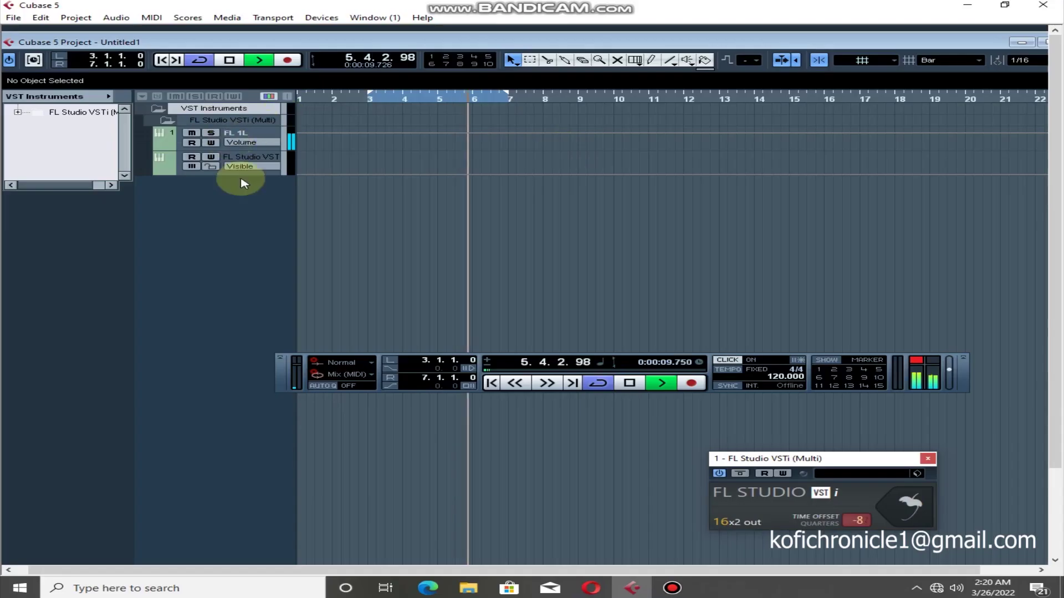
Add four MIDI tracks, MIDI 01 to MIDI 04, and return the playback position to bar 3.
right_click(238, 204)
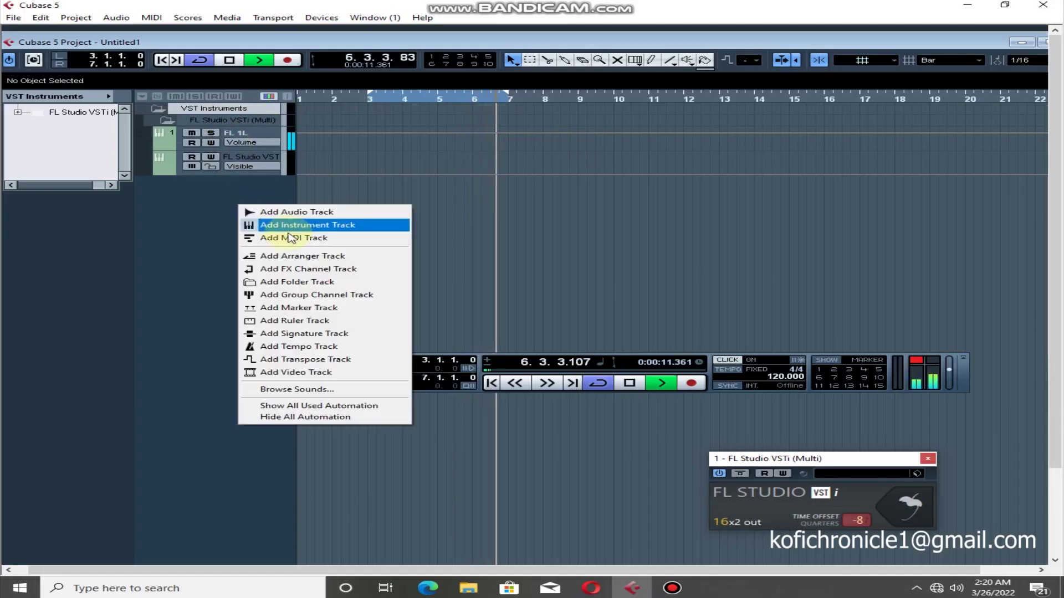
click(319, 242)
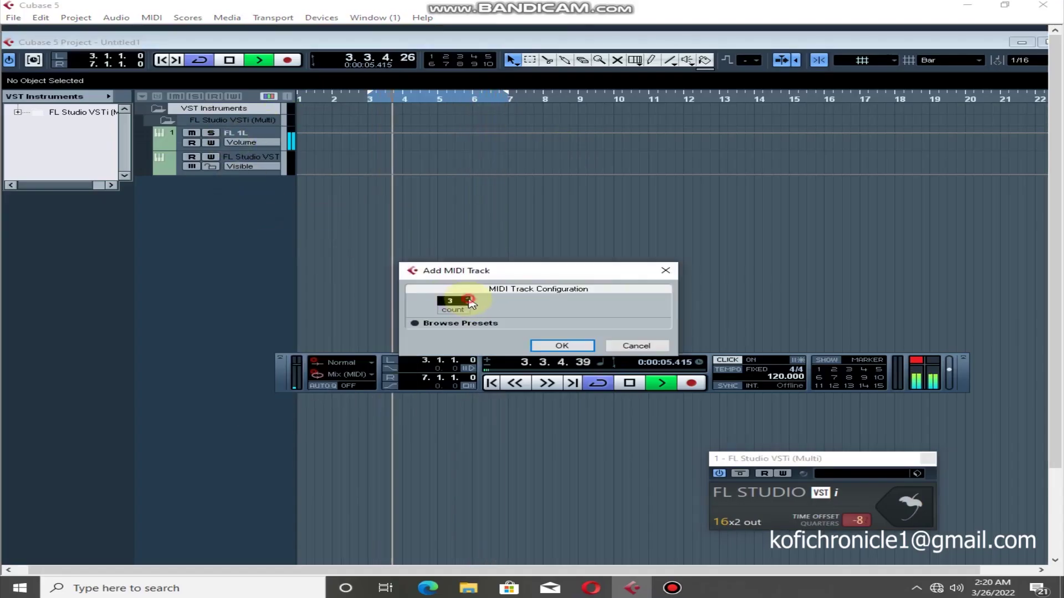
scroll(451, 302, up, 1)
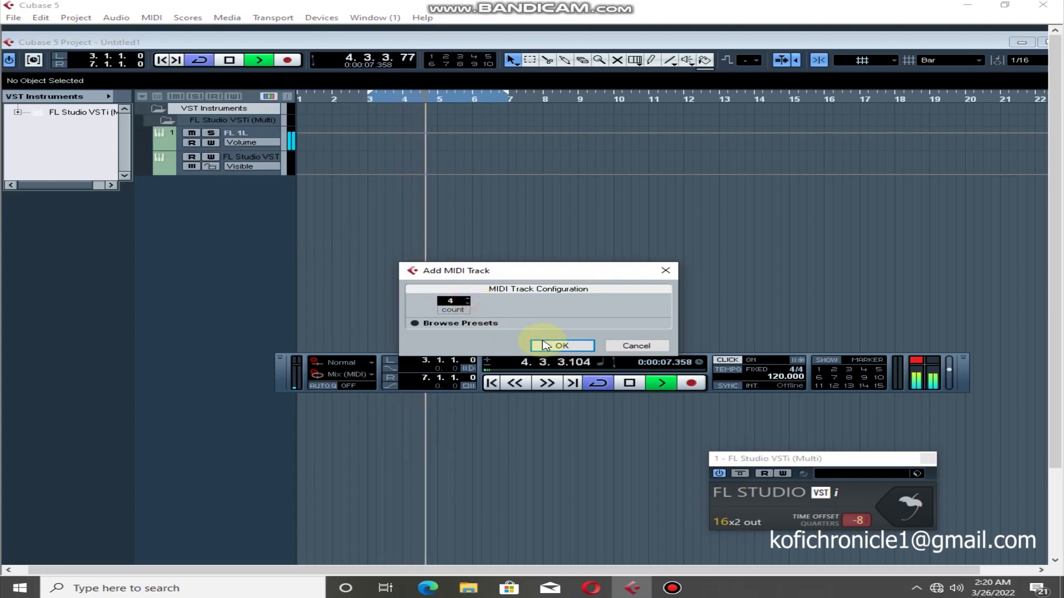
click(548, 345)
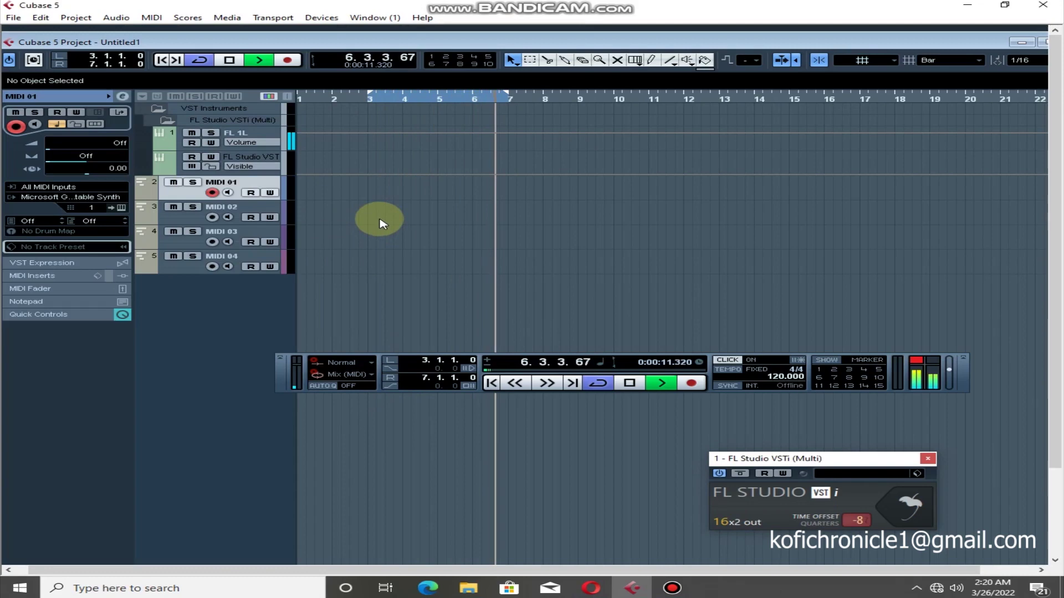
click(370, 98)
click(322, 17)
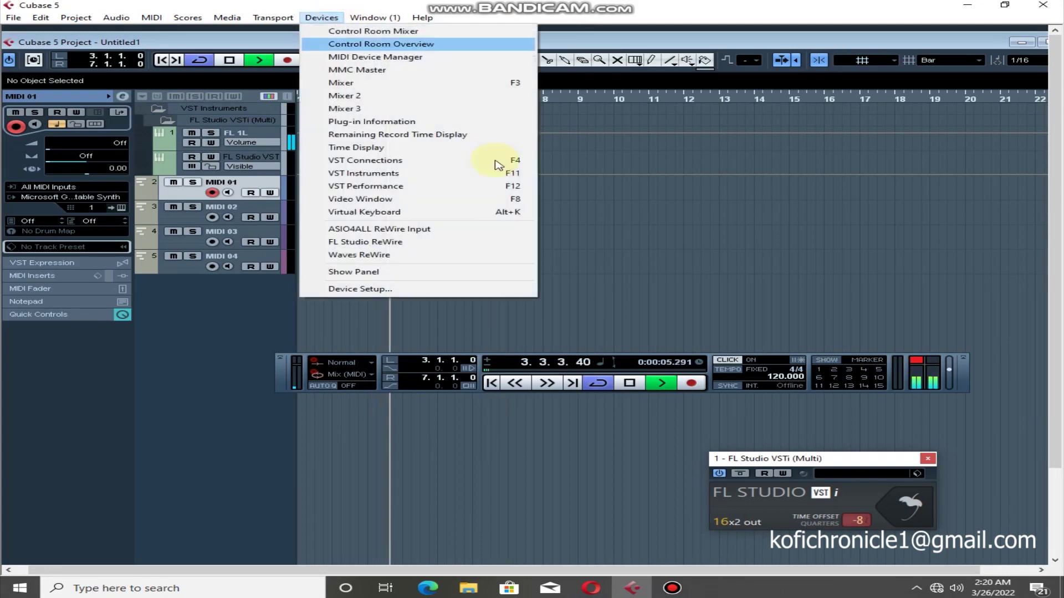
Load Purity into VST instrument slot 2 without creating an extra MIDI track.
click(512, 175)
click(871, 119)
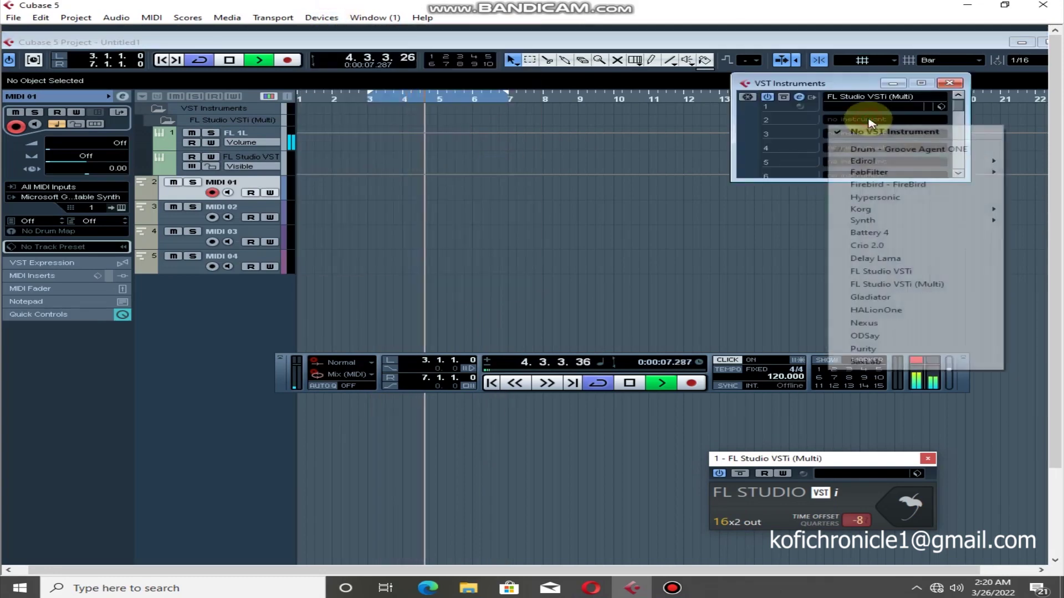
click(892, 350)
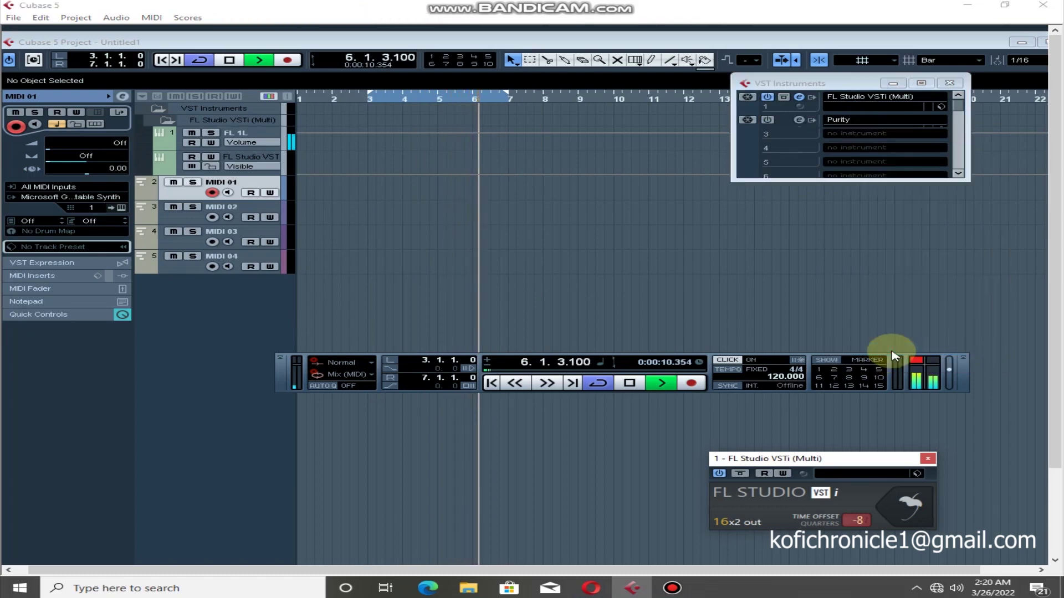
click(569, 332)
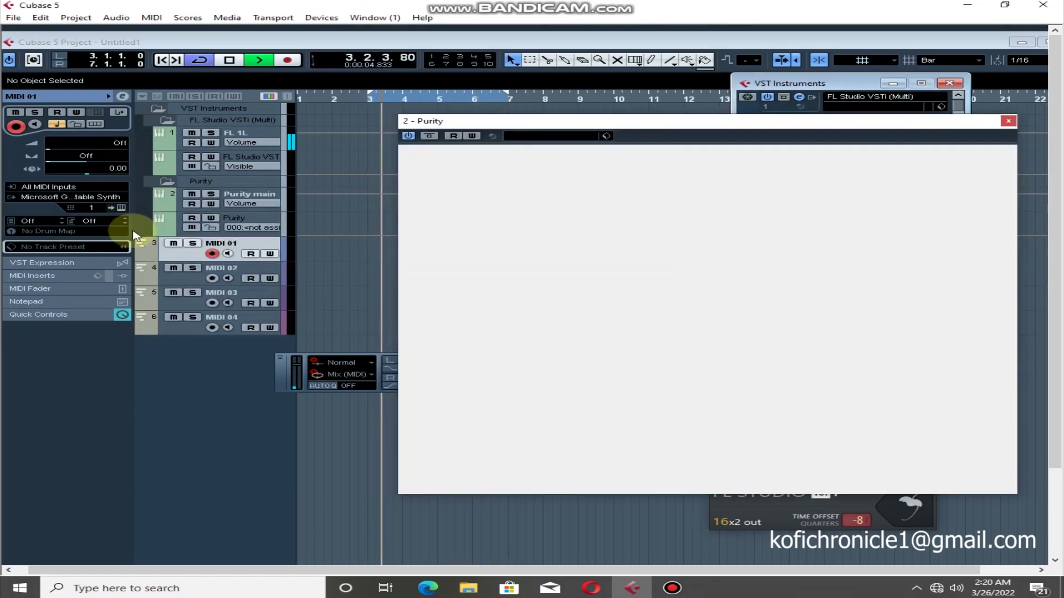
Route the MIDI 01 track's output to 2 - Purity on MIDI channel 1.
click(57, 200)
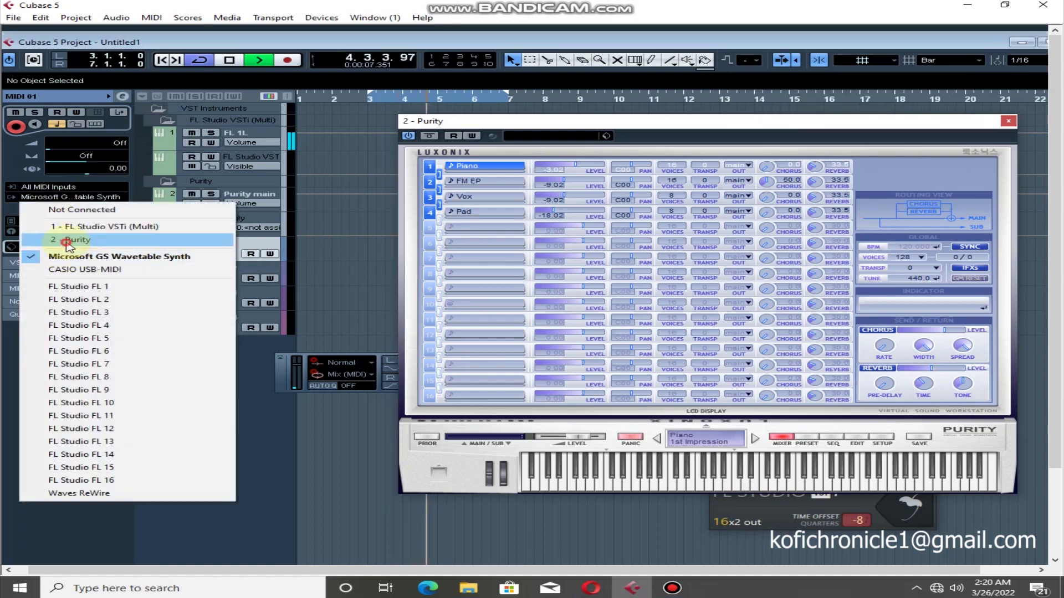
click(72, 238)
click(89, 211)
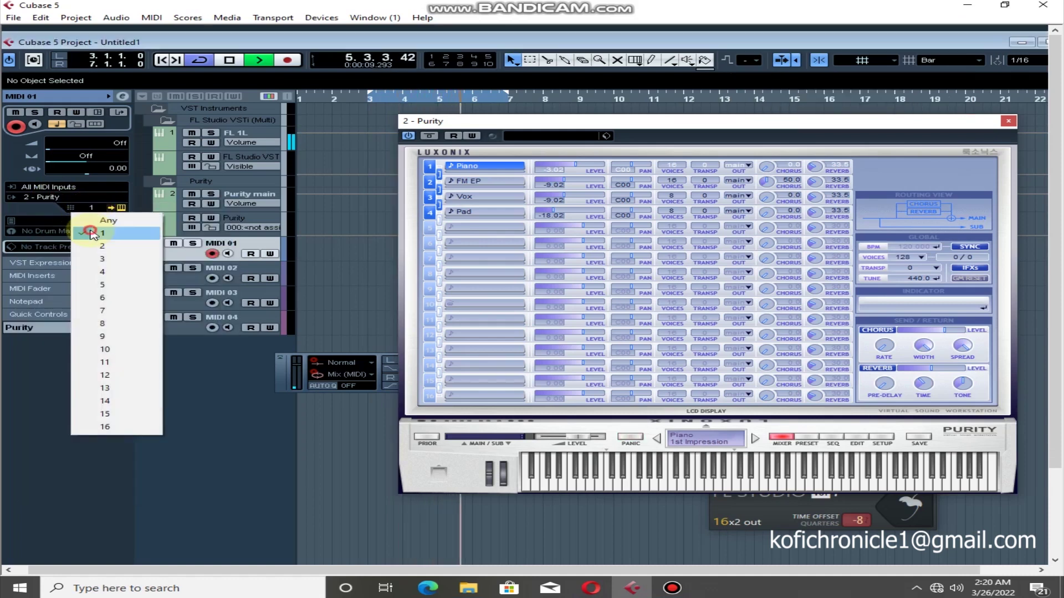
click(87, 232)
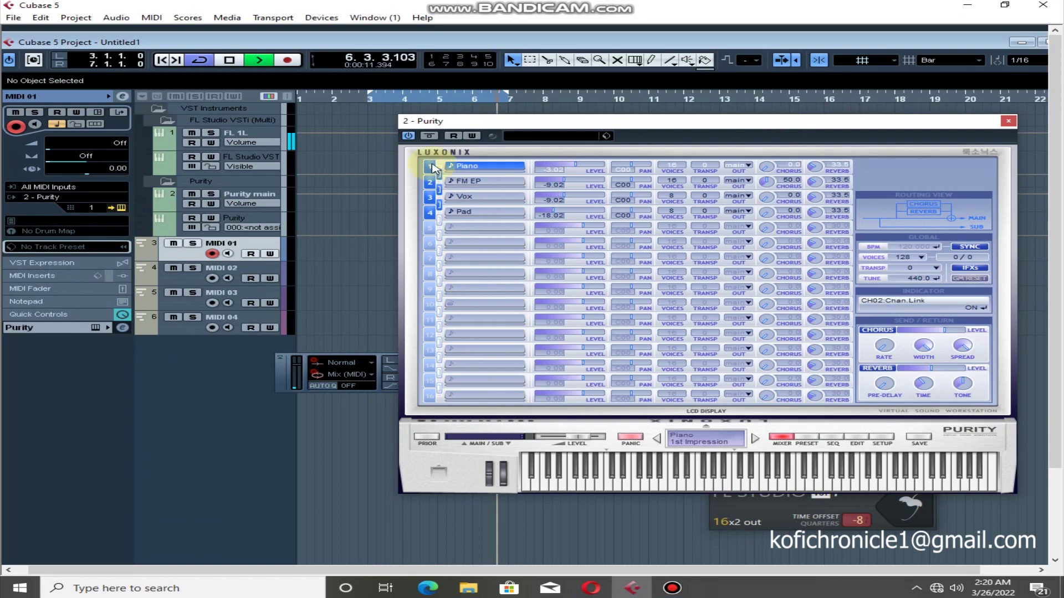
Switch off Purity's other parts, including FM EP, leaving only the Piano part active.
click(429, 210)
click(470, 169)
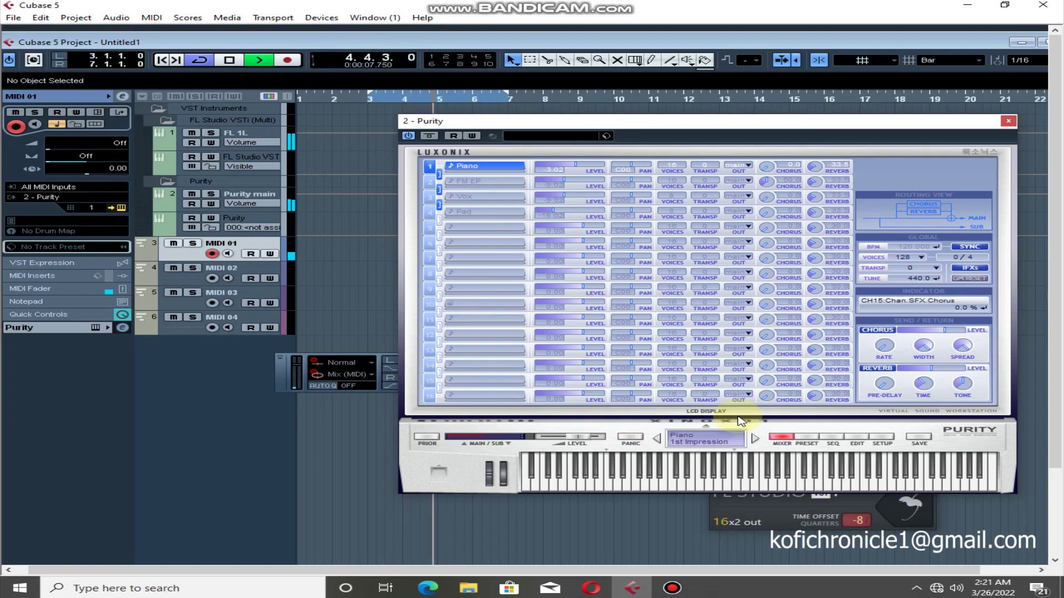
click(1007, 122)
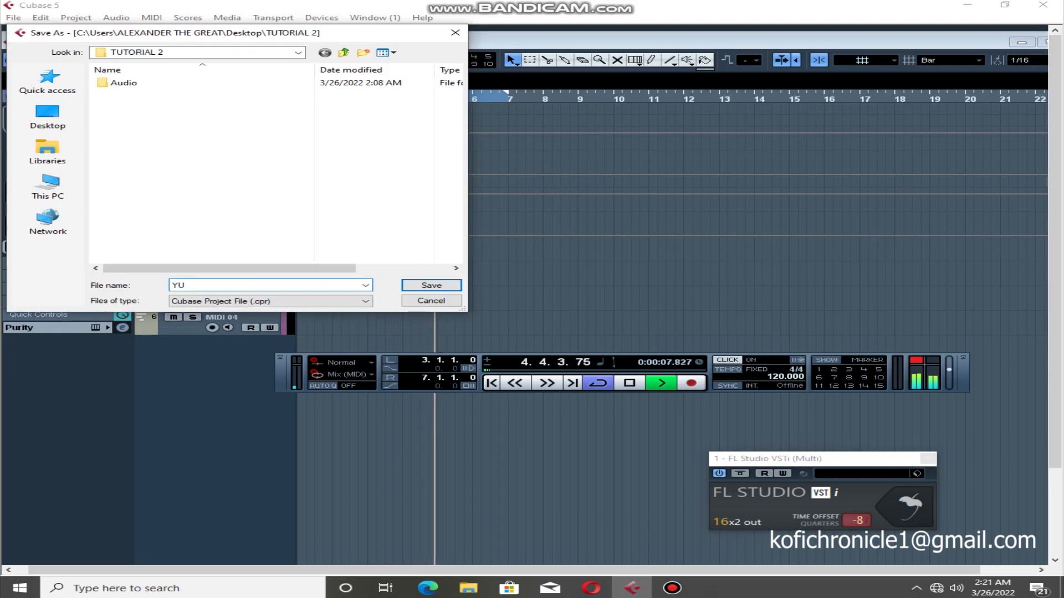
Replace the file name with TUTORIALS and save the project.
key(BackSpace)
key(BackSpace)
text(TUT)
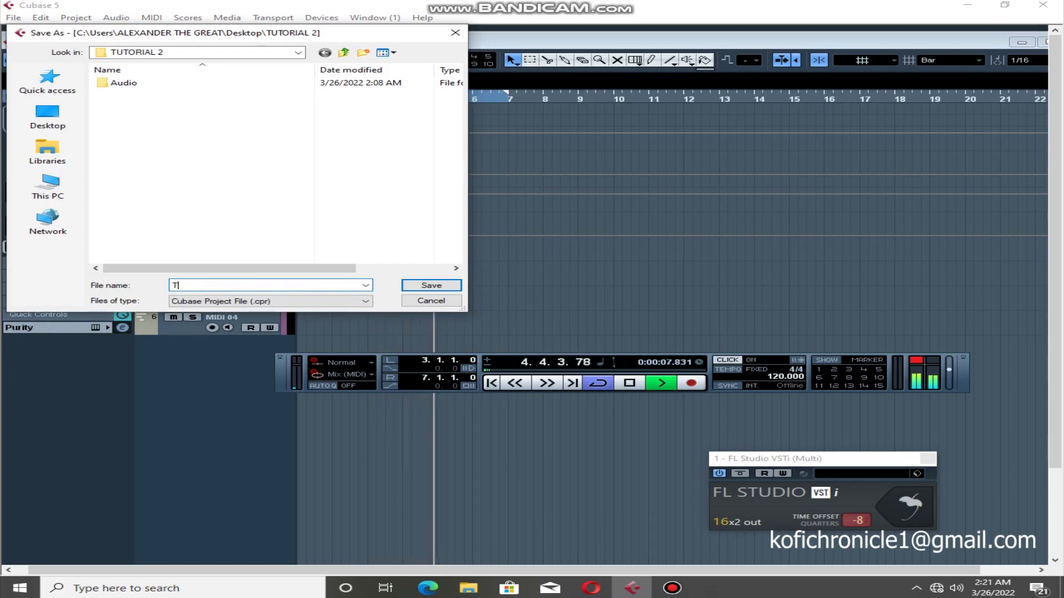
text(ORIALS)
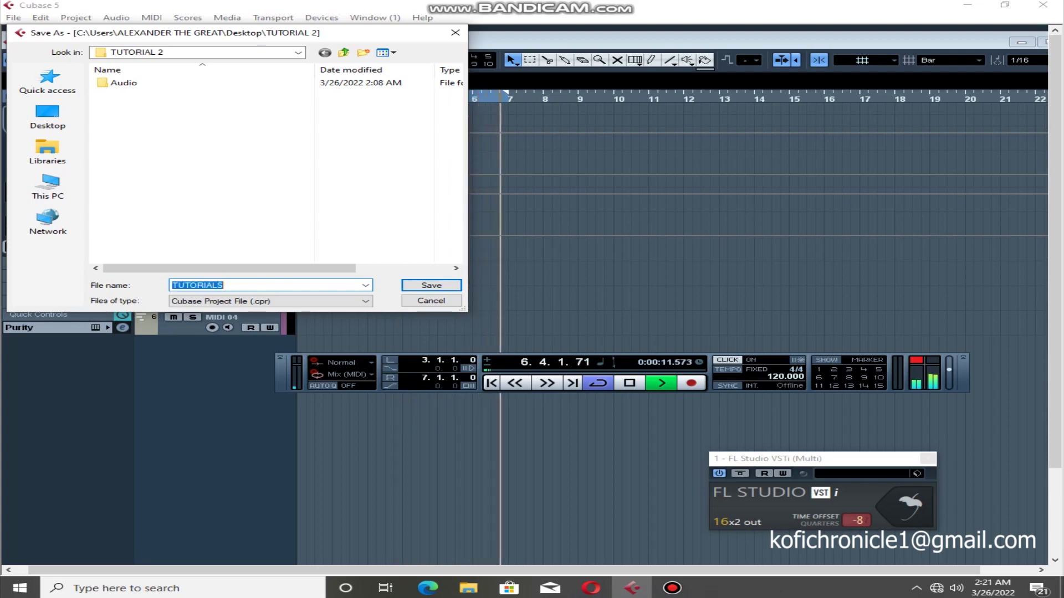
key(Return)
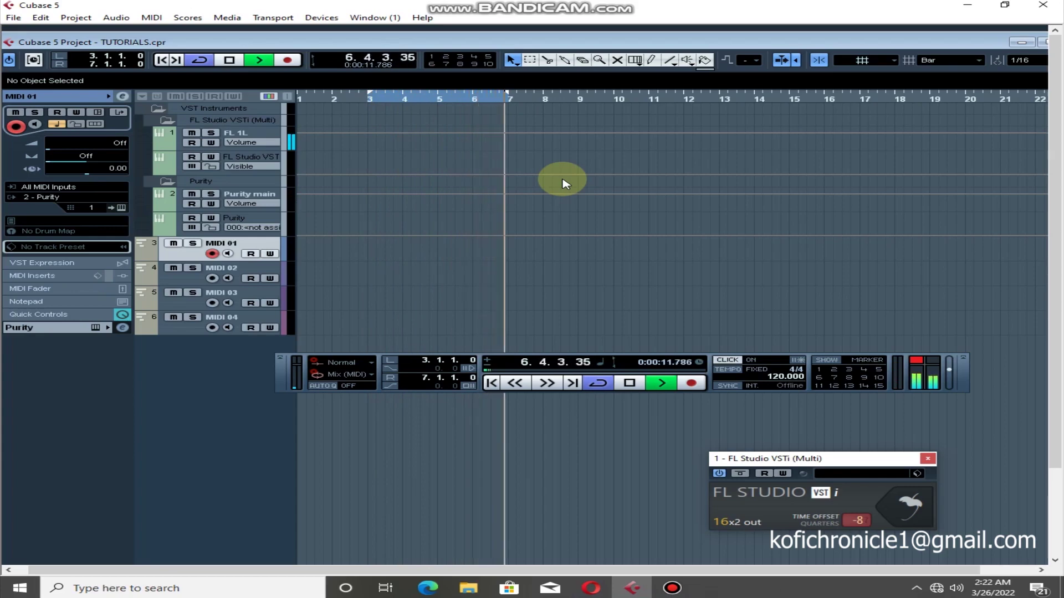
Record a MIDI part on MIDI 01 from bar 3 and open it in the Key Editor.
key(KP_Multiply)
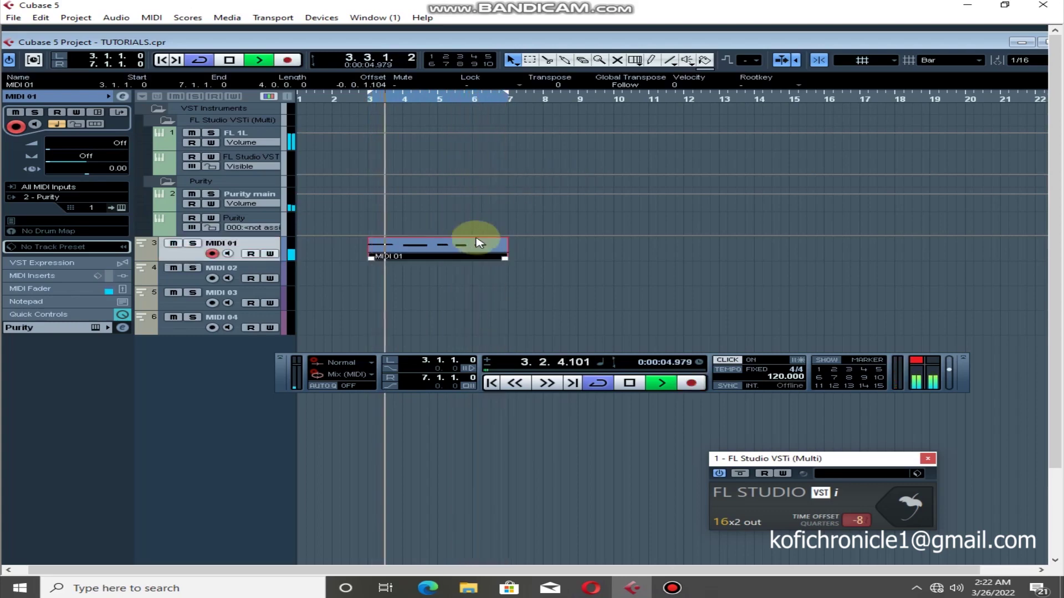
double_click(459, 246)
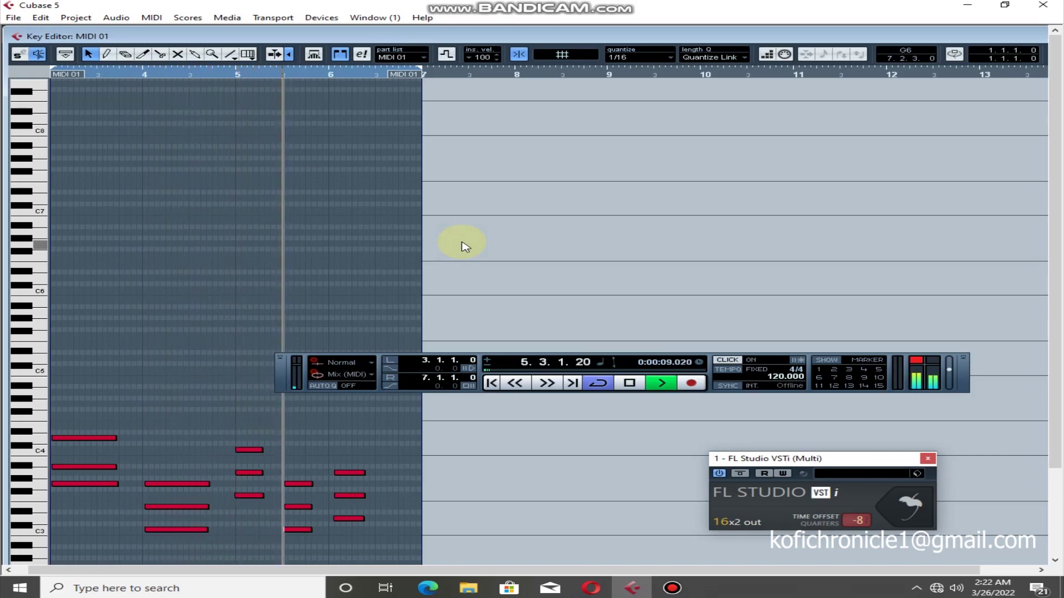
Select the three notes of the last chord and shift them one step earlier.
key(ctrl+a)
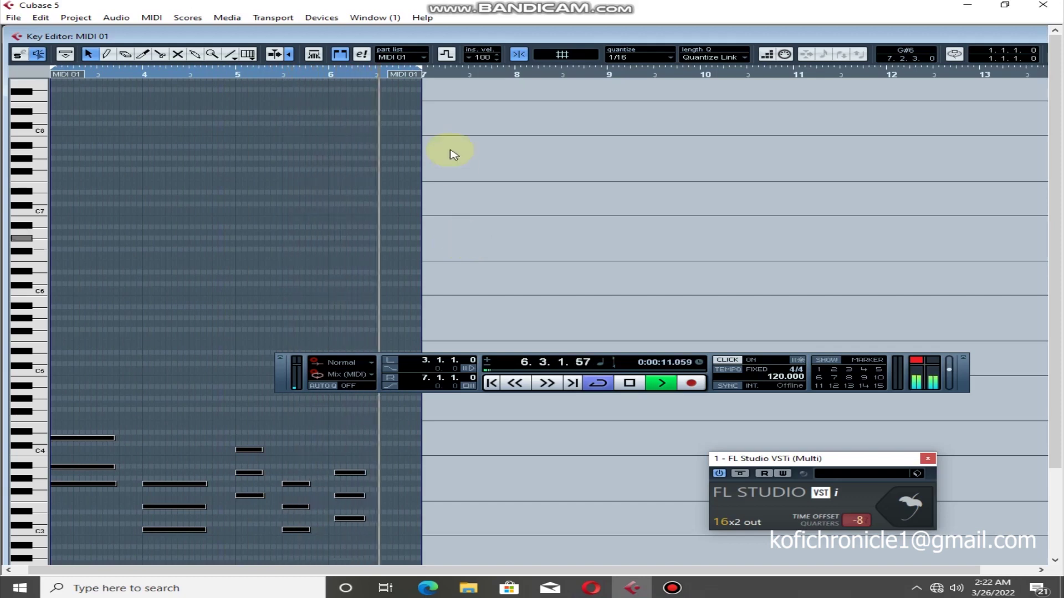
click(235, 299)
drag(359, 465, 348, 523)
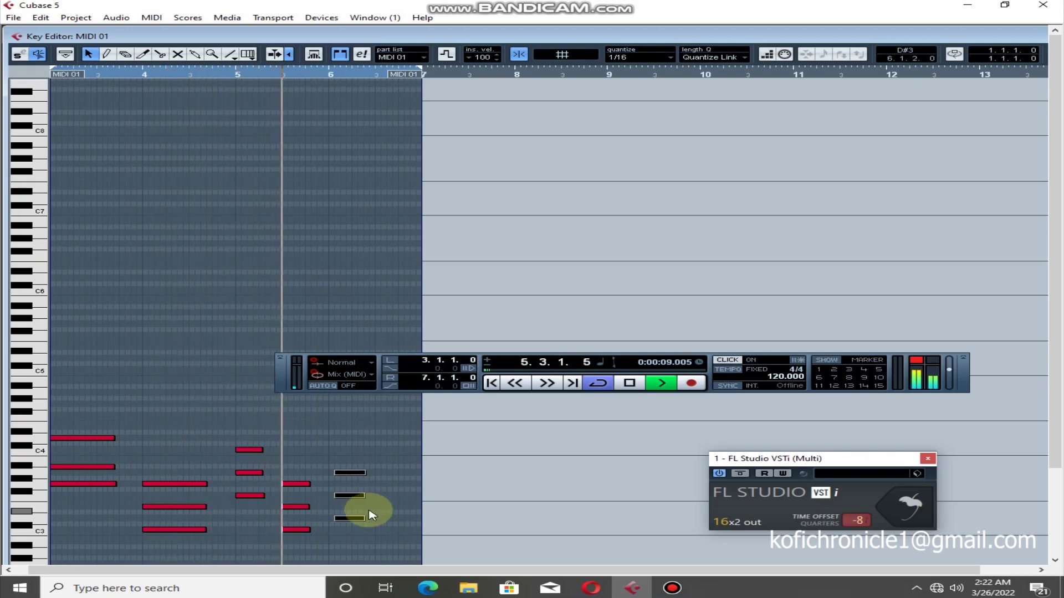
drag(348, 475, 342, 475)
Move one note down to a lower pitch and shorten the C3 note and another note.
drag(254, 449, 297, 484)
click(306, 507)
drag(309, 530, 305, 530)
click(359, 474)
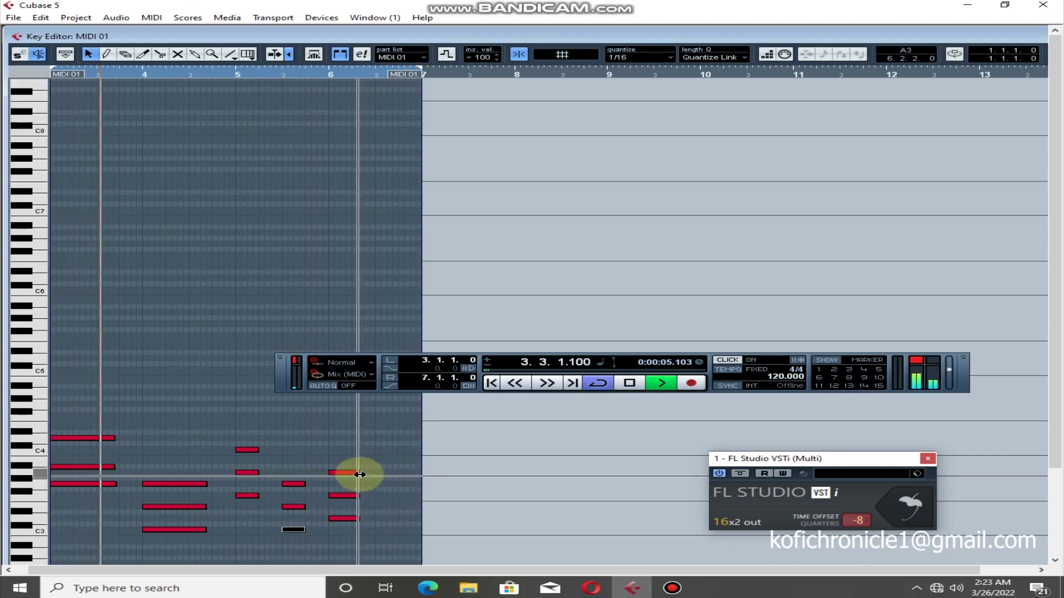
drag(359, 474, 351, 518)
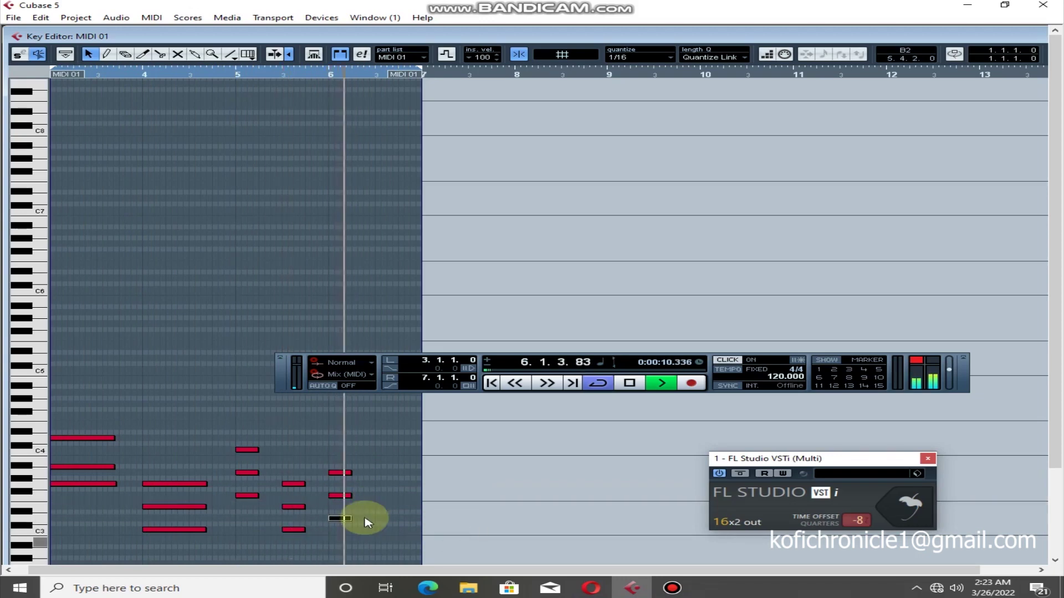
Maximise the Key Editor and shorten the opening notes, one to two beats.
double_click(807, 36)
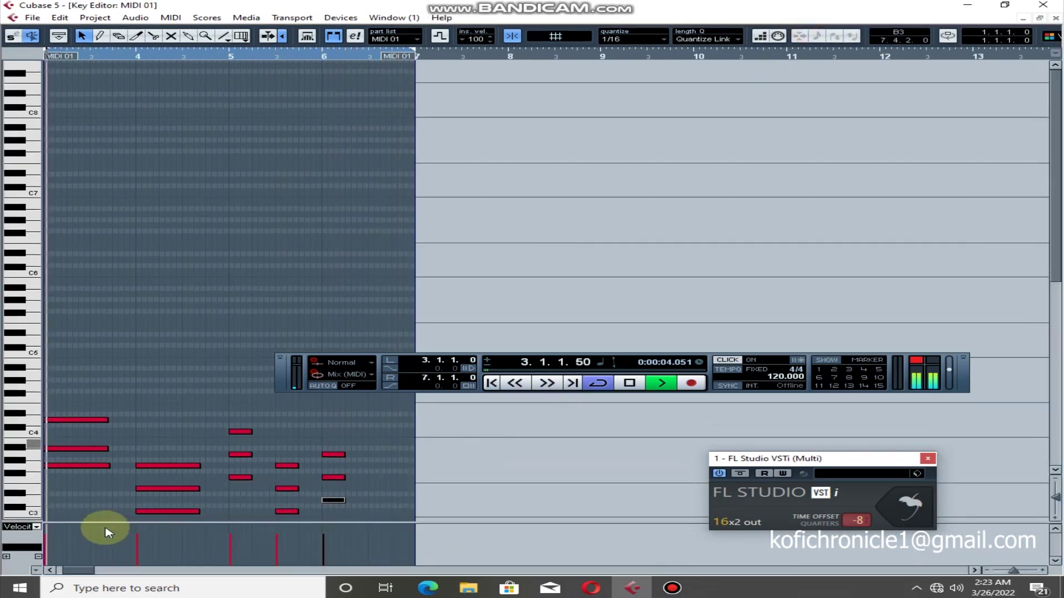
click(185, 447)
drag(199, 466, 175, 519)
drag(85, 575, 76, 572)
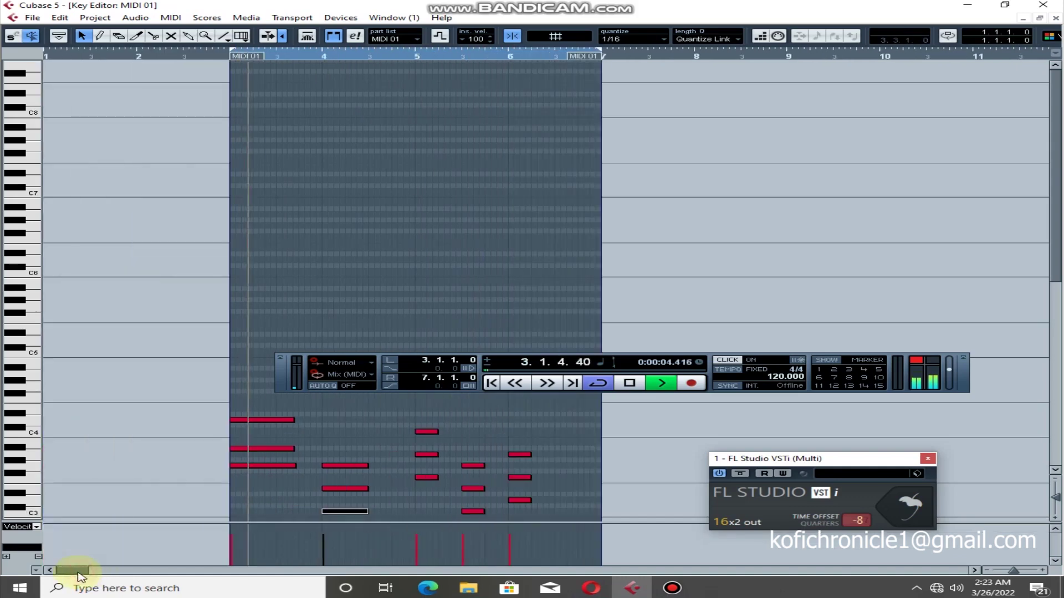
drag(294, 466, 276, 467)
drag(292, 420, 270, 450)
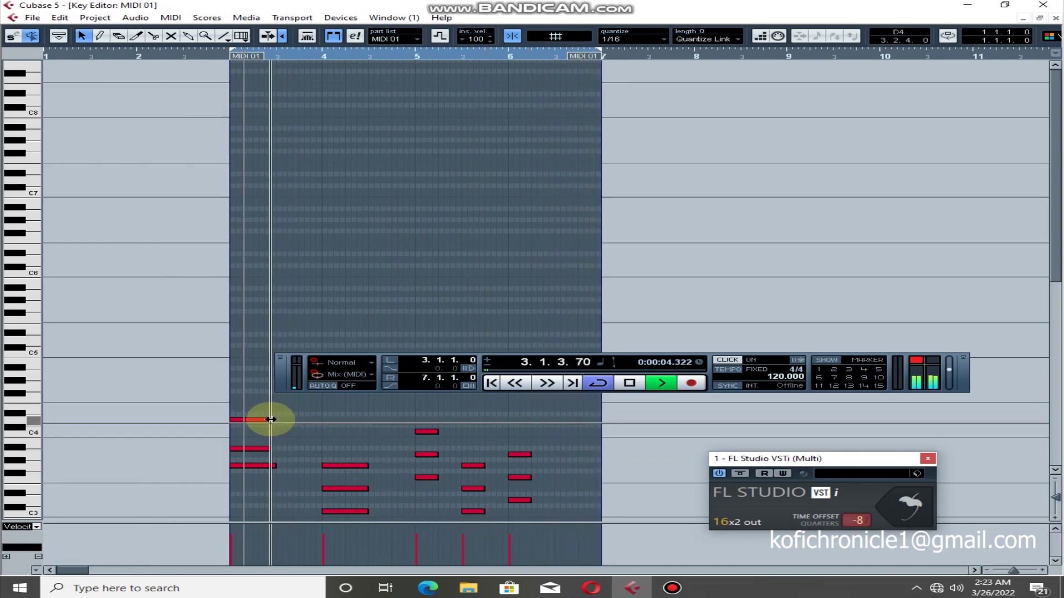
drag(275, 466, 255, 451)
Shorten the top opening note further and trim the start of the middle opening note.
click(250, 449)
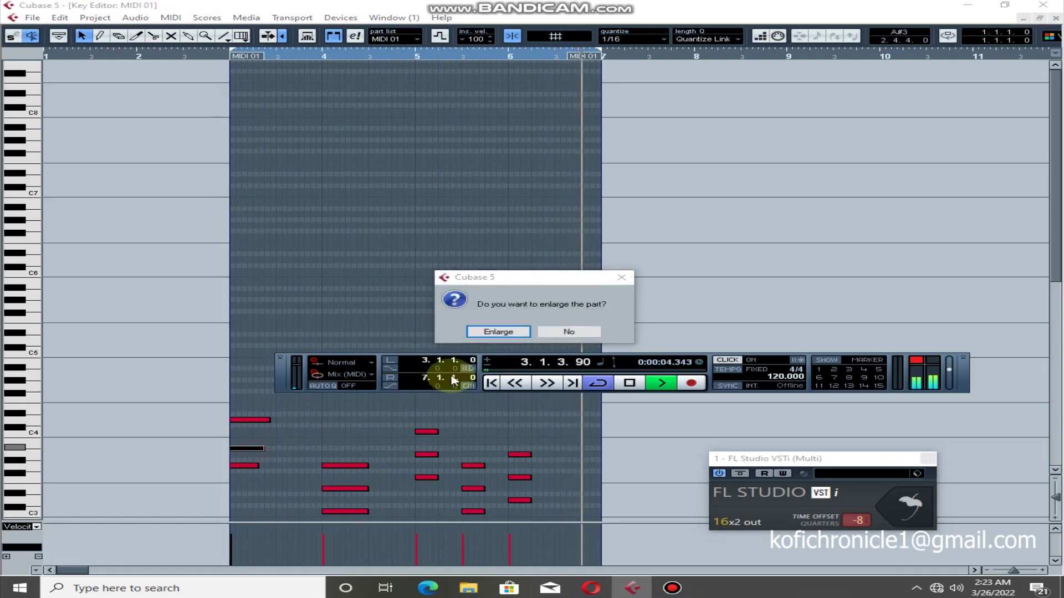
key(Return)
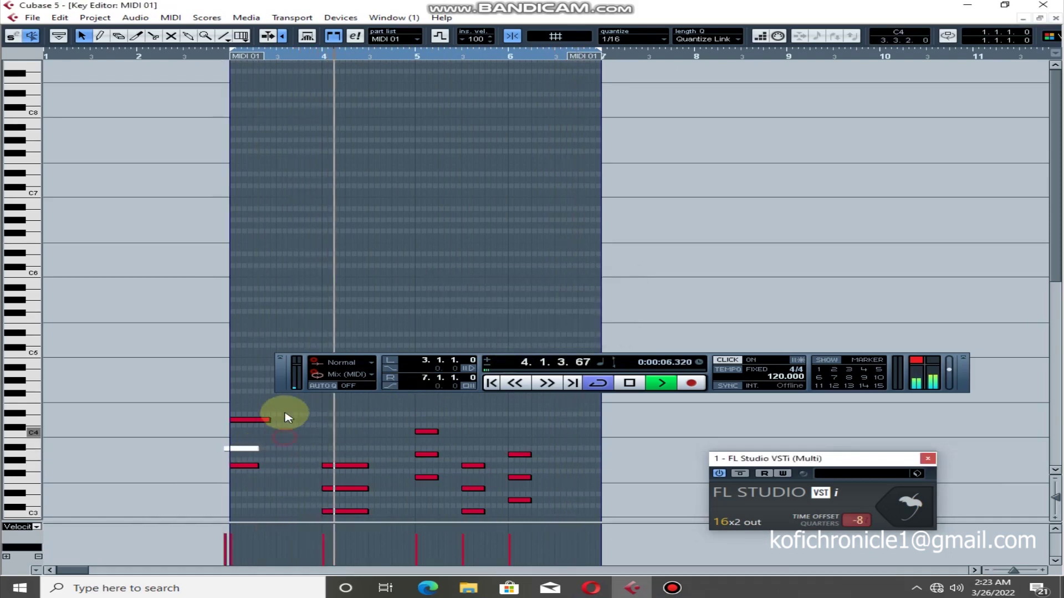
drag(268, 420, 257, 422)
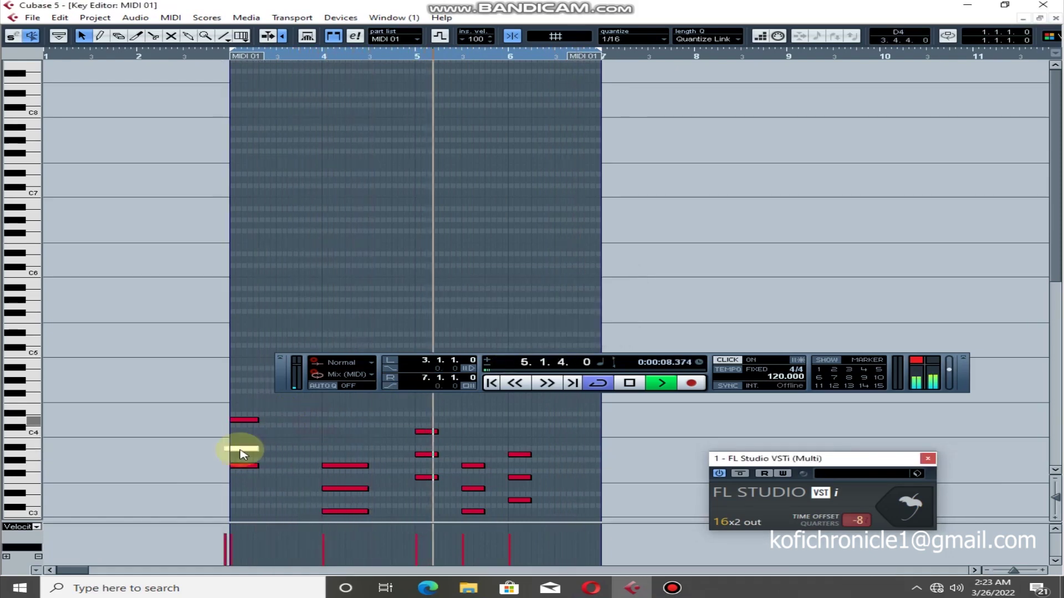
drag(247, 450, 258, 450)
click(280, 439)
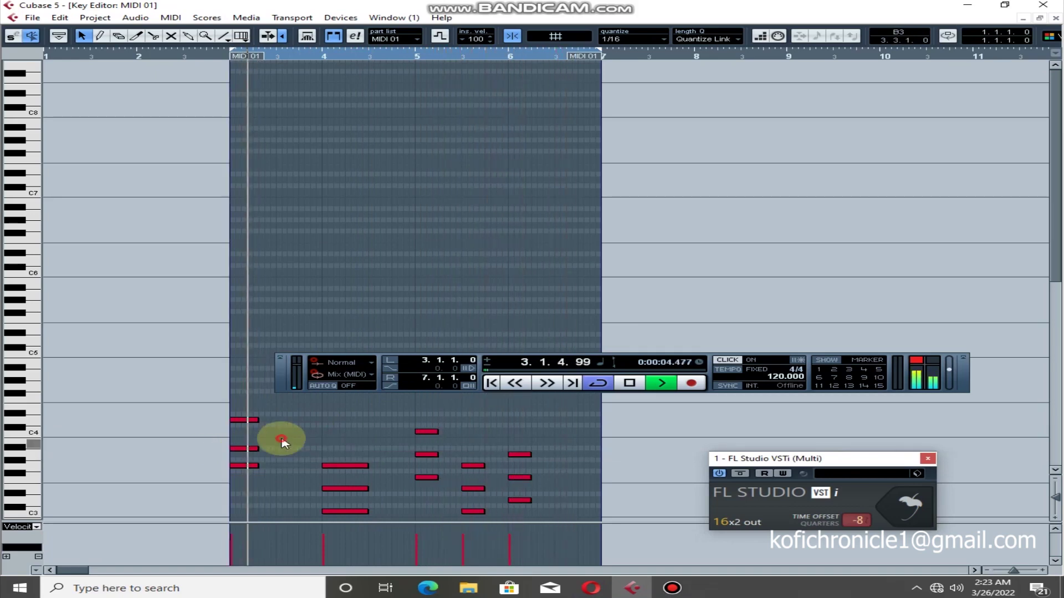
Shorten the three chord notes at bar 4 together.
shift+click(363, 491)
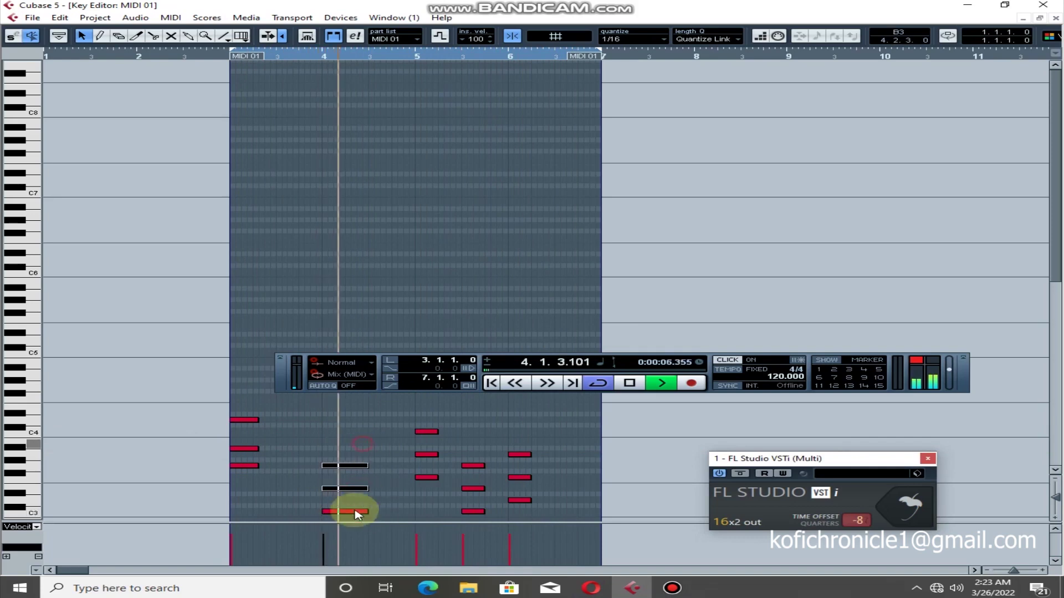
drag(364, 511, 337, 510)
click(326, 433)
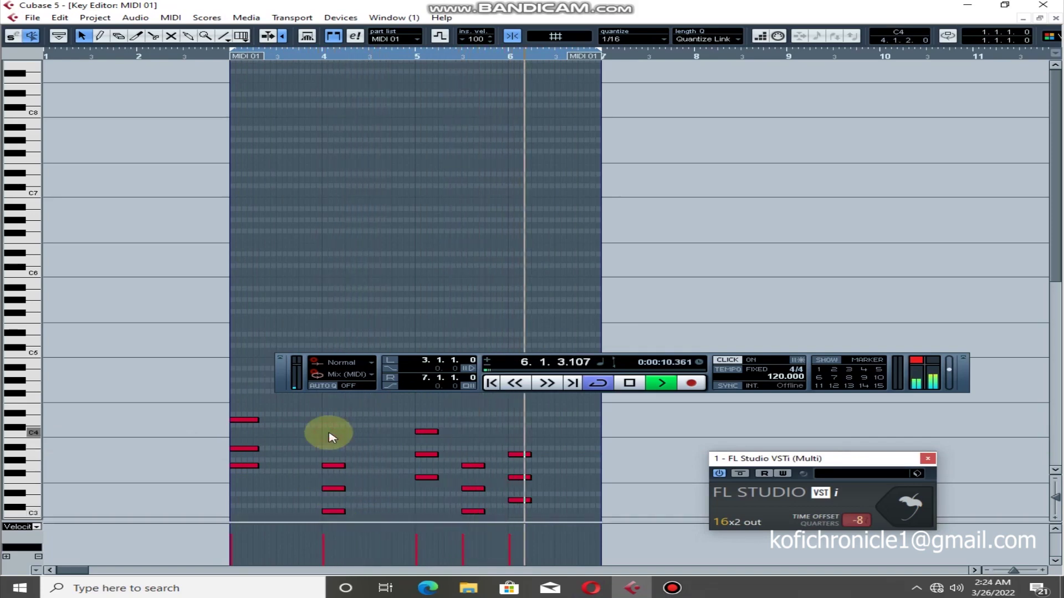
Select every note in the part and choose an option from MIDI Functions.
key(ctrl+a)
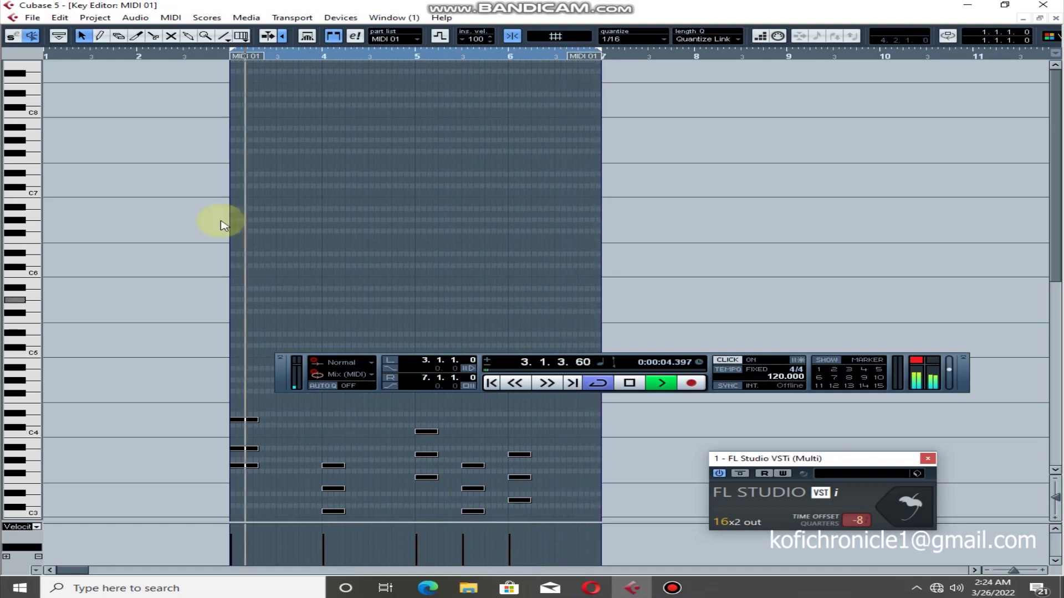
click(171, 17)
mouse_move(344, 246)
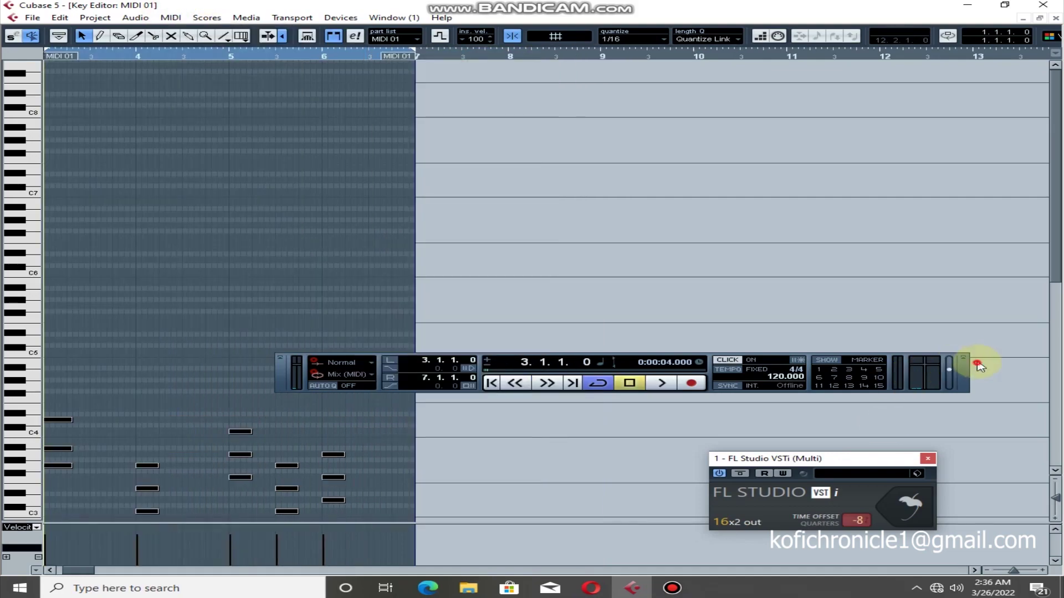
click(977, 365)
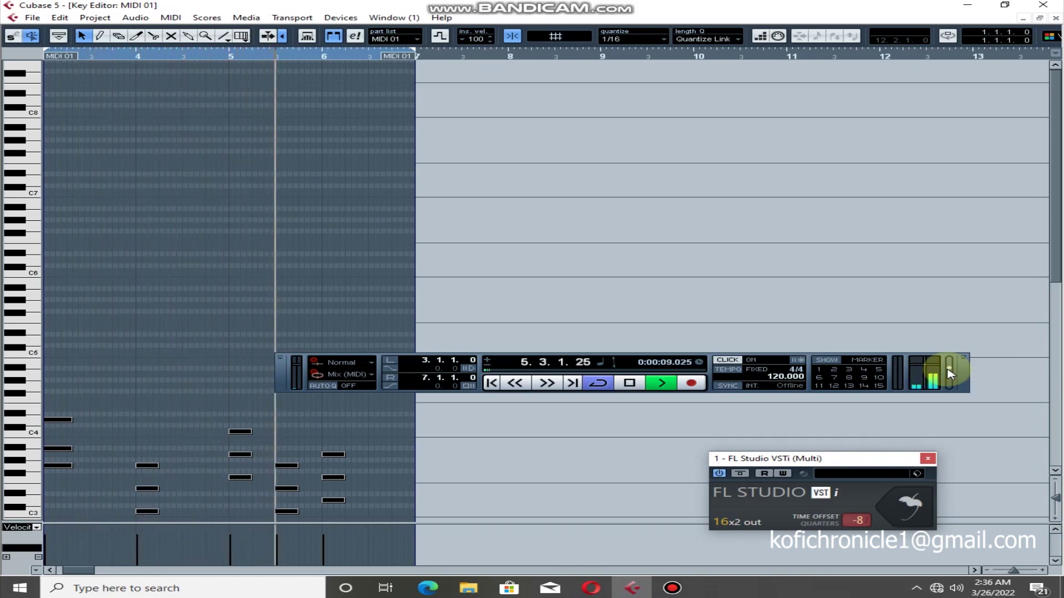
With MIDI 02 selected, load Hypersonic into VST instrument slot 3 without creating a MIDI track.
click(1052, 10)
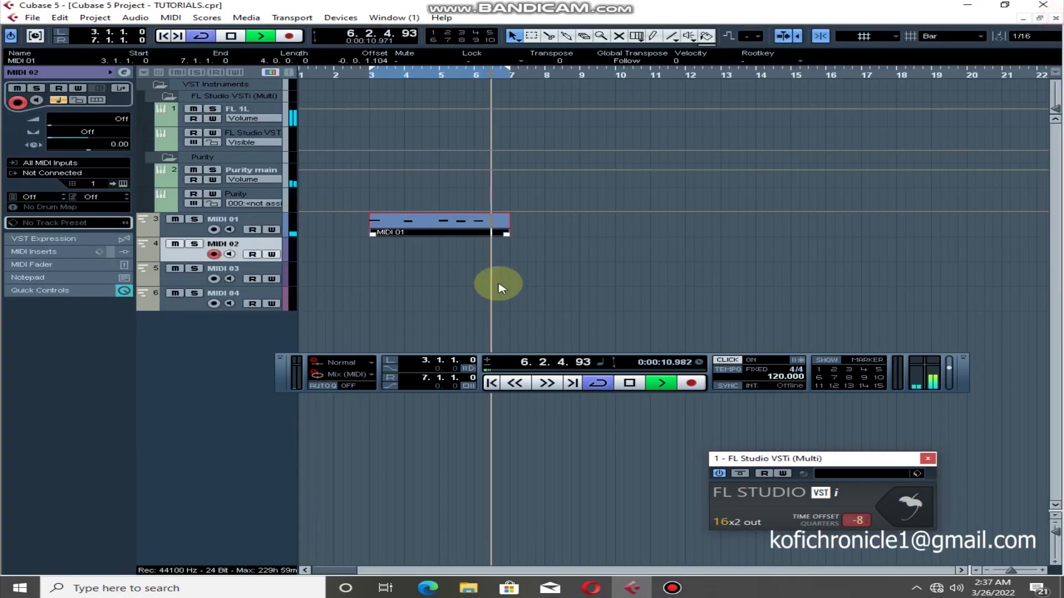
click(233, 259)
click(341, 18)
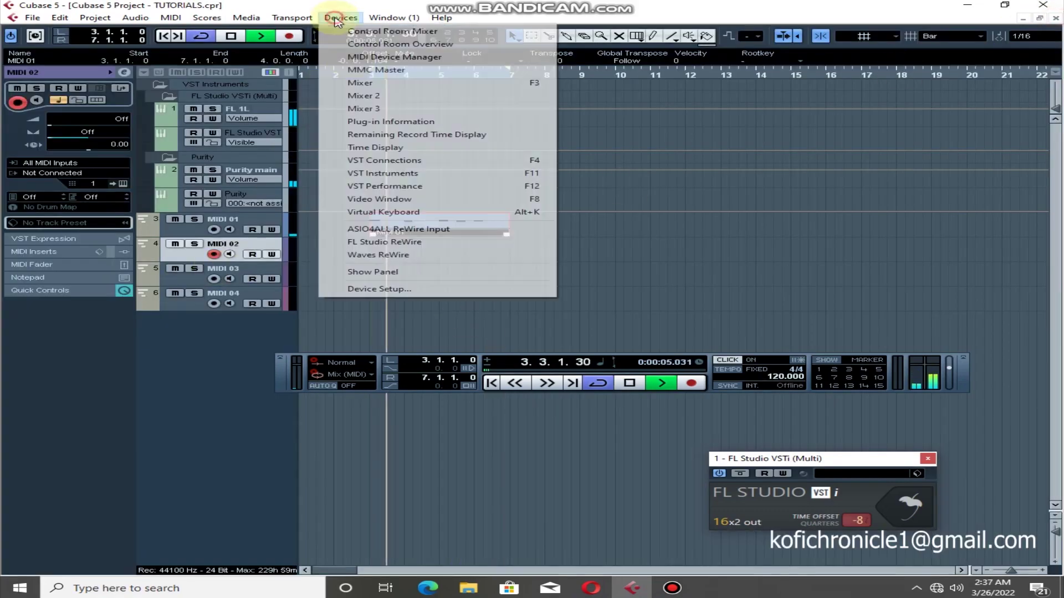
click(533, 172)
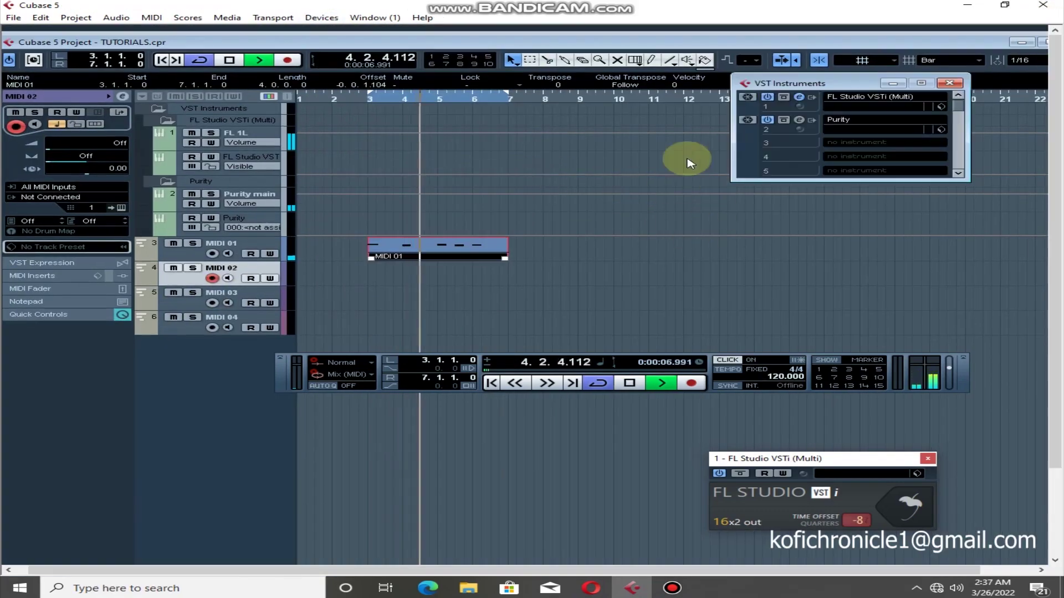
click(846, 146)
click(875, 220)
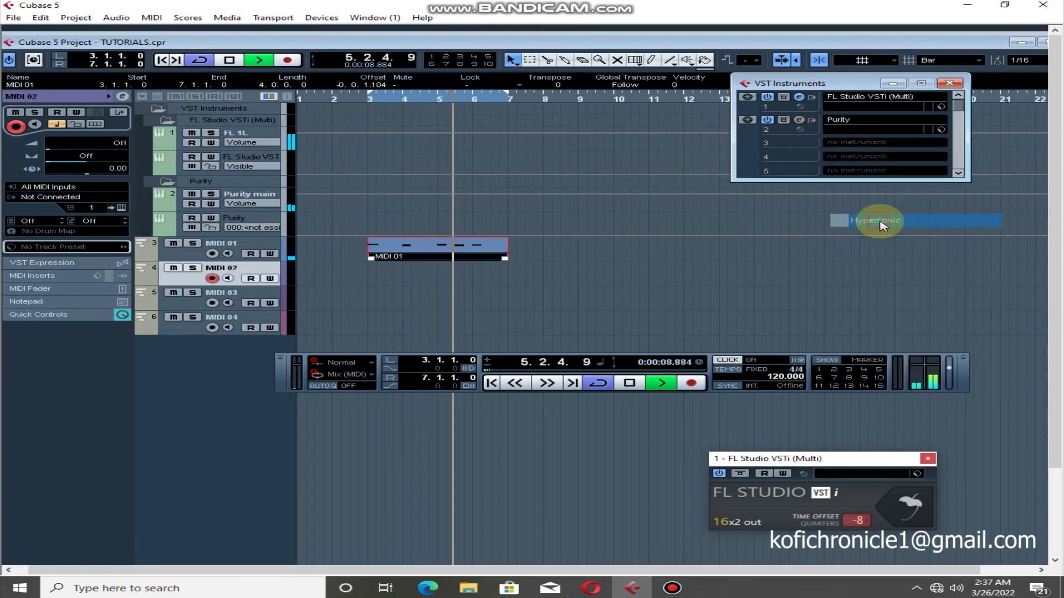
click(562, 333)
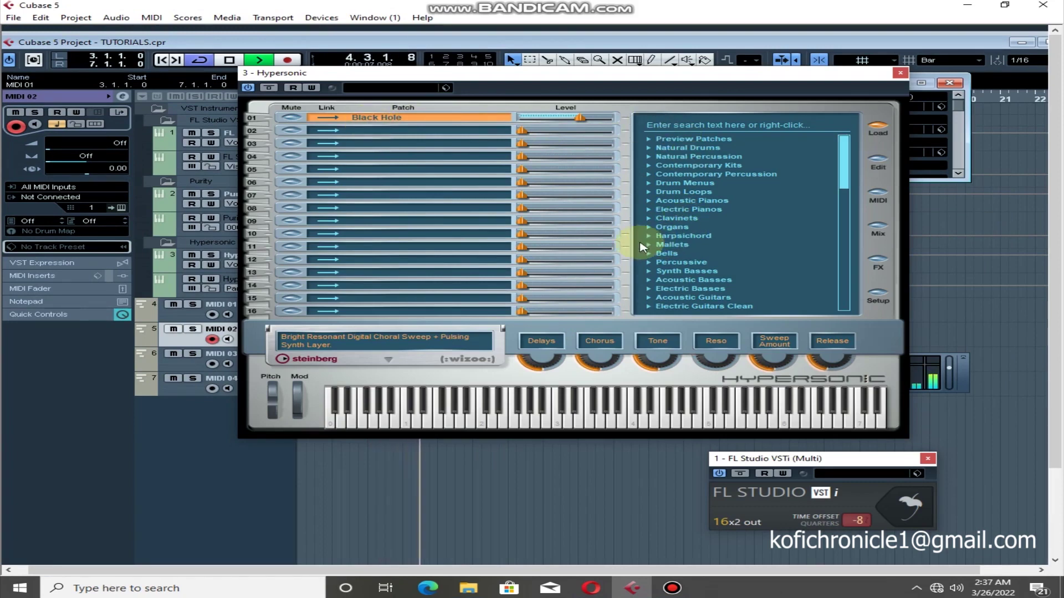
Browse Hypersonic's patch list, expand the Ethnic category and load the Koto patch.
scroll(648, 256, down, 3)
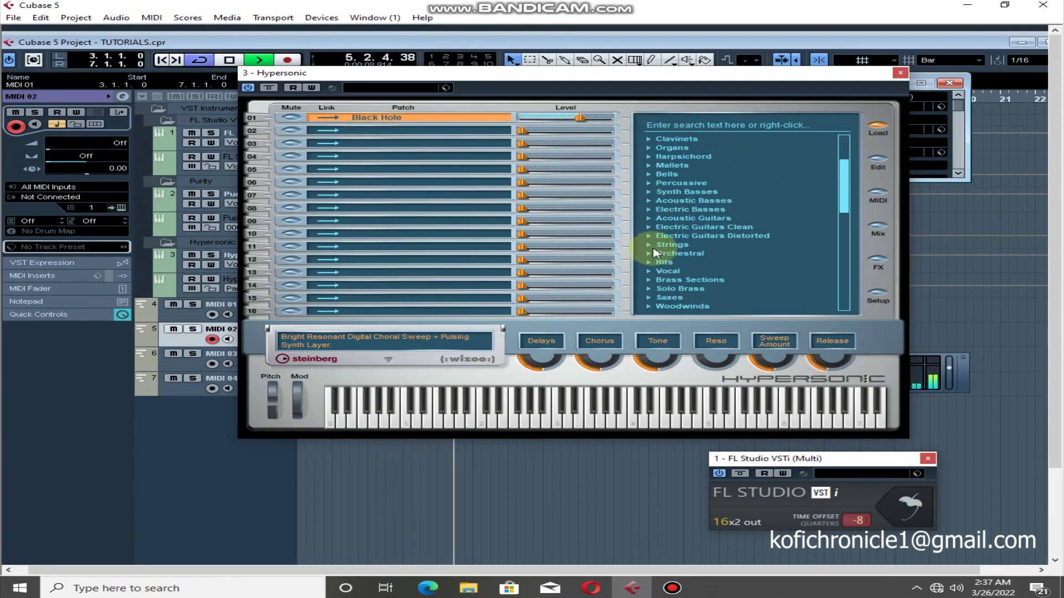
scroll(658, 300, down, 7)
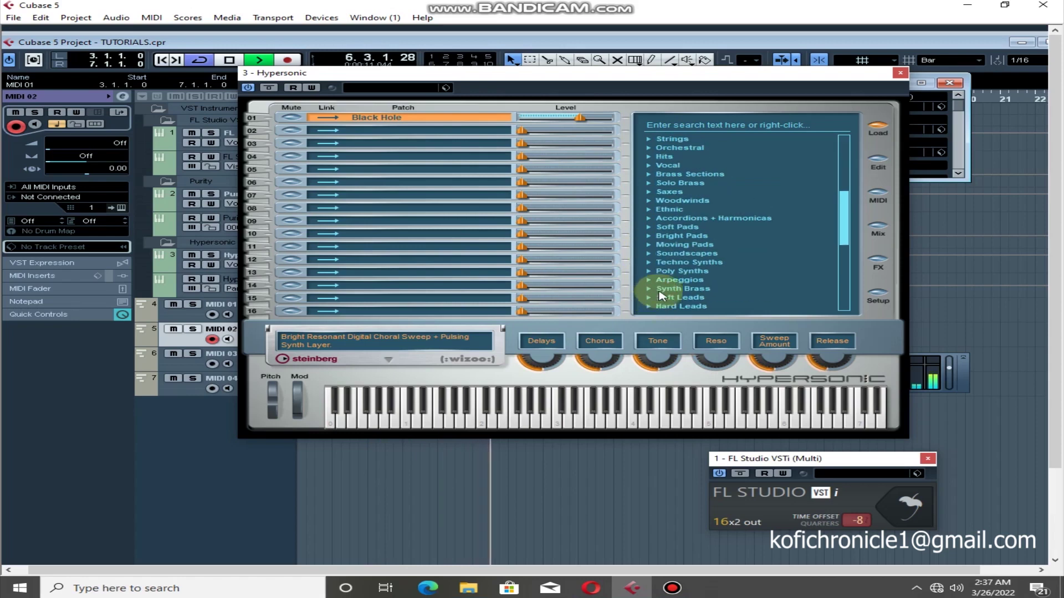
scroll(660, 295, up, 4)
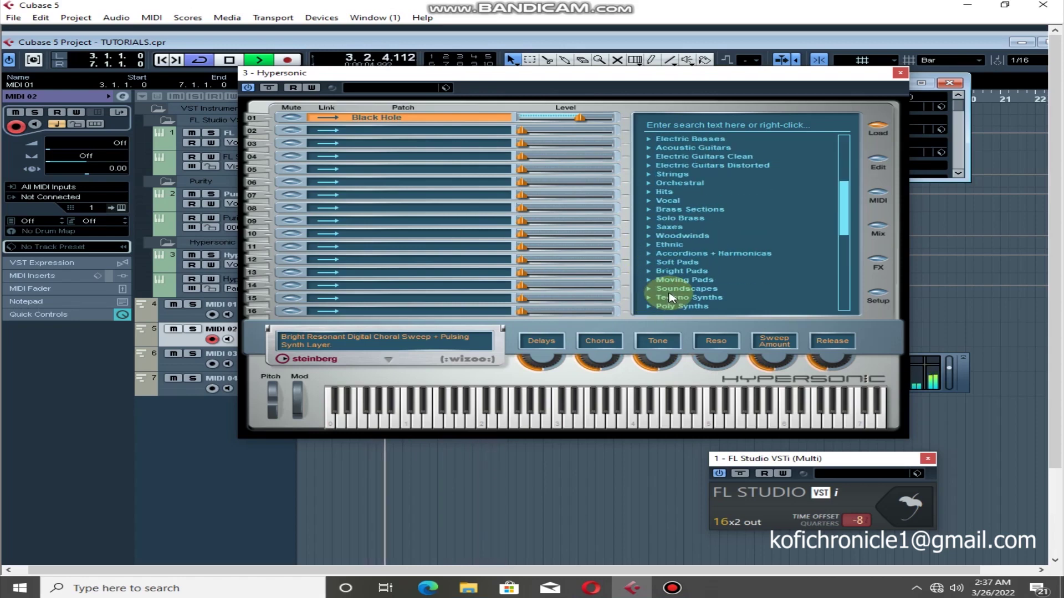
scroll(671, 298, up, 2)
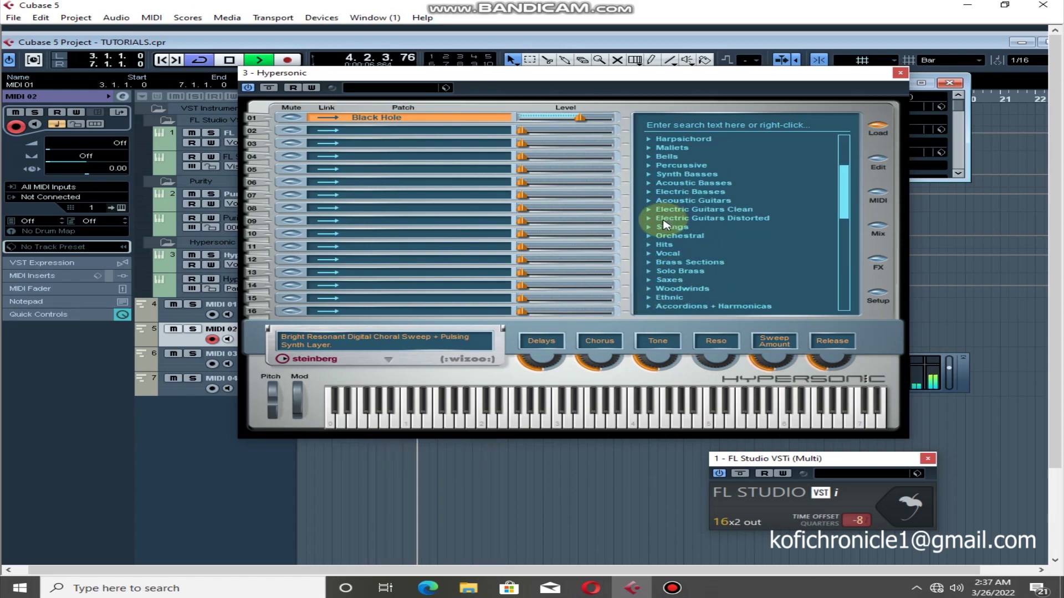
scroll(665, 224, up, 4)
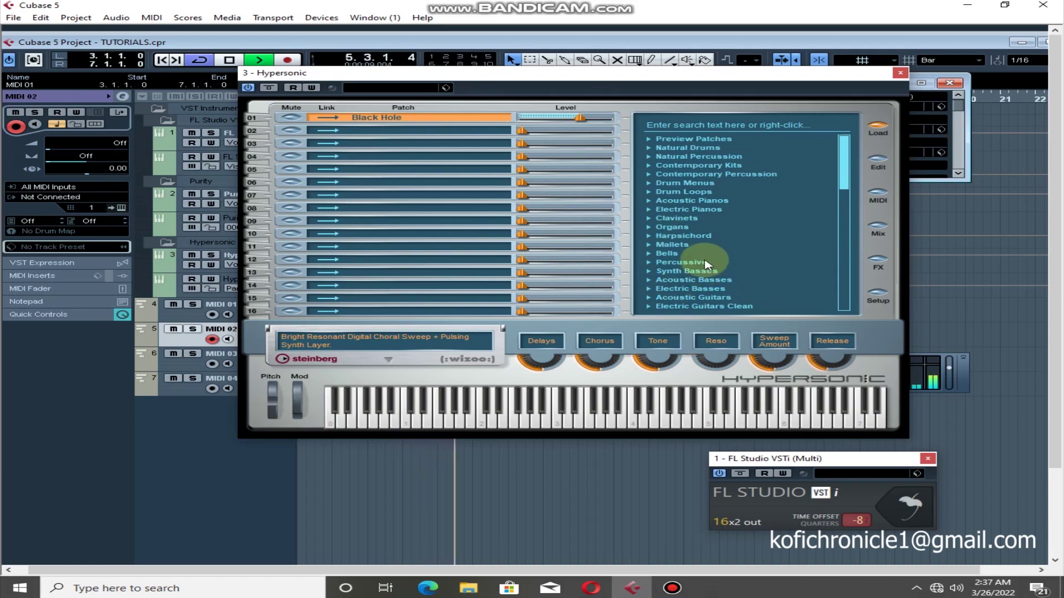
scroll(705, 265, down, 1)
scroll(702, 255, down, 2)
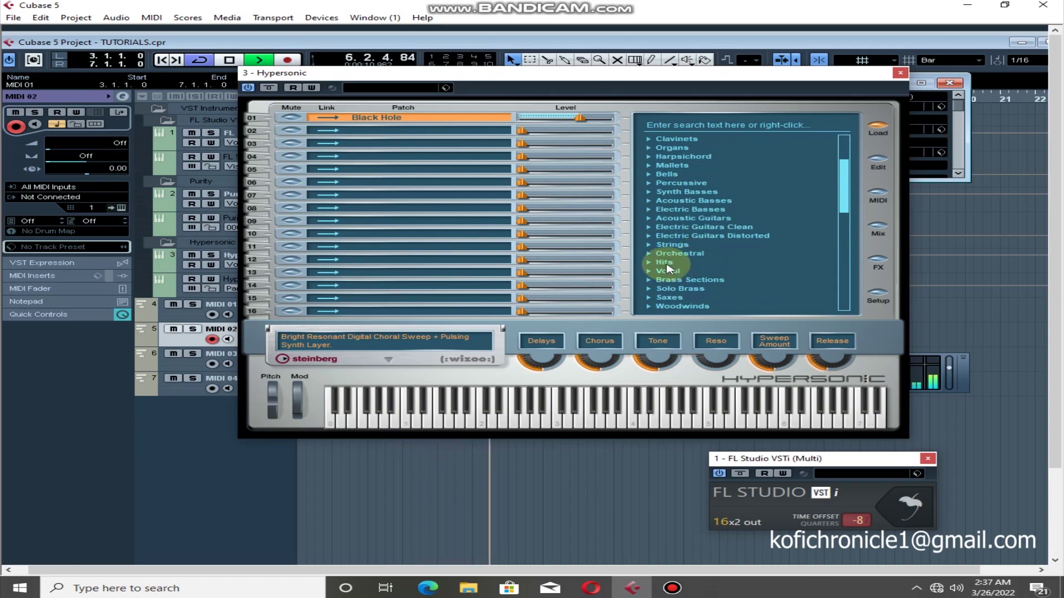
scroll(667, 269, down, 2)
click(660, 264)
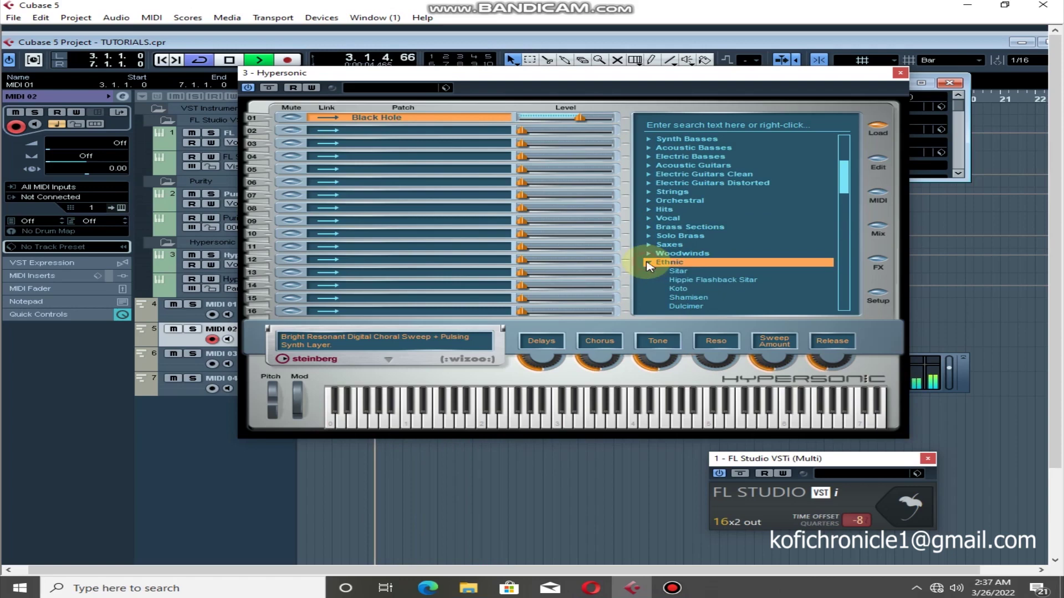
click(681, 290)
Route the MIDI 02 track's output to 3 - Hypersonic.
scroll(697, 260, down, 3)
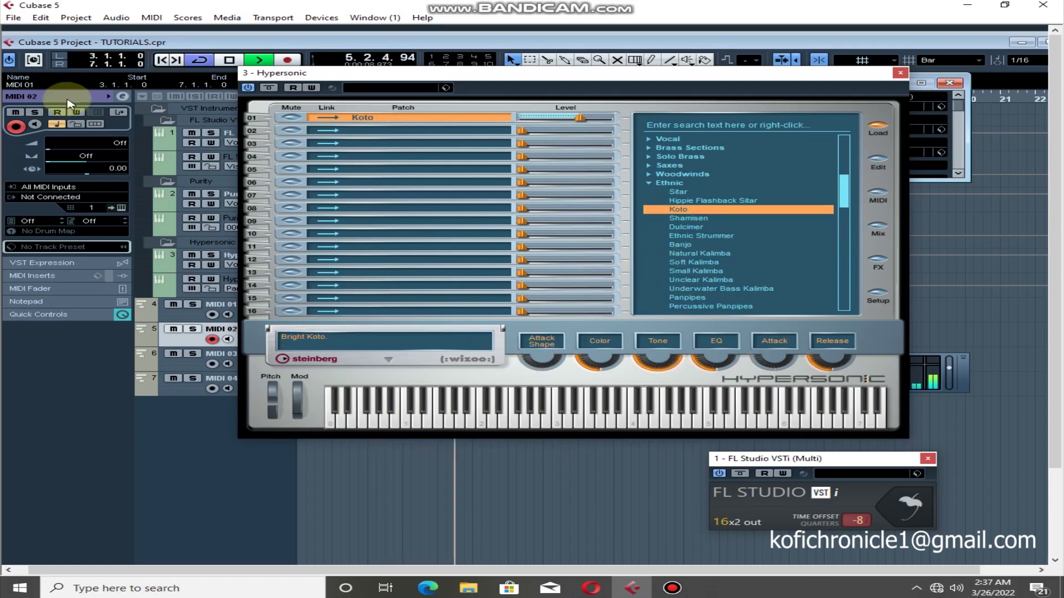
click(56, 197)
click(50, 254)
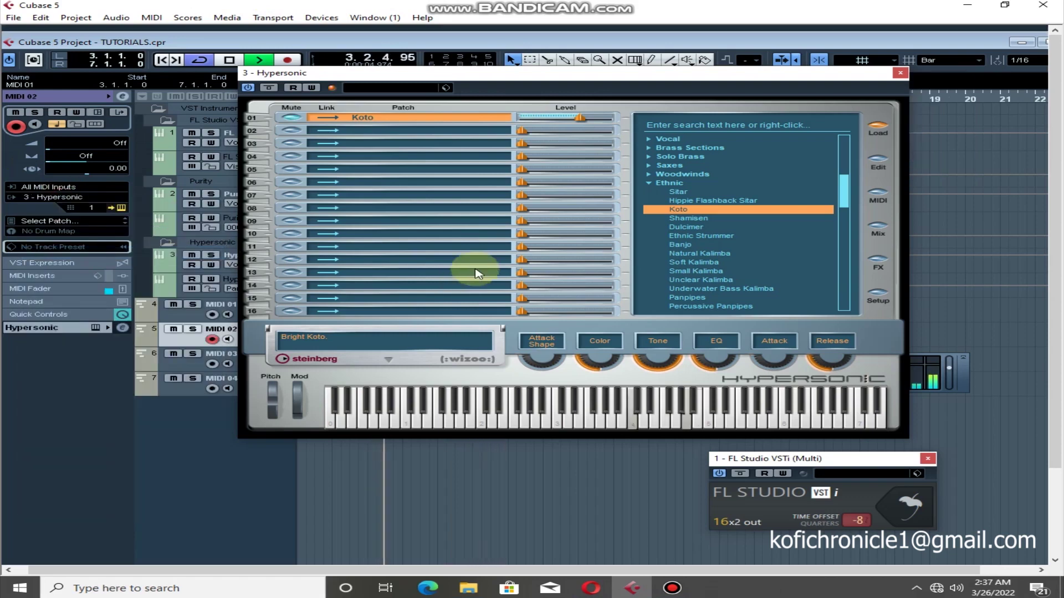
Try the Shamisen and Dulcimer patches, then settle on Natural Kalimba.
click(685, 219)
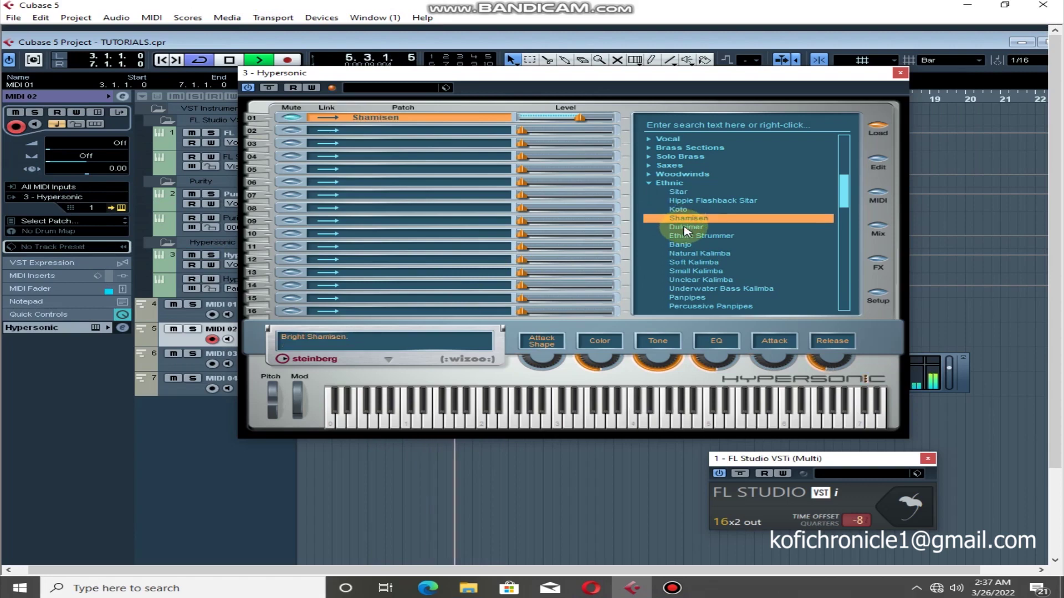
click(685, 227)
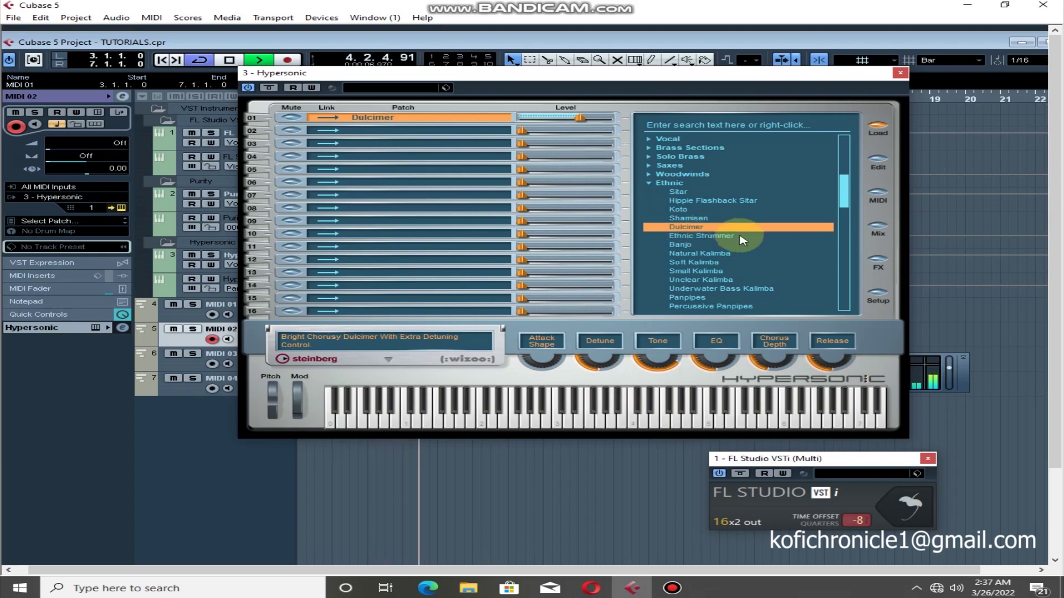
click(696, 255)
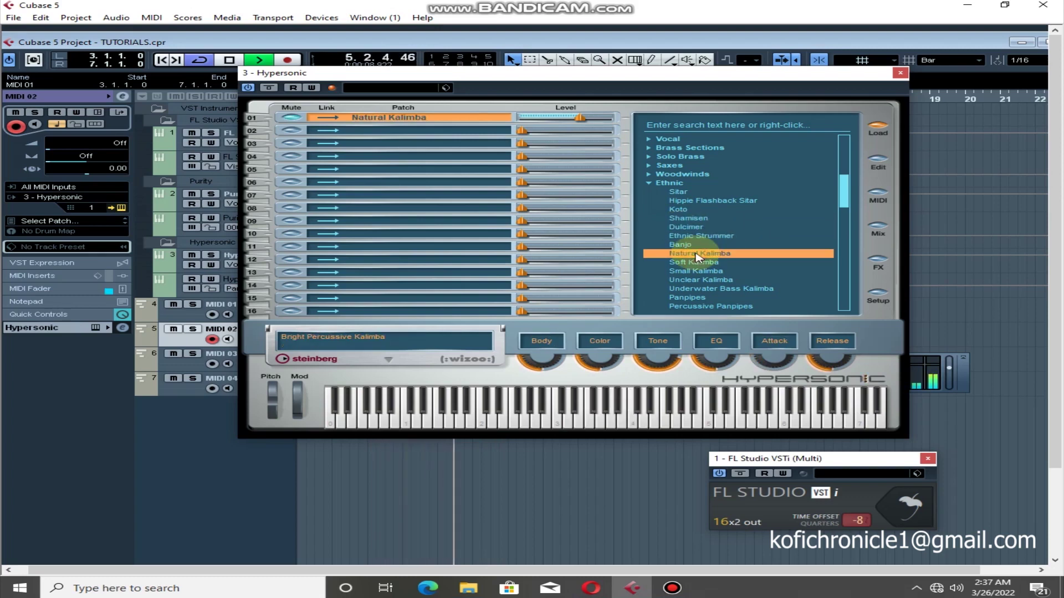
click(901, 73)
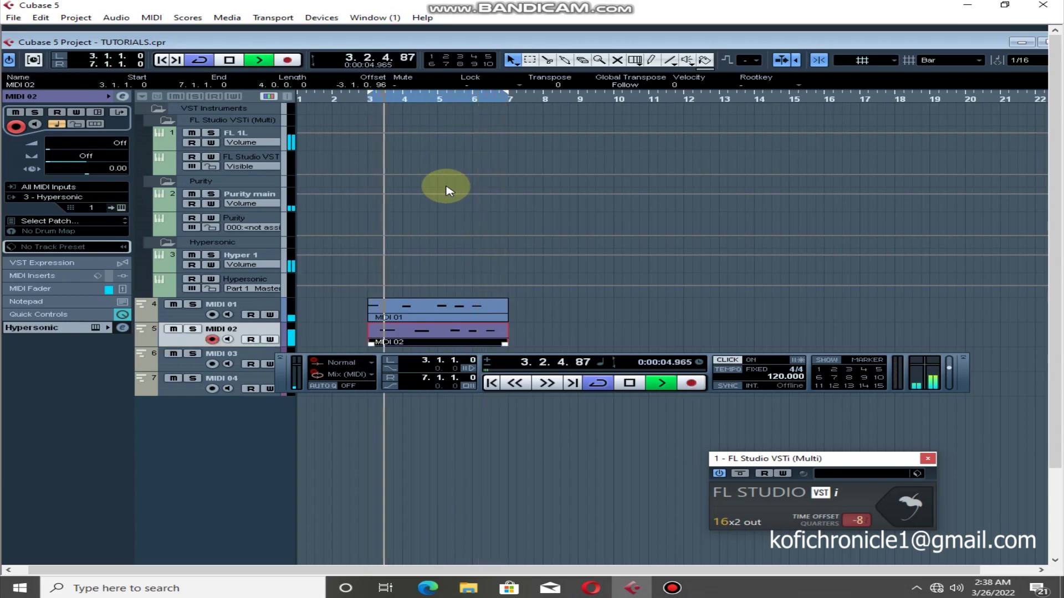
Open the recorded MIDI 02 part in the Key Editor, select its notes, and open MIDI Functions.
click(446, 340)
double_click(447, 342)
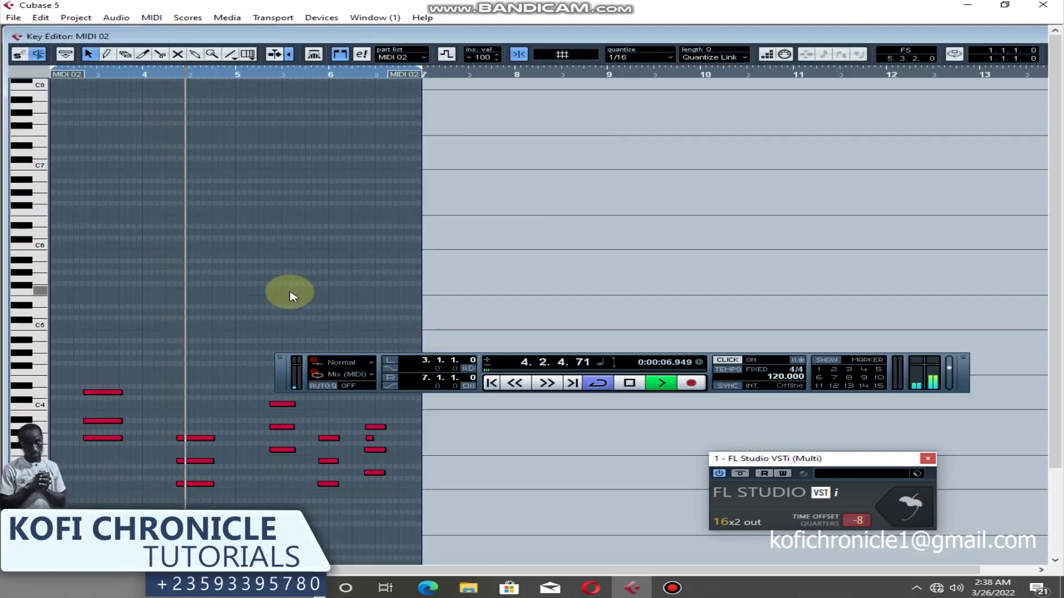
click(369, 441)
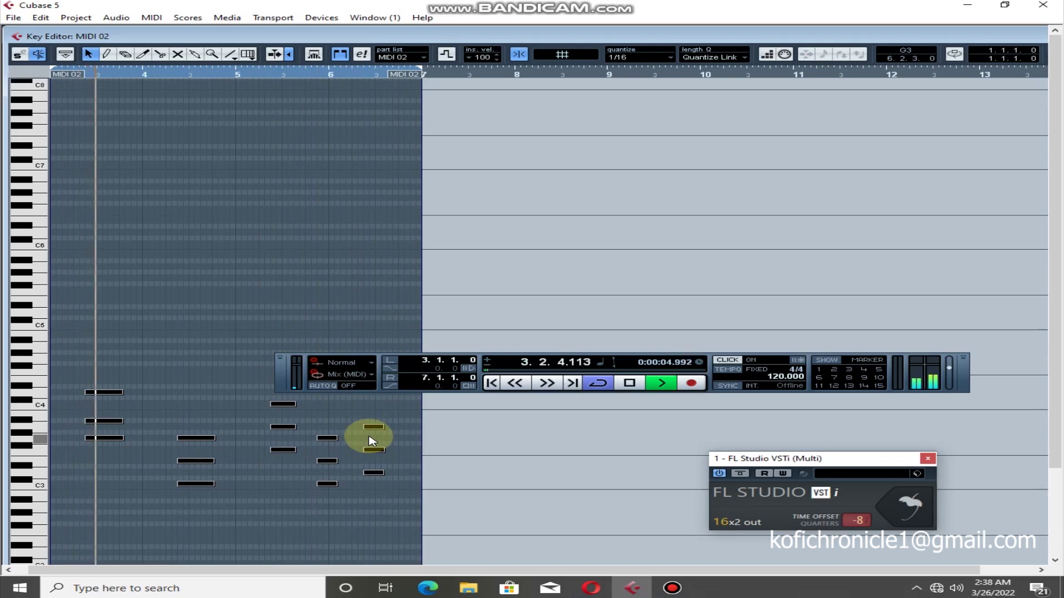
click(198, 347)
key(ctrl+a)
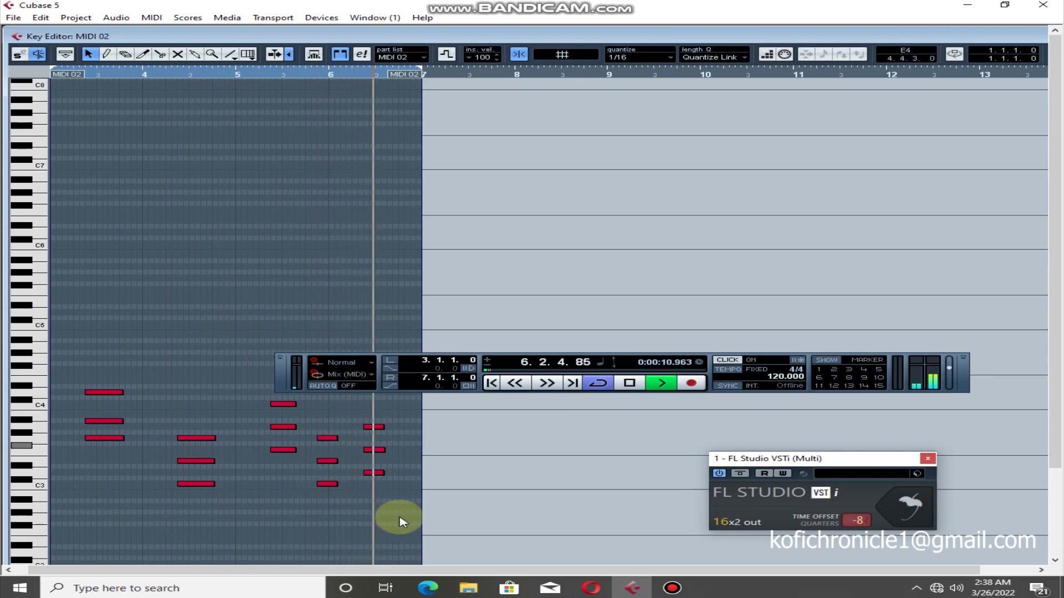
click(86, 360)
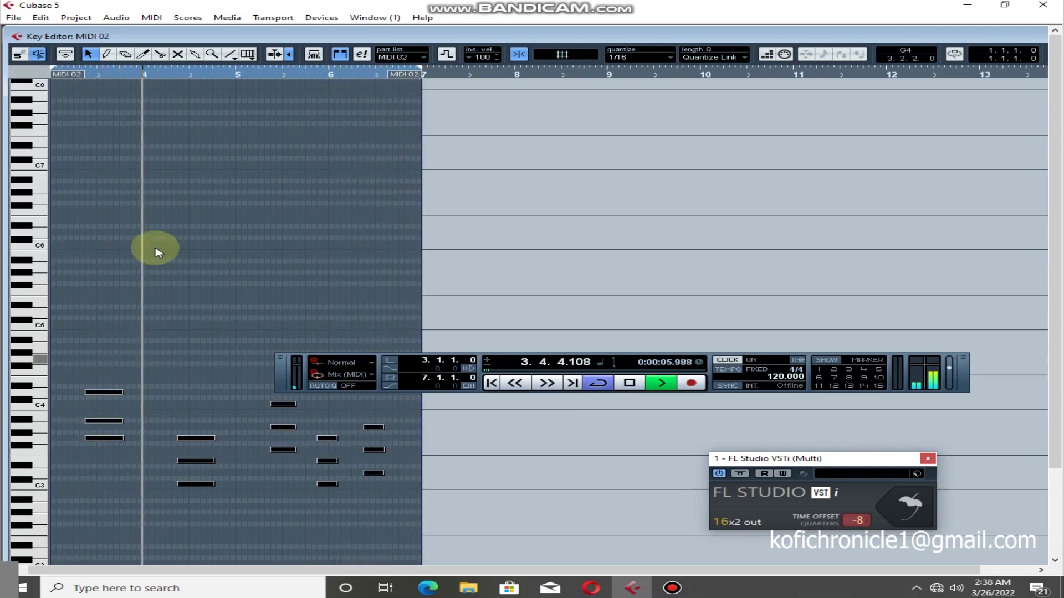
click(151, 18)
Apply Fixed Lengths to all MIDI 02 notes.
mouse_move(323, 252)
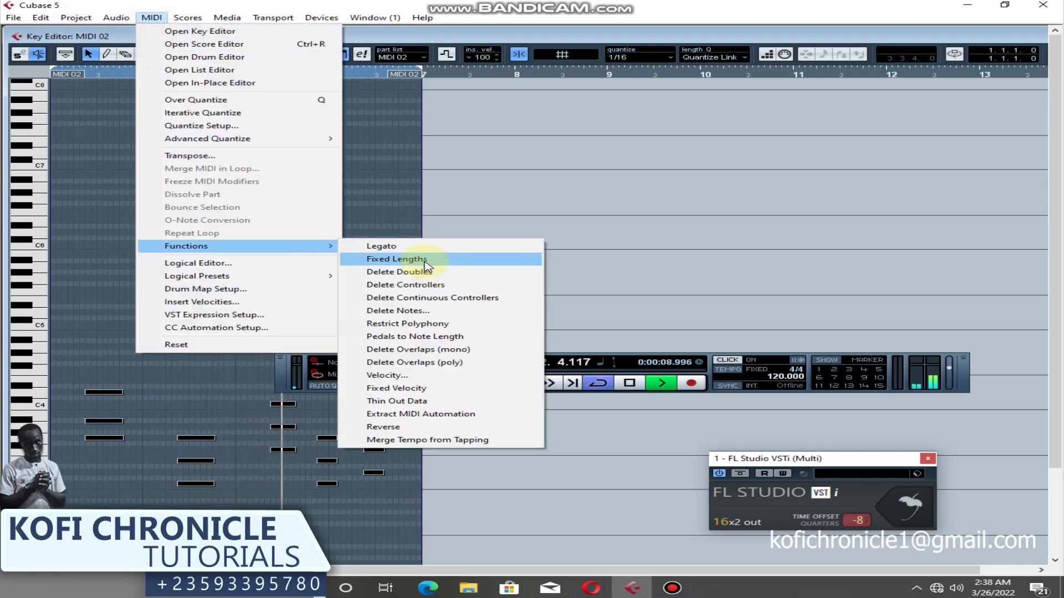
click(474, 266)
mouse_move(89, 391)
mouse_down()
mouse_move(107, 393)
mouse_move(91, 395)
mouse_up()
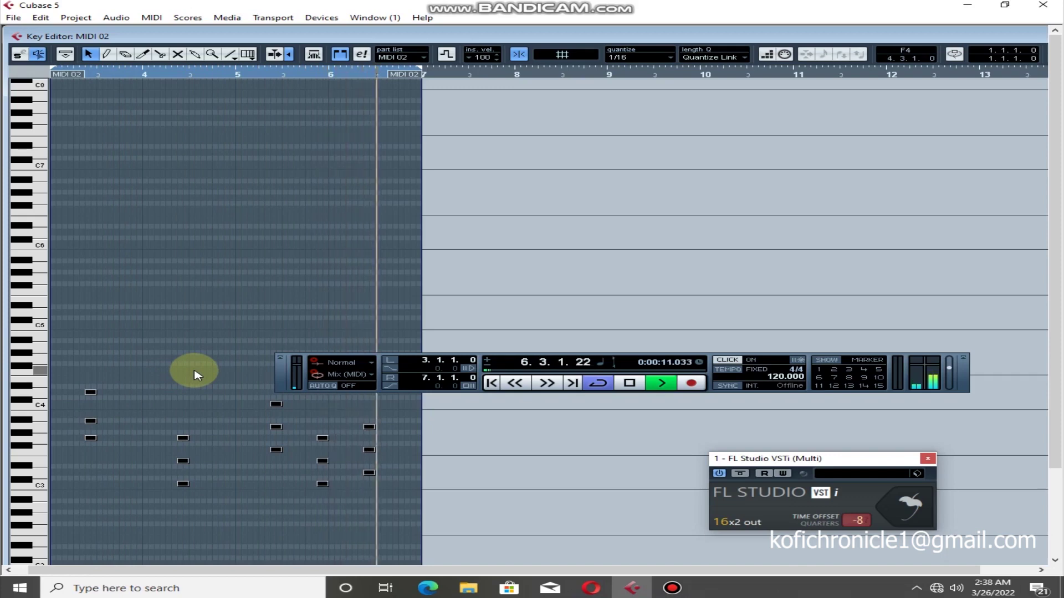
Apply Fixed Velocity to all MIDI 02 notes and maximize the Key Editor.
click(151, 17)
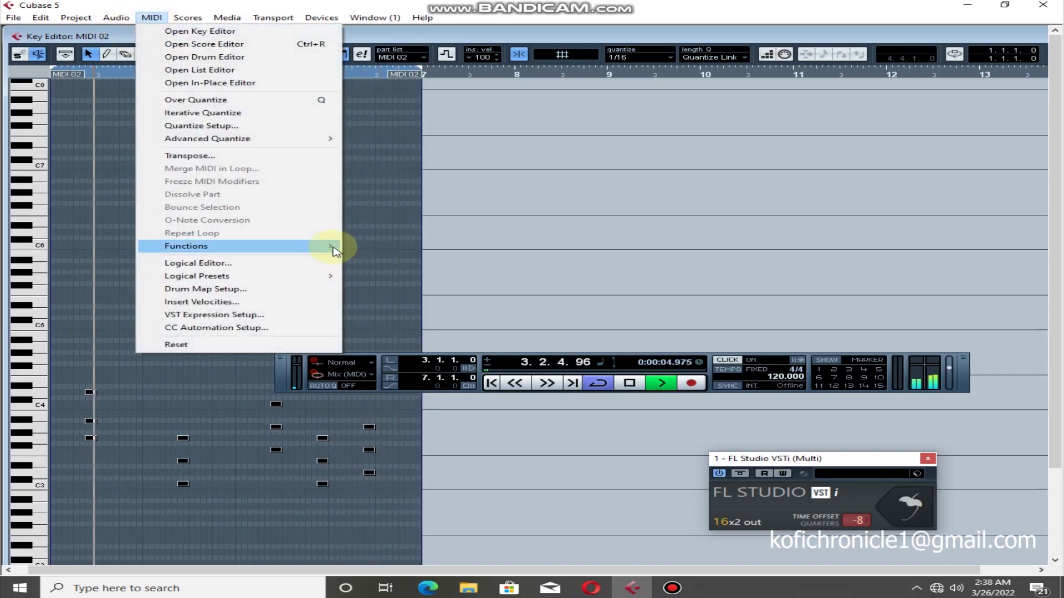
mouse_move(335, 247)
click(402, 389)
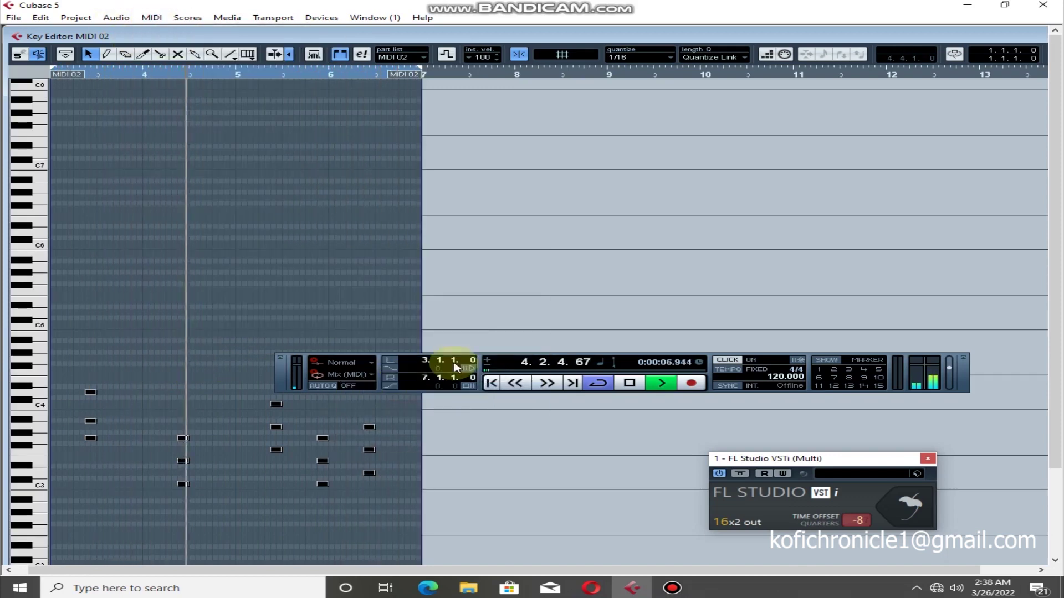
click(1033, 34)
Close the Key Editor and route MIDI 03 to 3 - Hypersonic on MIDI channel 2.
click(1042, 26)
click(194, 342)
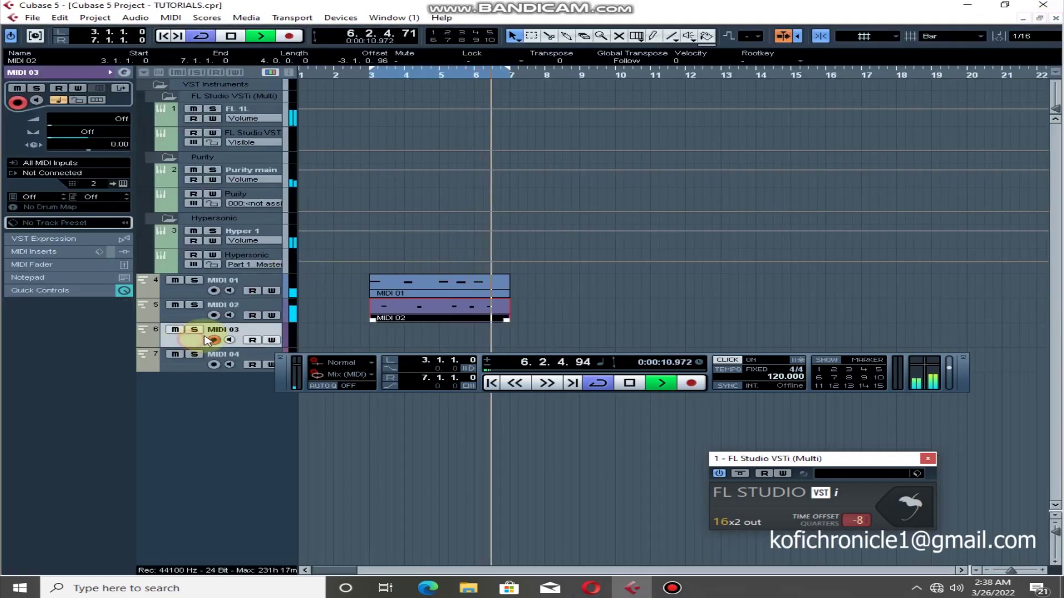
click(62, 172)
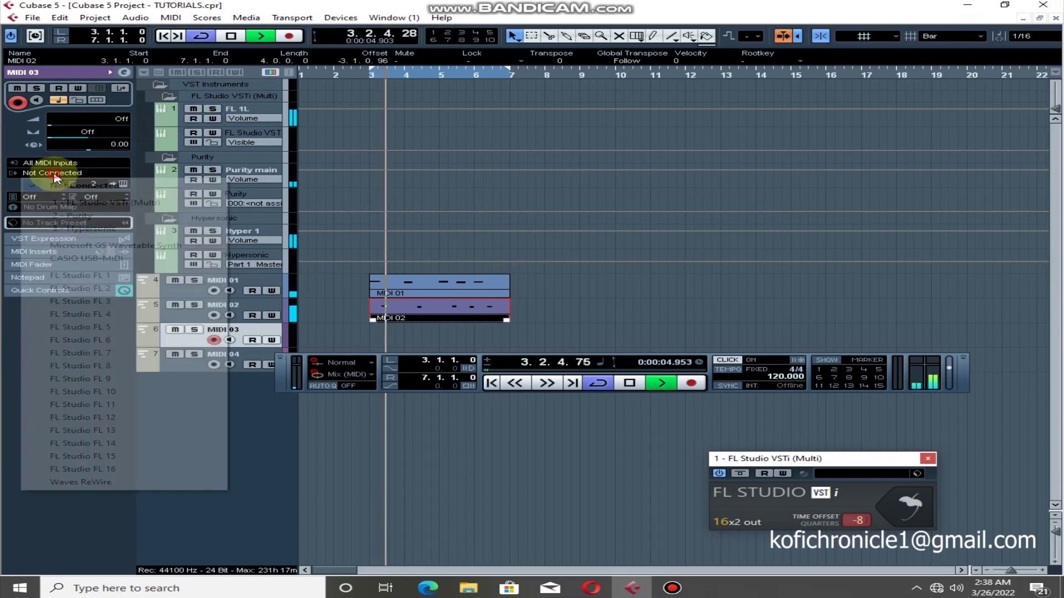
click(67, 228)
click(91, 184)
click(104, 222)
Load Strings > Soft + Bright Legato Strings into Hypersonic slot 02, then close Hypersonic.
click(123, 186)
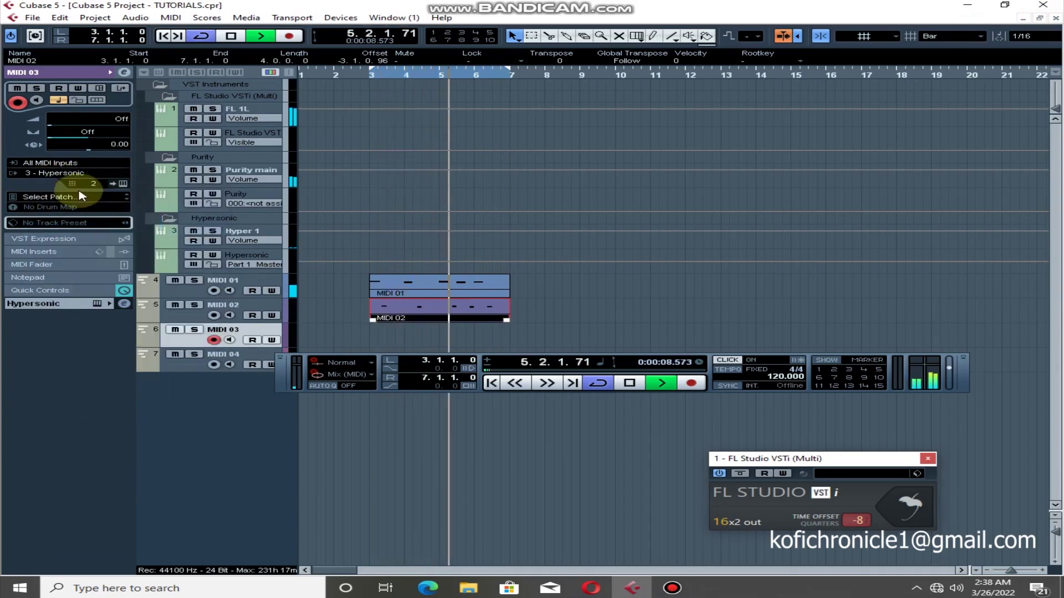
click(438, 130)
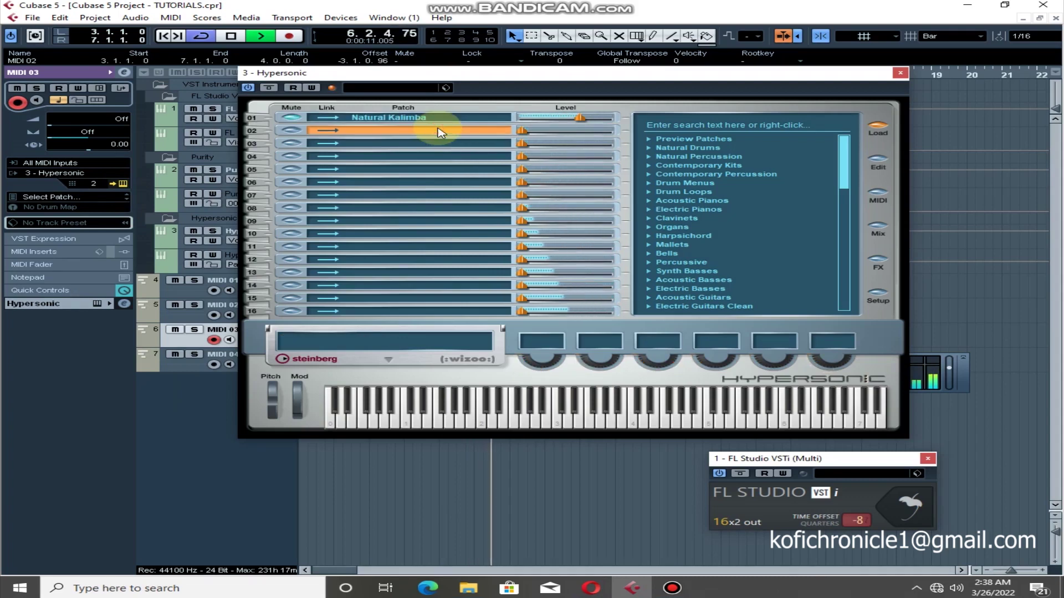
scroll(689, 268, down, 3)
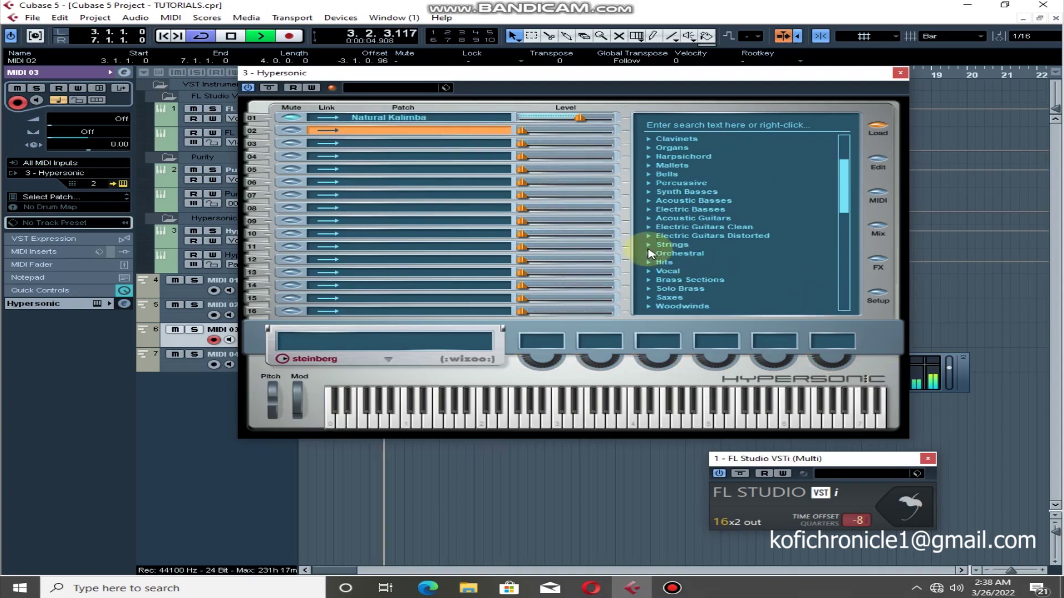
click(654, 245)
click(709, 262)
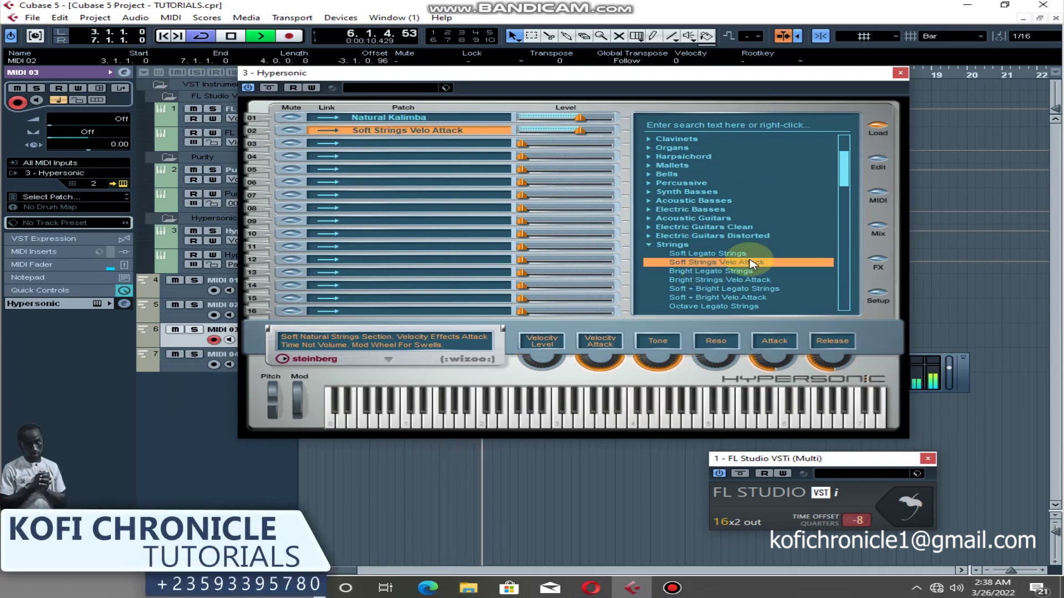
click(709, 280)
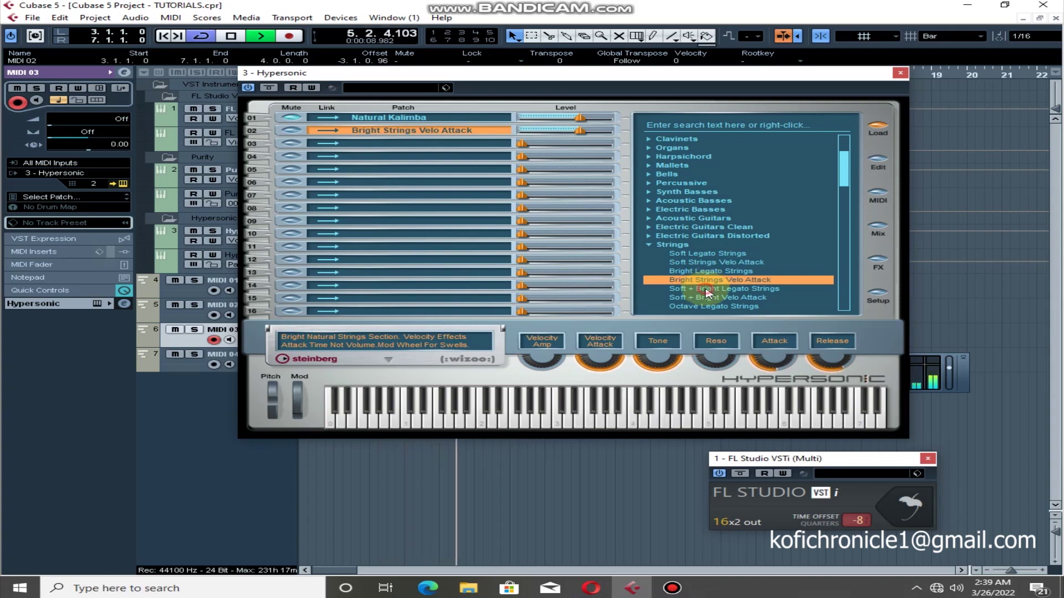
click(707, 289)
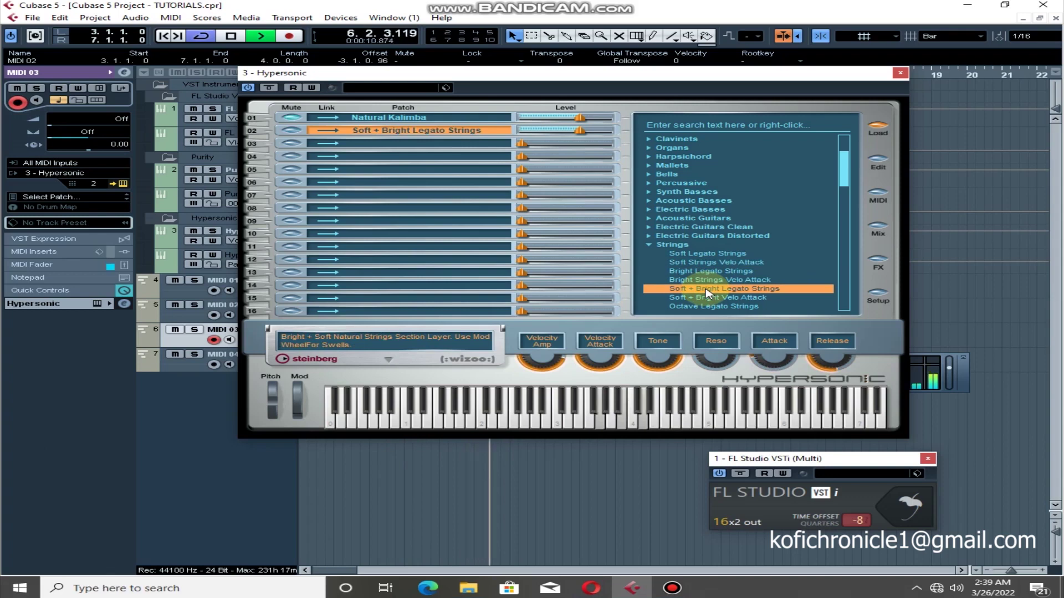
click(900, 73)
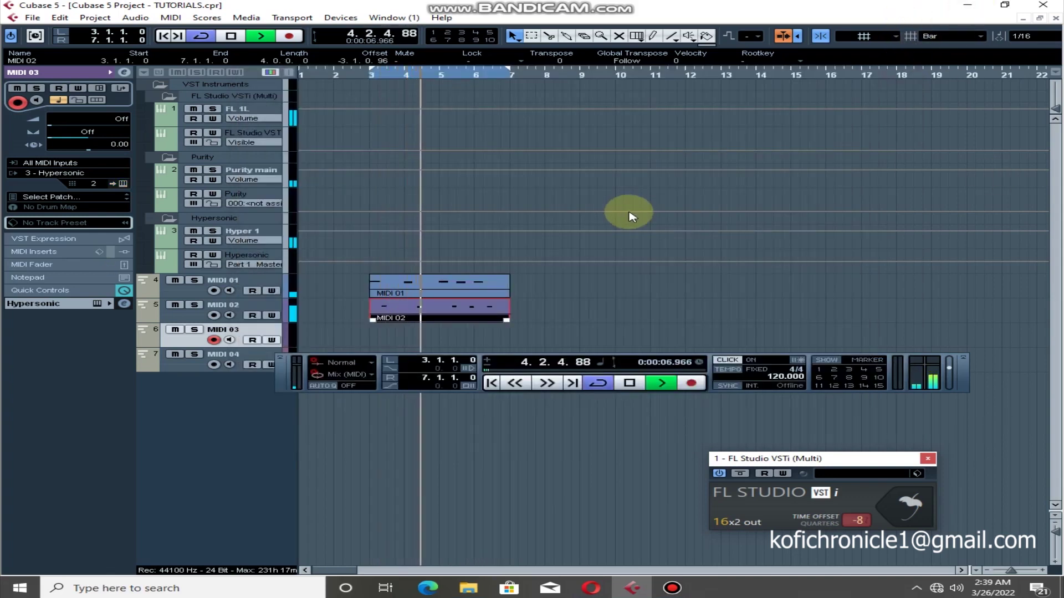
Record a MIDI 03 strings take over bars 3–7, after discarding a trial take and checking Purity.
key(KP_Multiply)
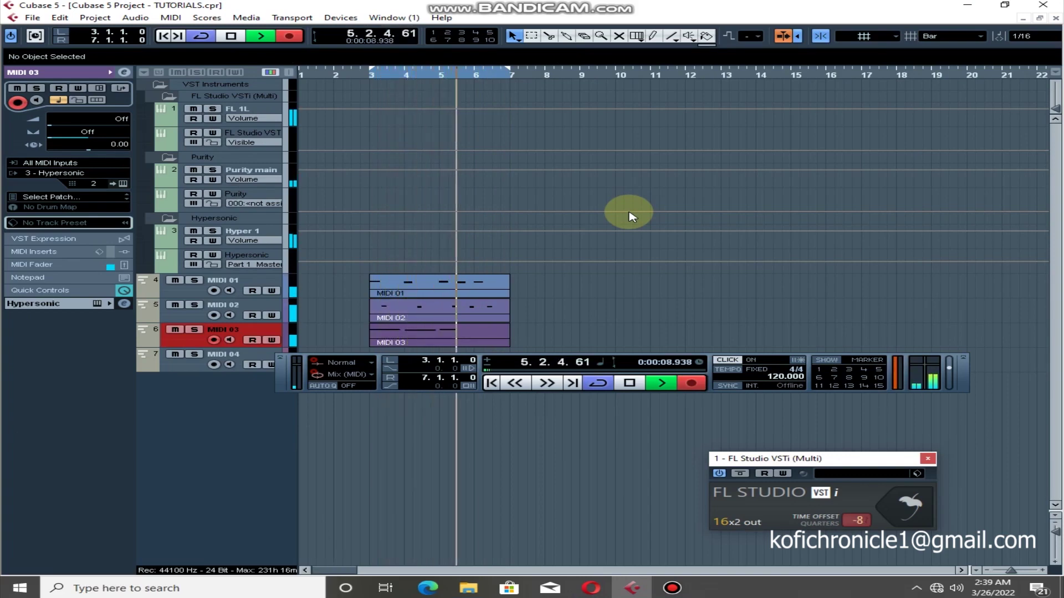
key(KP_Multiply)
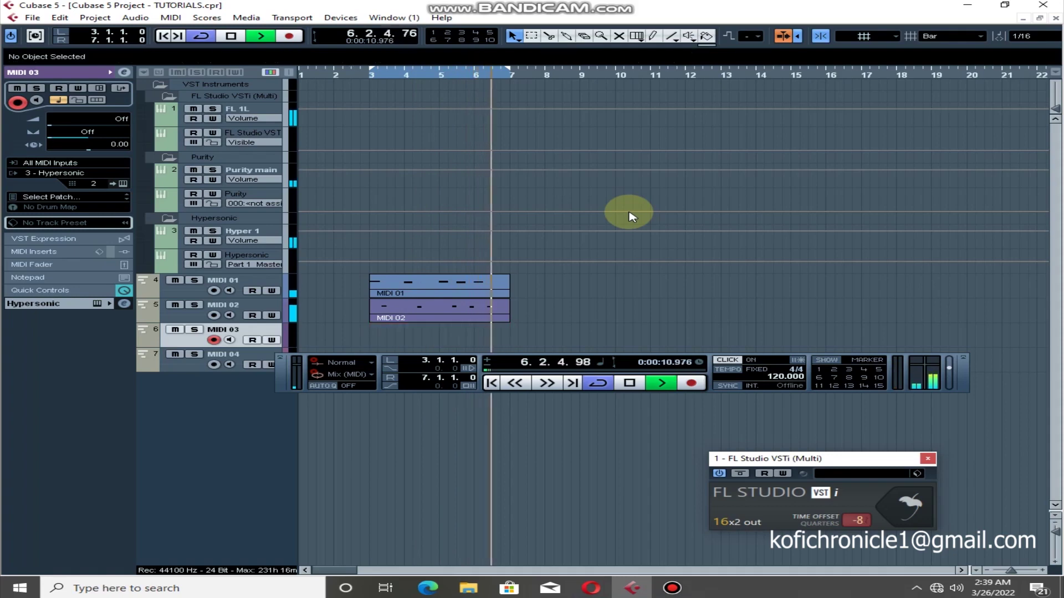
click(192, 289)
click(119, 184)
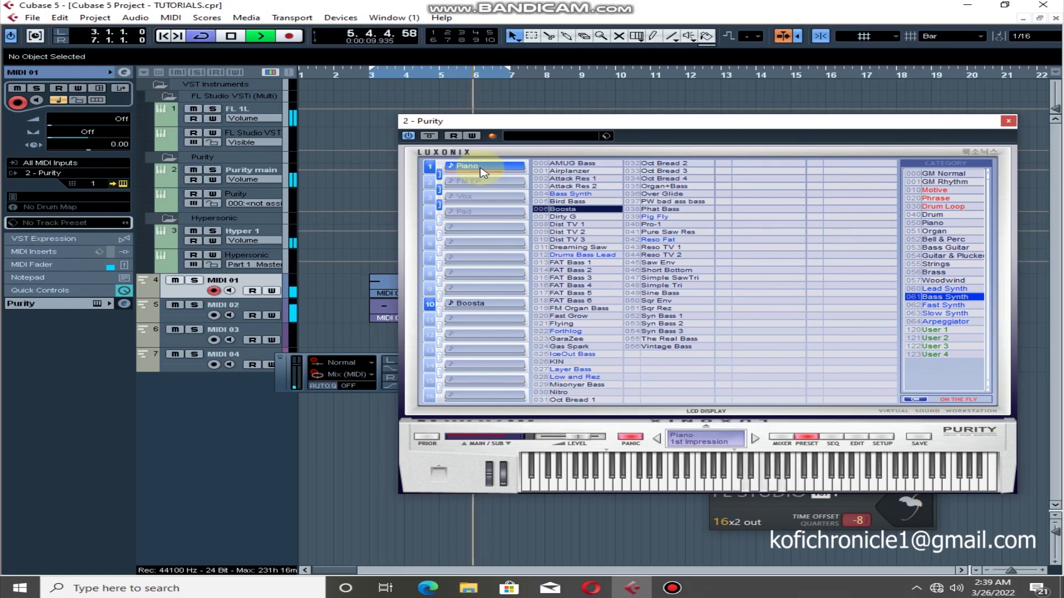
click(1008, 121)
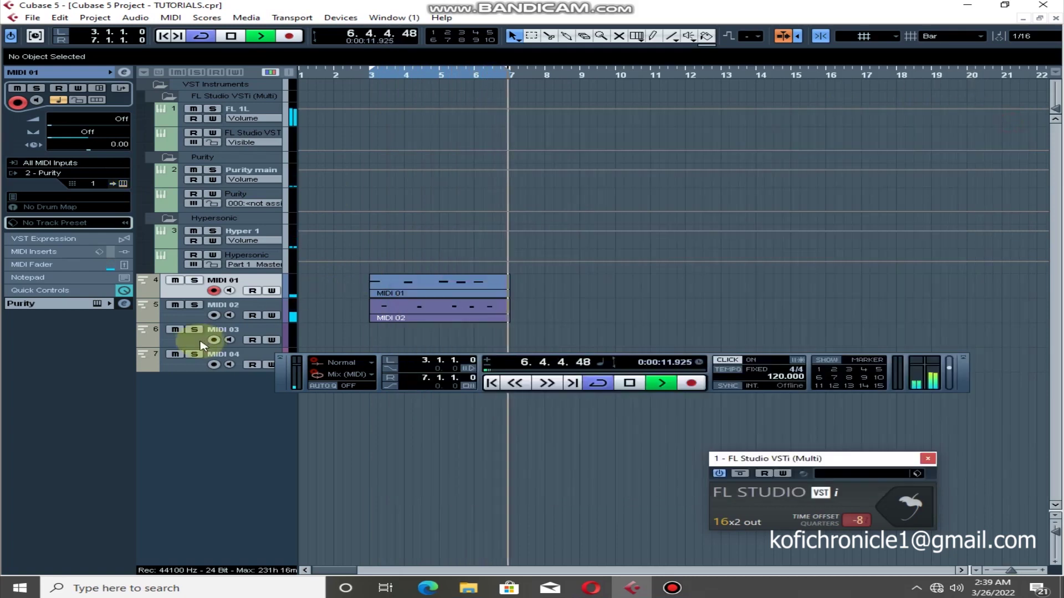
click(173, 341)
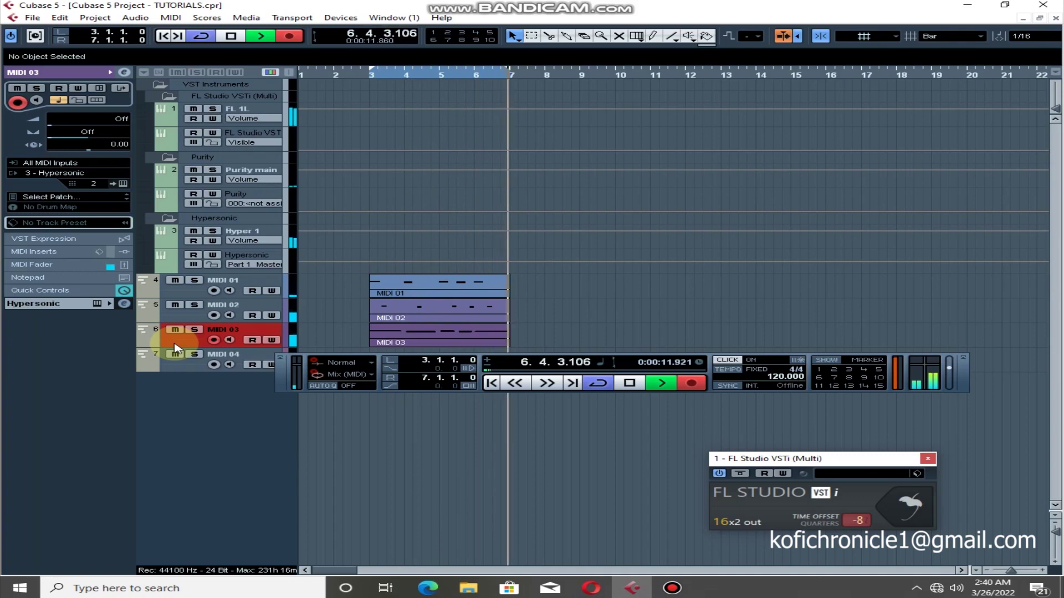
key(KP_Multiply)
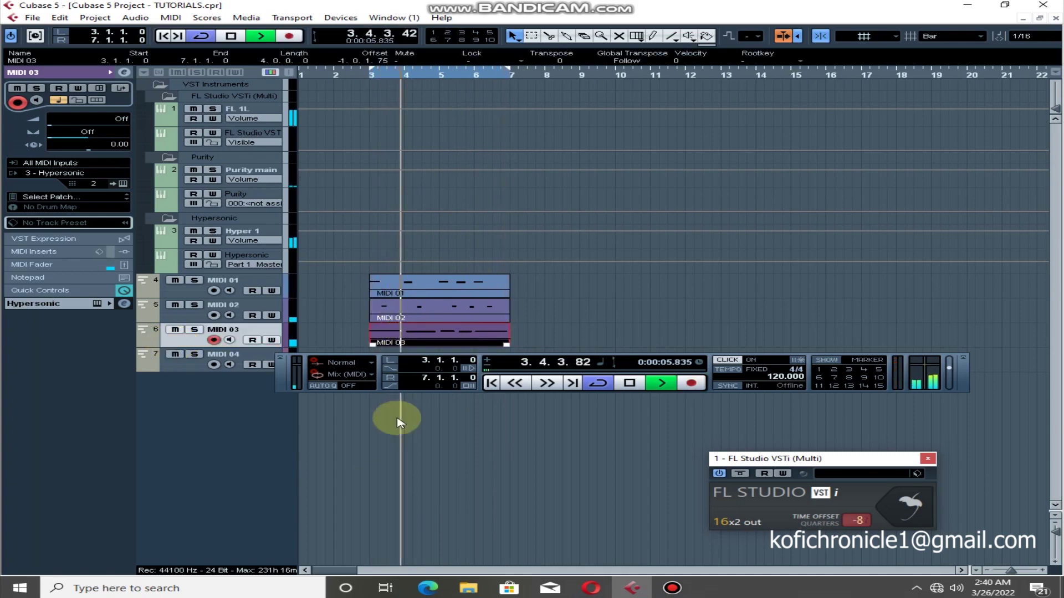
Open the MIDI 03 part and quantize all its notes to the grid.
double_click(457, 329)
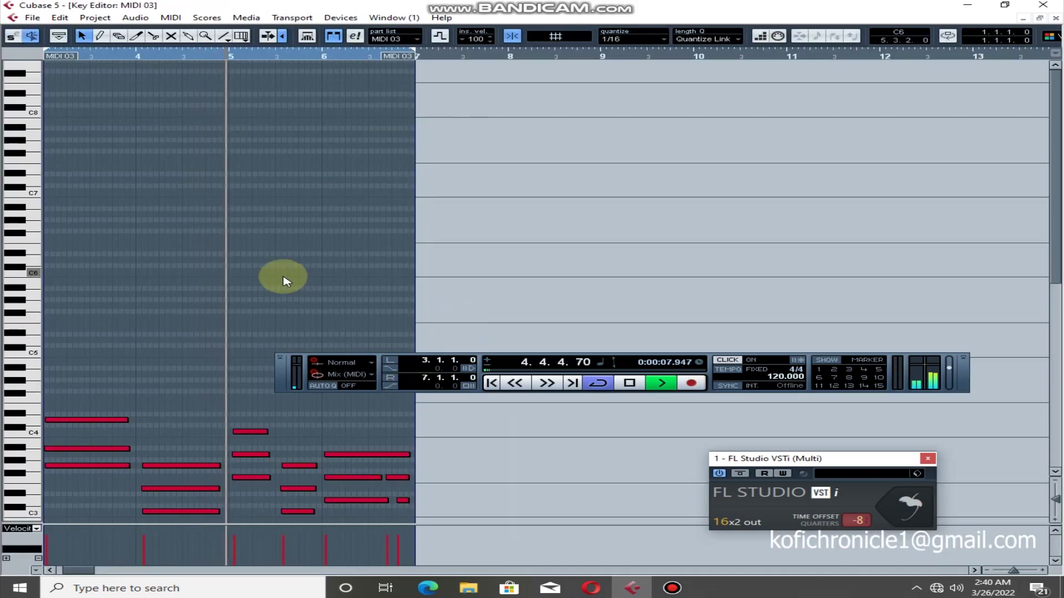
key(ctrl+a)
key(q)
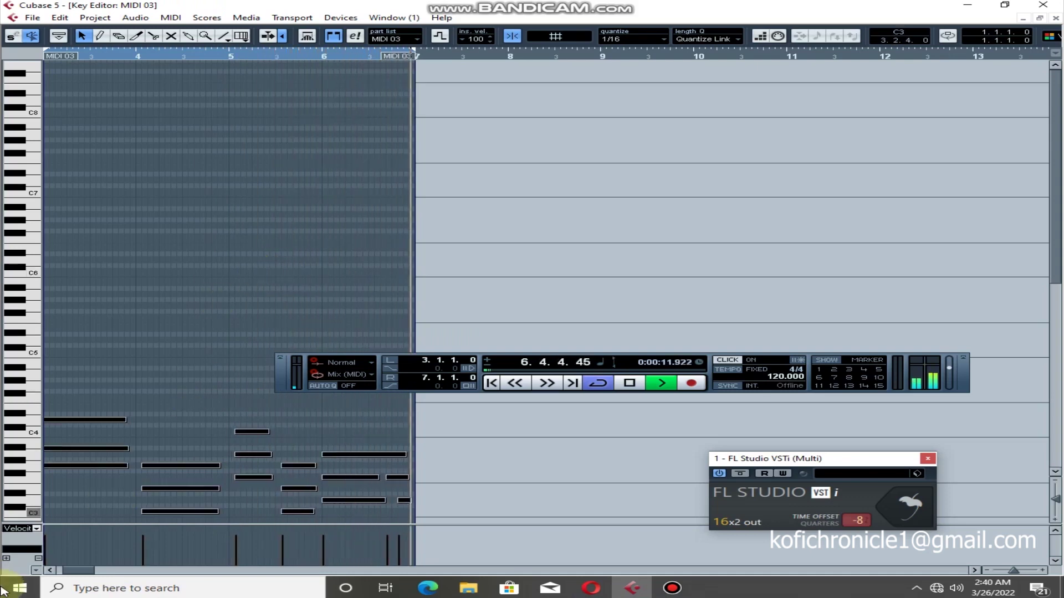
drag(78, 571, 76, 574)
Shift the chords near bars 4 and 5 earlier, moving one to 5.1.1.0.
drag(266, 445, 220, 499)
drag(343, 414, 336, 478)
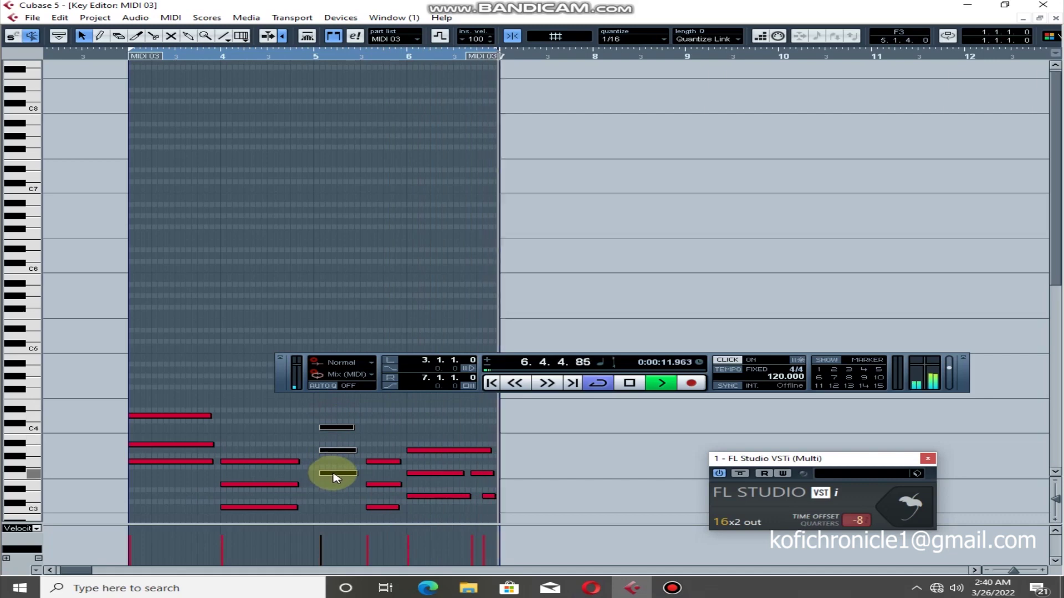
drag(325, 475, 327, 476)
drag(380, 447, 411, 446)
click(421, 458)
drag(470, 468, 501, 511)
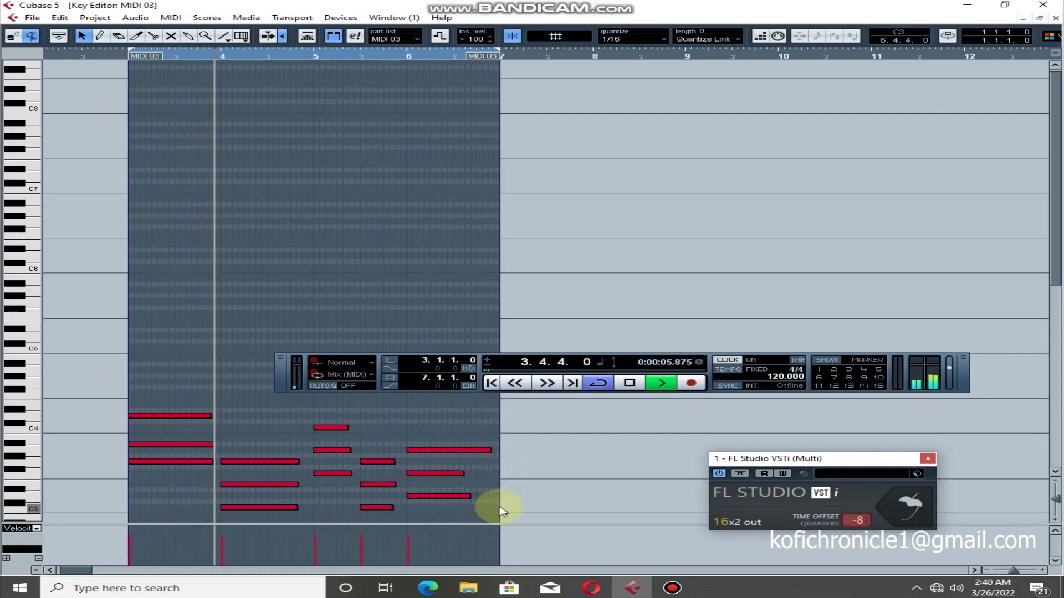
Lengthen the chord notes so they sustain, extending the final notes to bar 7.
drag(211, 415, 221, 463)
drag(293, 462, 313, 462)
drag(297, 485, 312, 507)
click(230, 387)
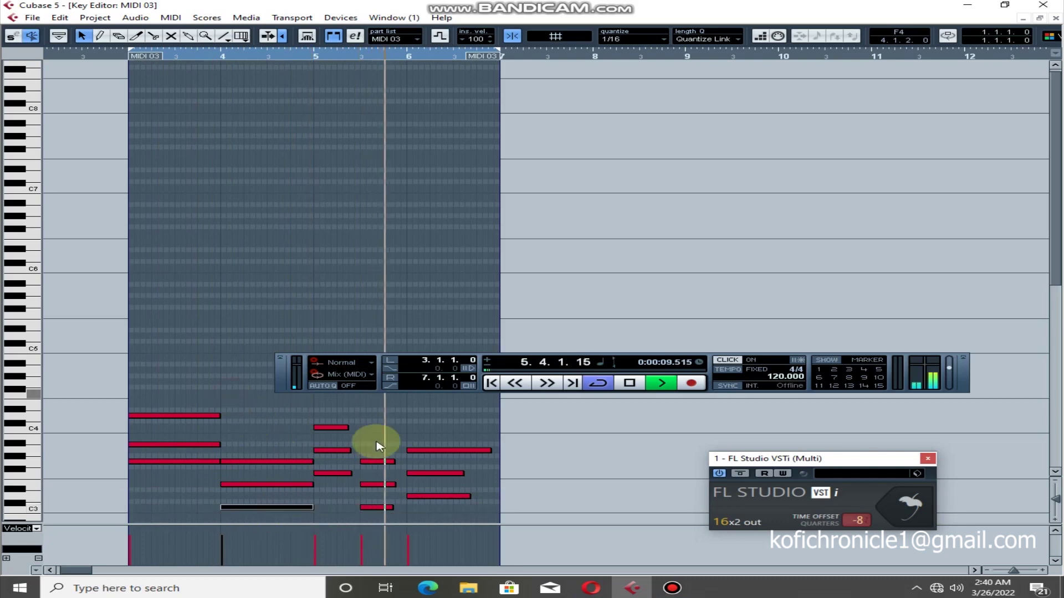
drag(351, 449, 359, 474)
drag(347, 428, 359, 428)
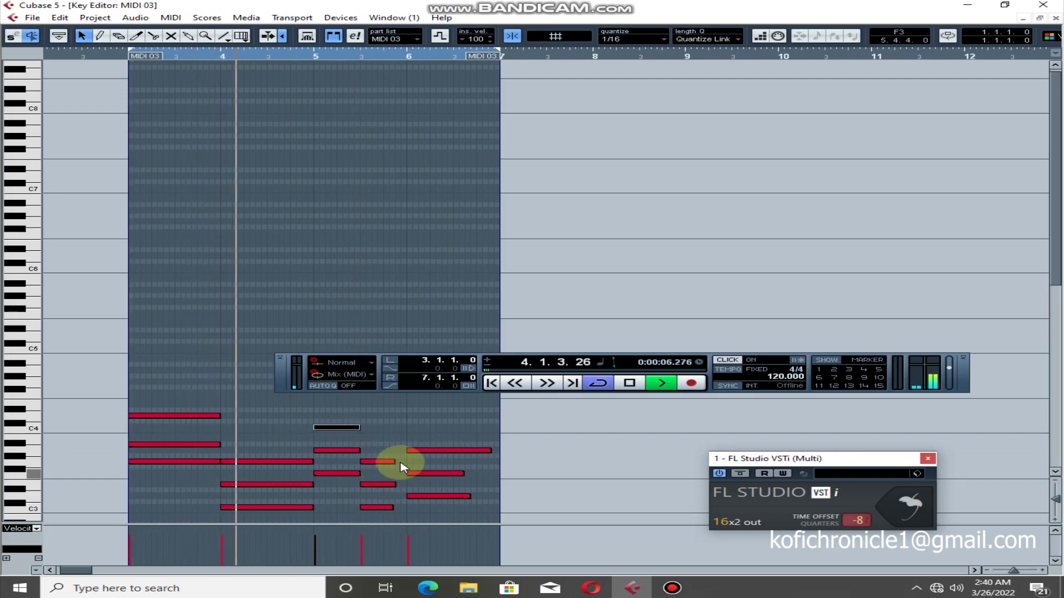
drag(392, 461, 406, 507)
drag(464, 473, 492, 451)
drag(469, 497, 500, 511)
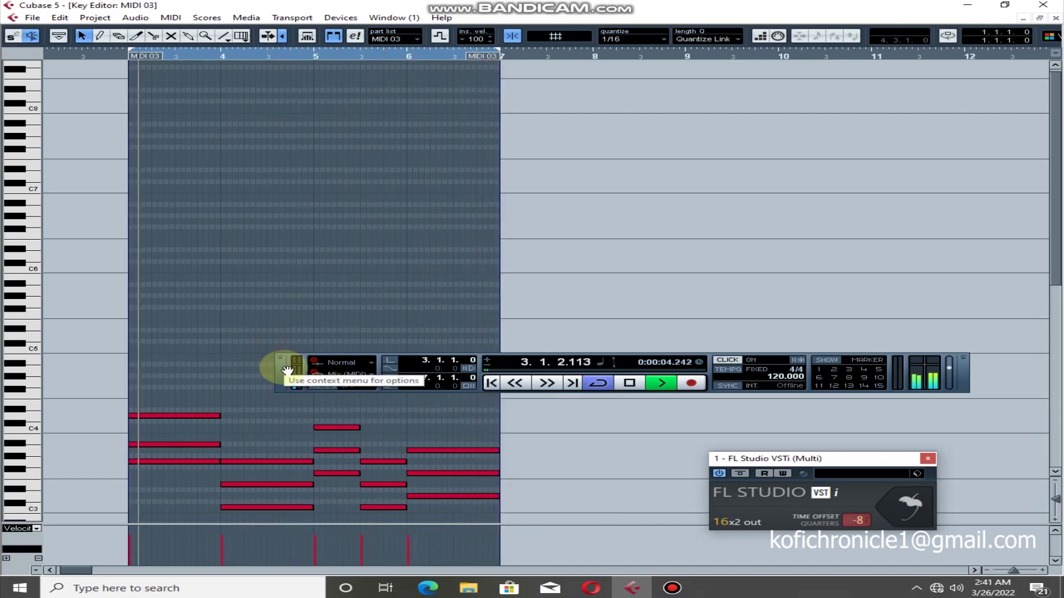
Select all notes, dismiss the MIDI functions list, and close the Key Editor.
key(ctrl+a)
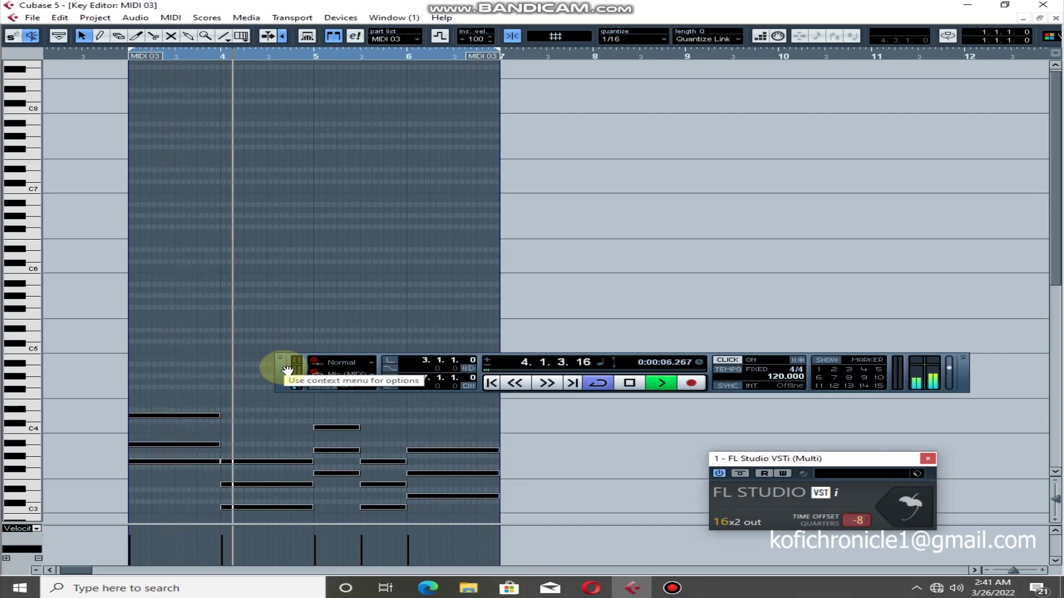
click(166, 17)
mouse_move(308, 246)
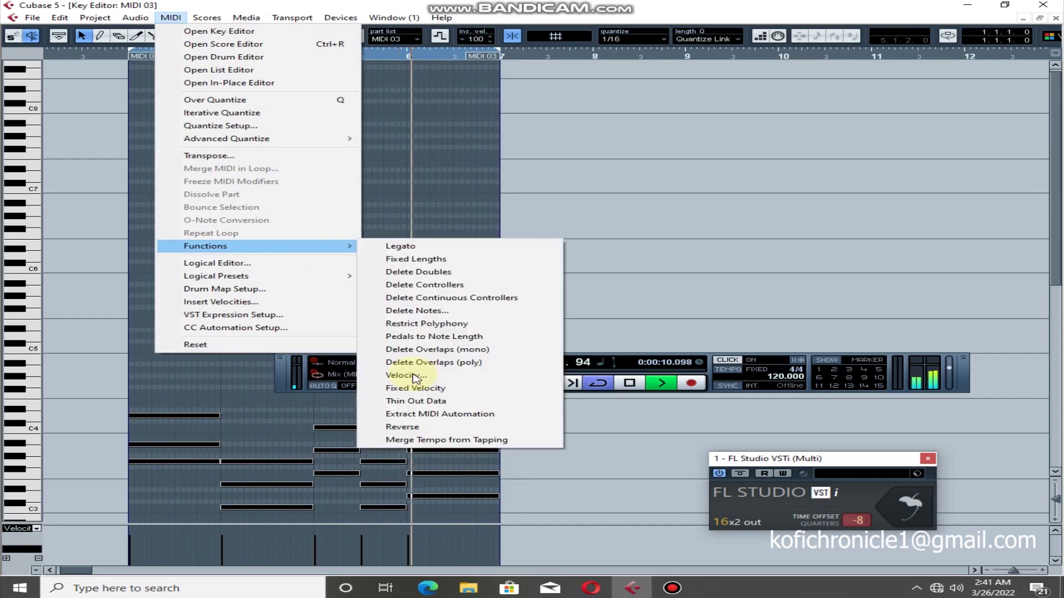
click(900, 76)
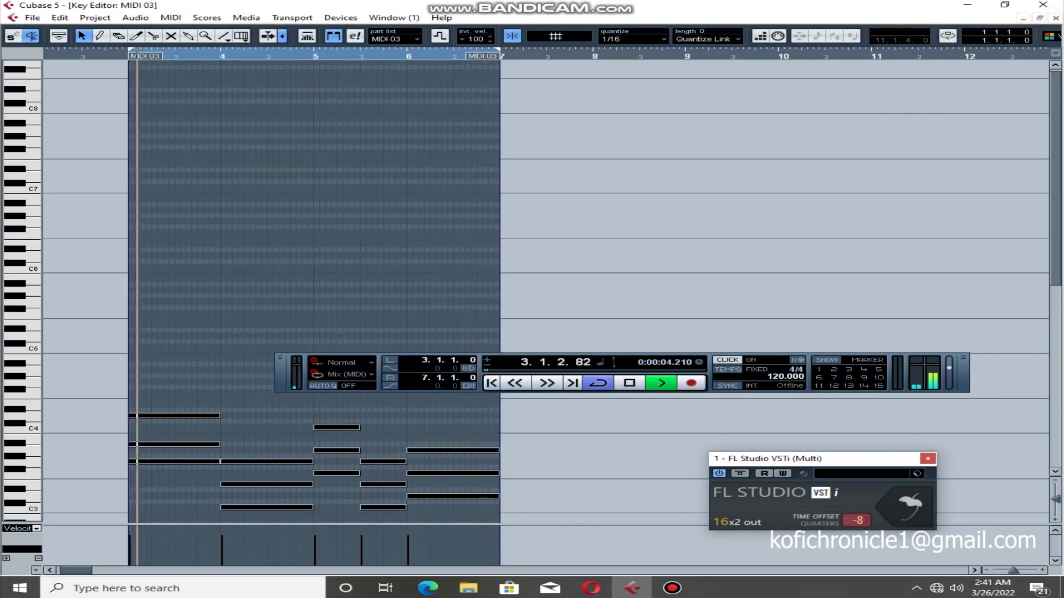
key(Escape)
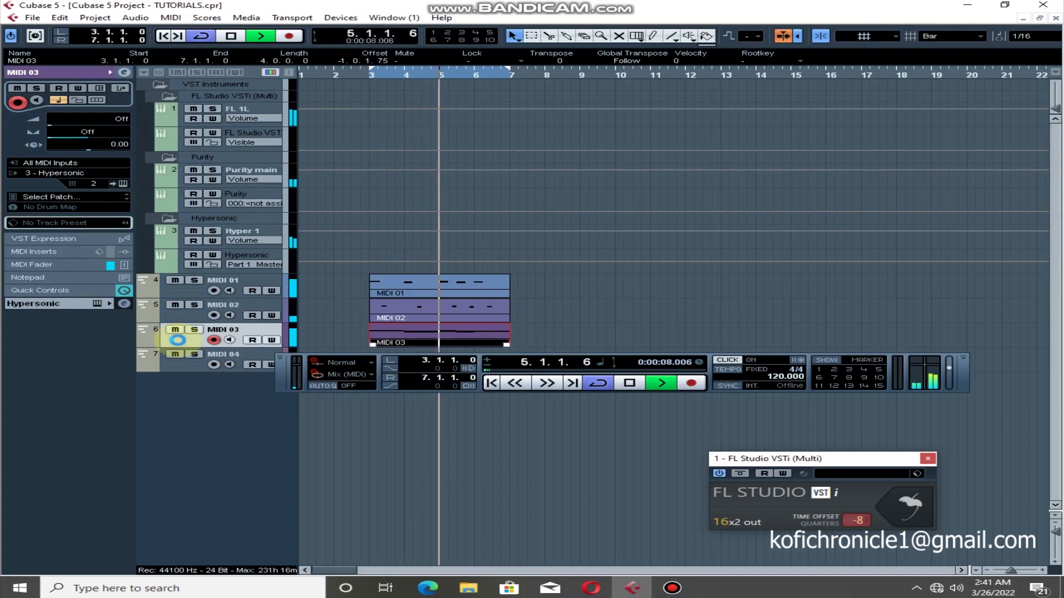
Confirm MIDI 04 routes to Purity and view its Boosta part on channel 10.
click(188, 310)
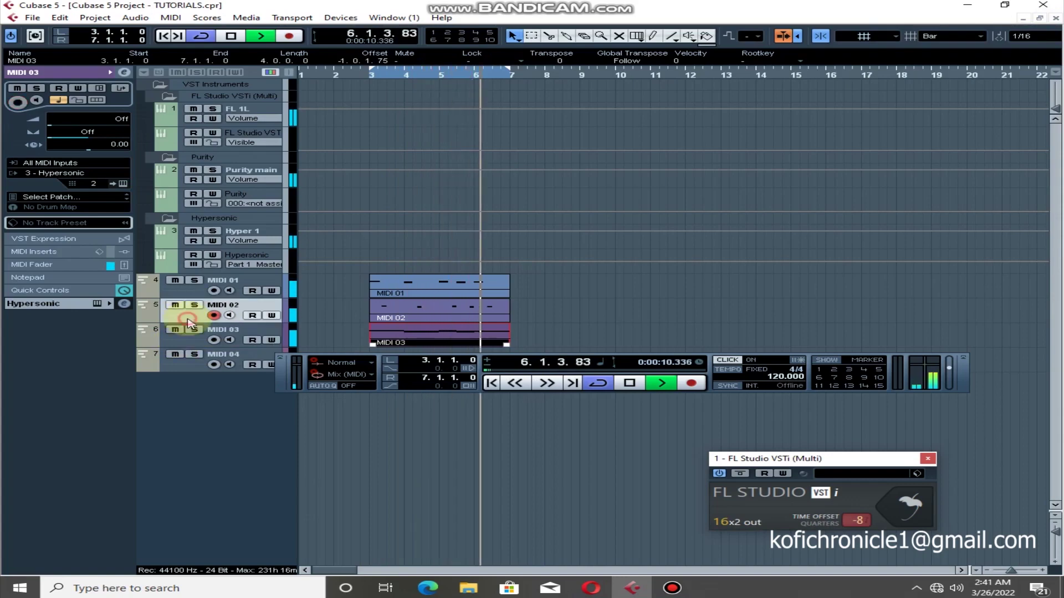
click(172, 370)
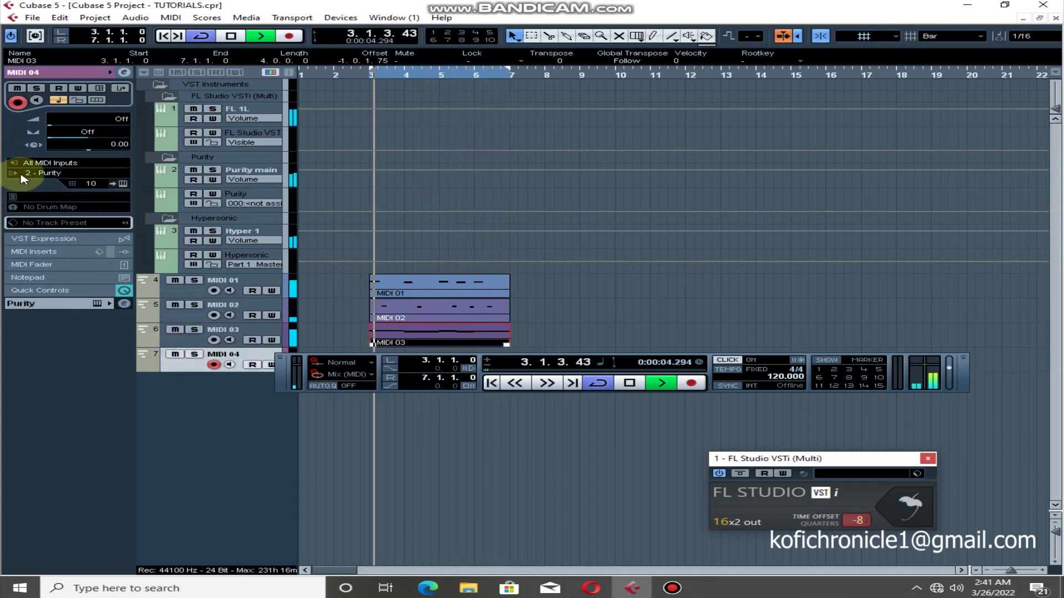
click(40, 178)
click(50, 211)
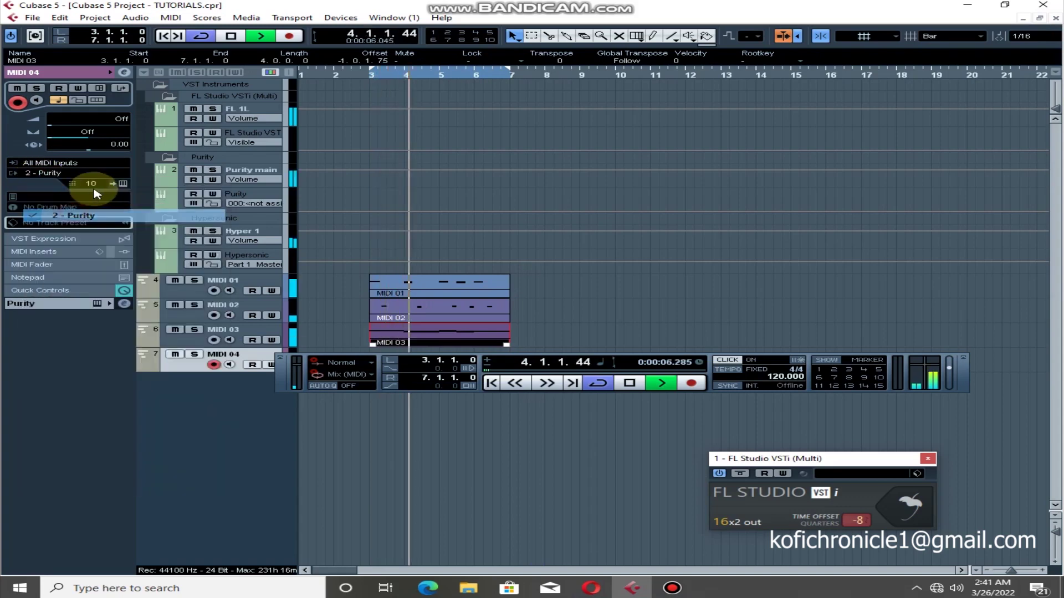
click(122, 184)
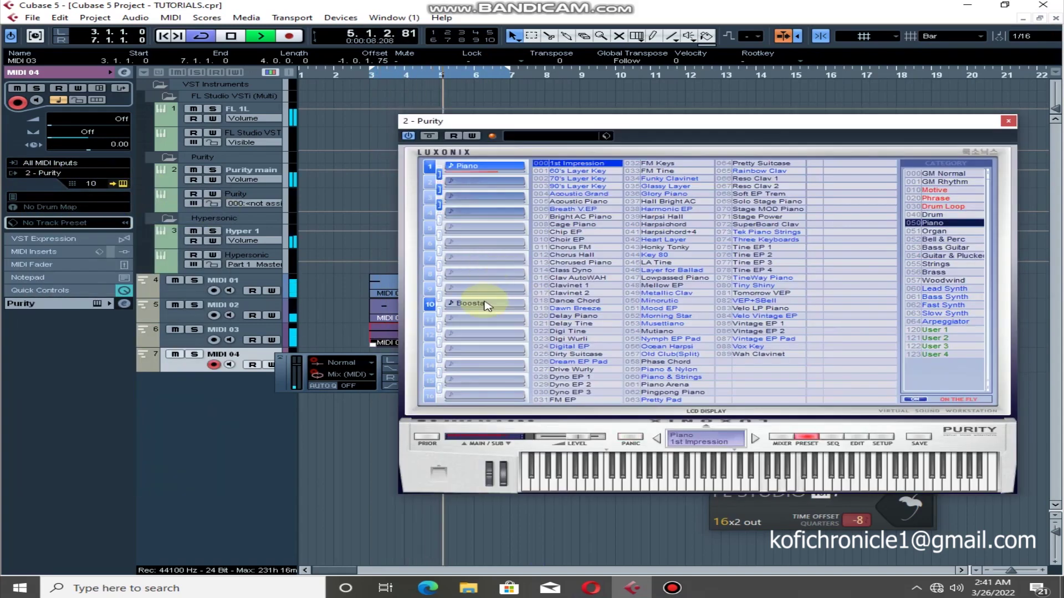
click(486, 304)
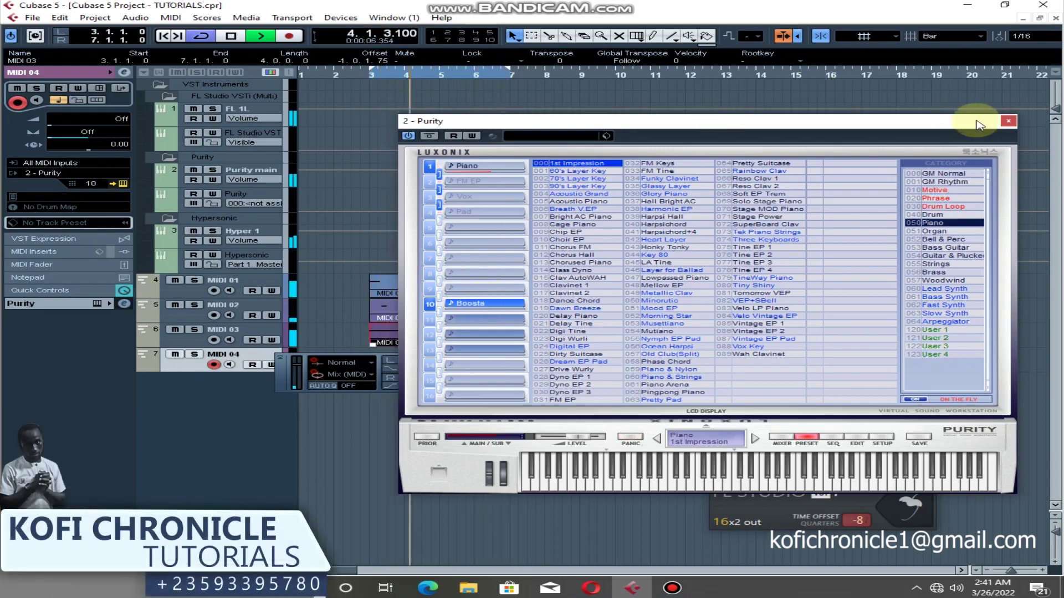
click(1008, 121)
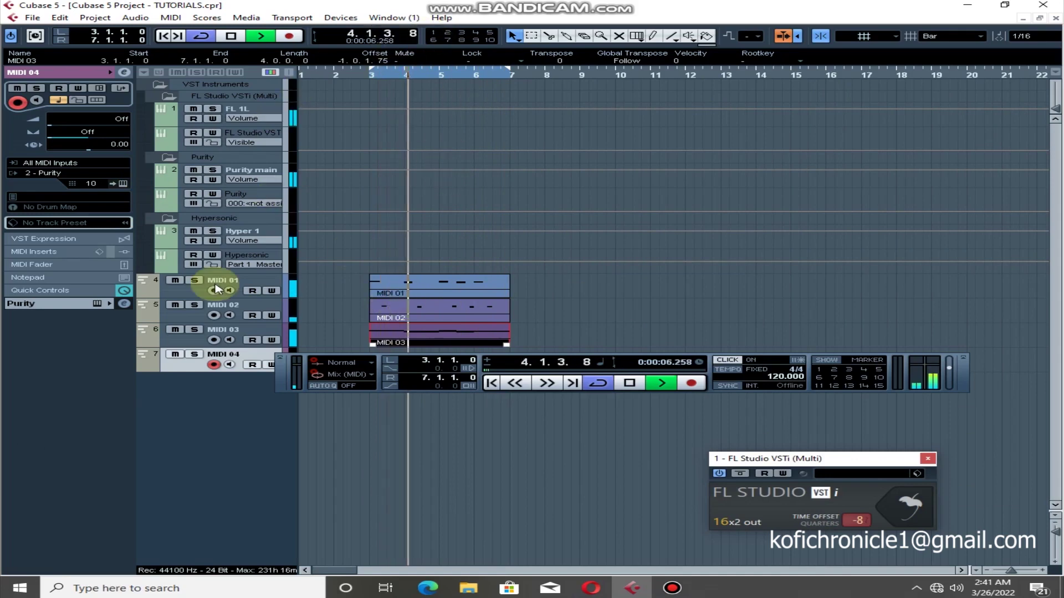
Select the MIDI 01 track and solo it.
click(194, 289)
click(193, 283)
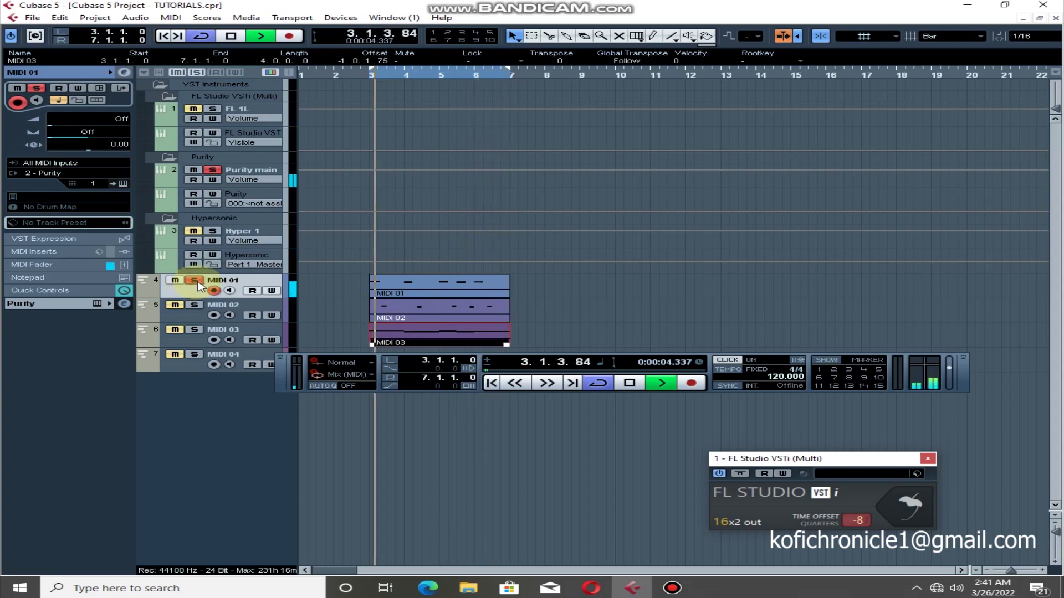
click(342, 18)
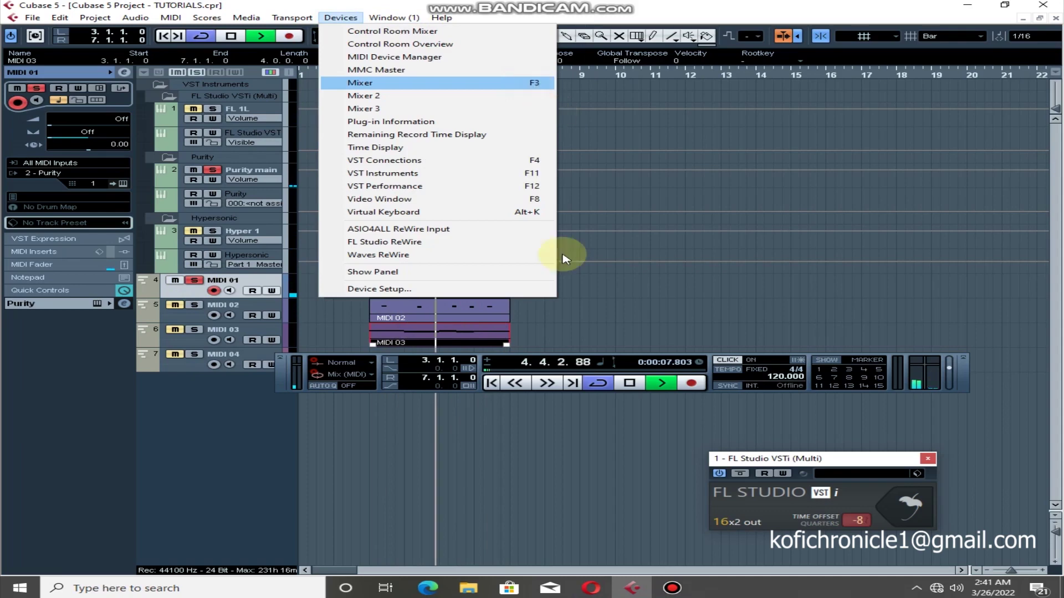
In the Mixer, load the Basic Piano preset into the Purity main channel's Equalizers.
key(Return)
drag(285, 369, 341, 441)
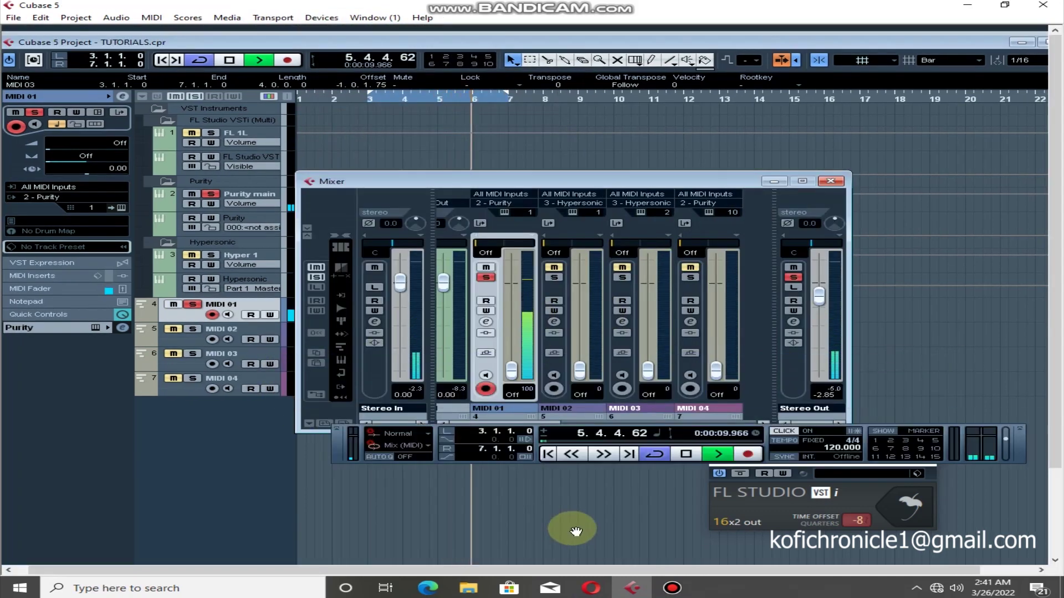
drag(576, 531, 577, 532)
drag(596, 430, 485, 425)
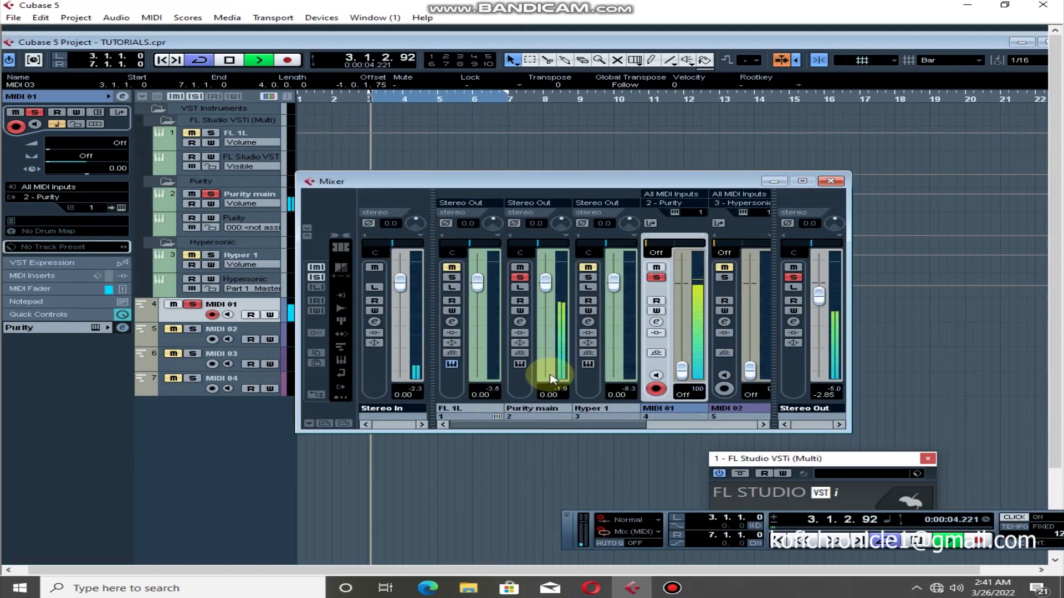
click(520, 322)
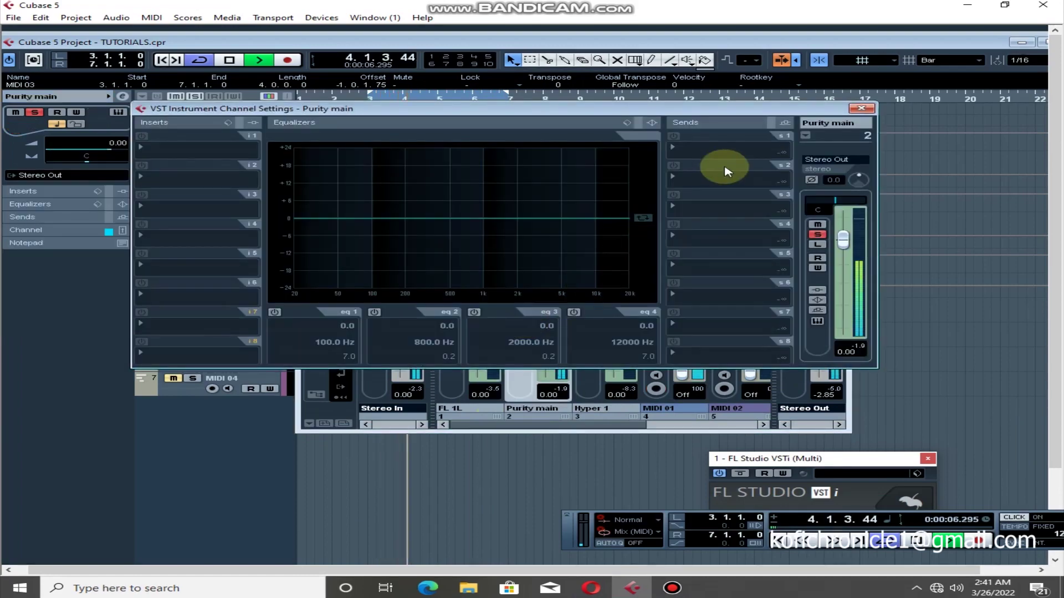
click(626, 123)
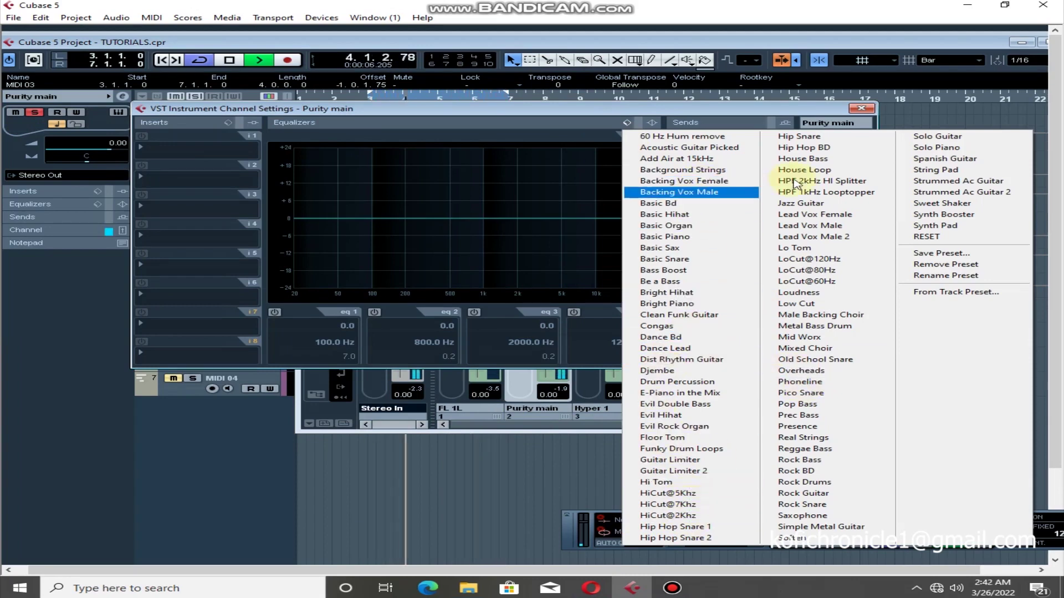
click(669, 238)
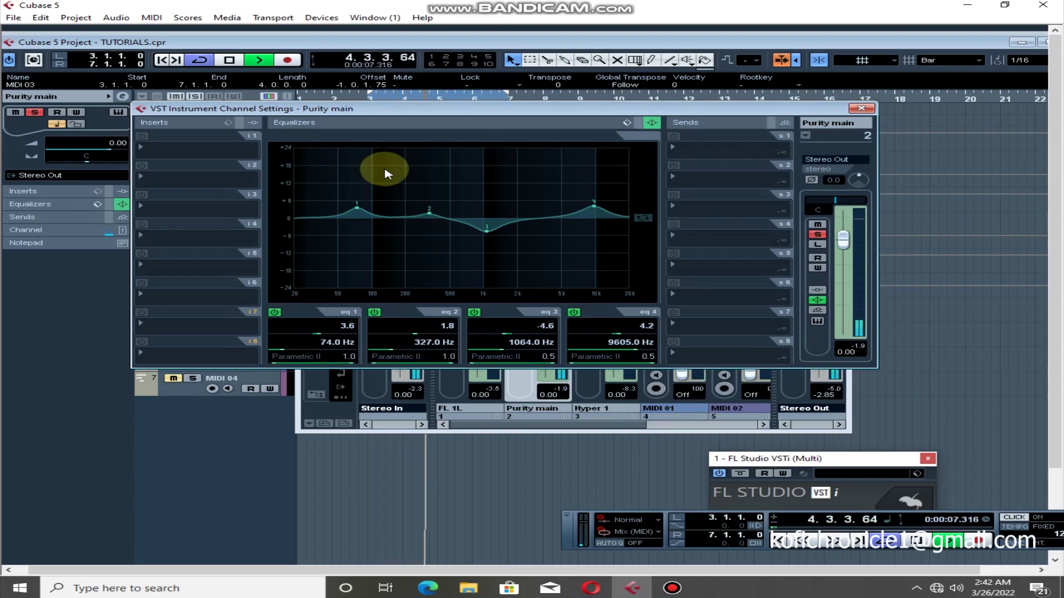
click(180, 150)
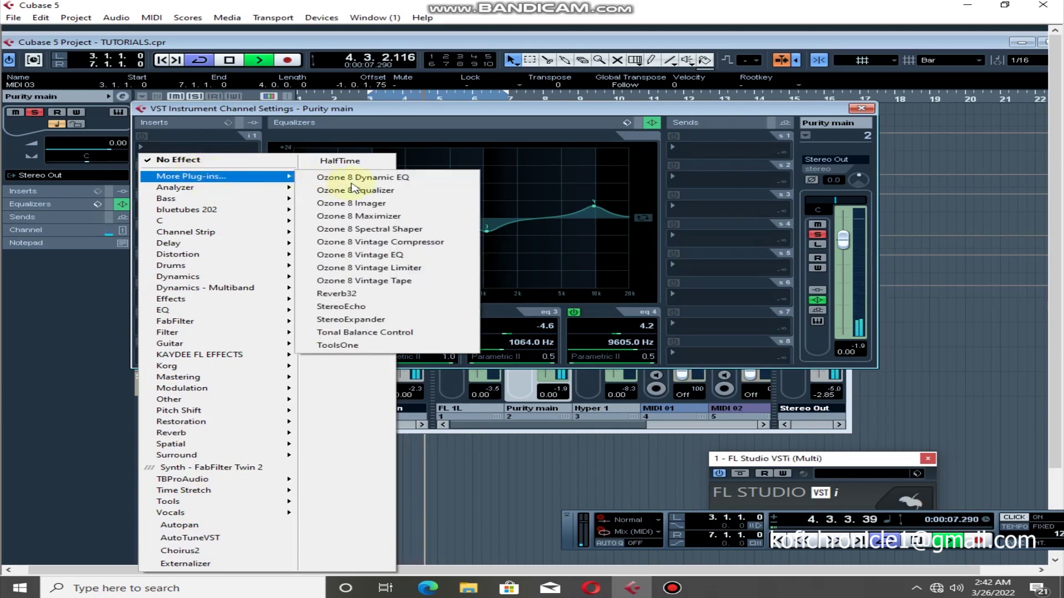
Insert Reverb32 with the Small Box preset on Purity main slot 1, adjusting its Mix.
click(332, 292)
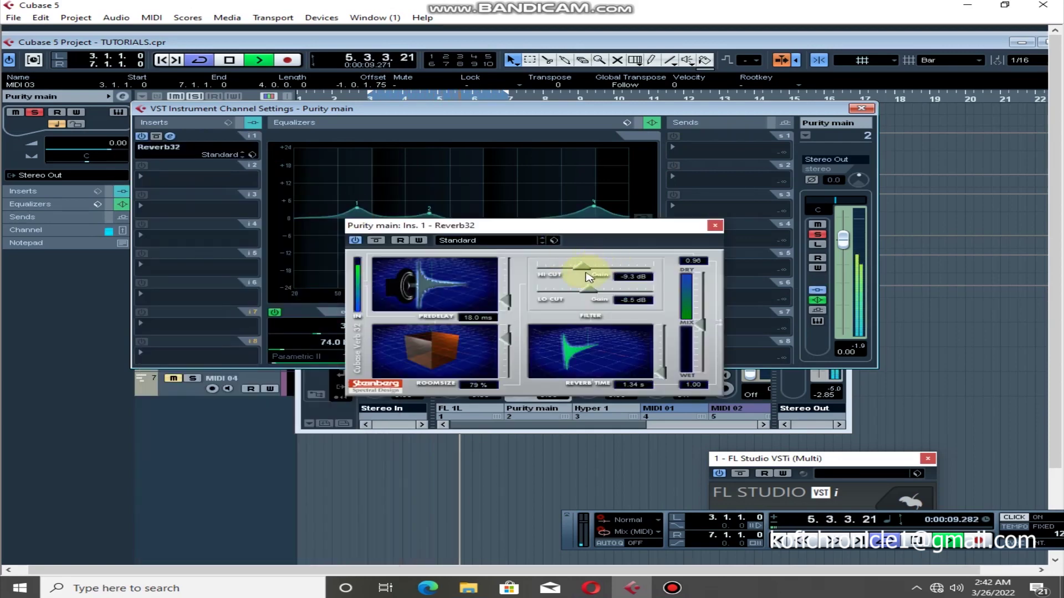
click(472, 242)
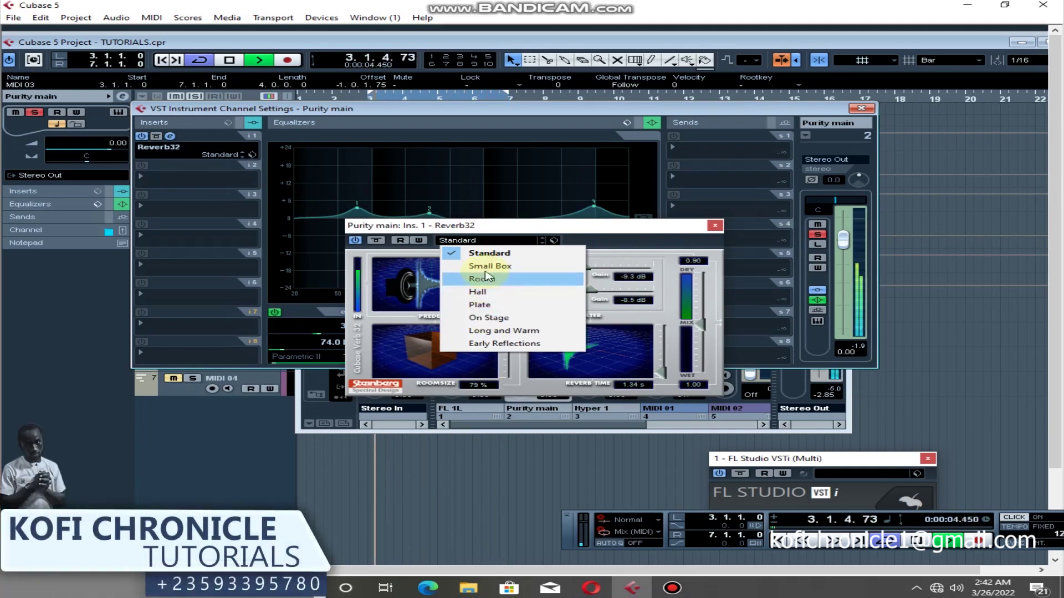
key(Return)
drag(699, 324, 701, 307)
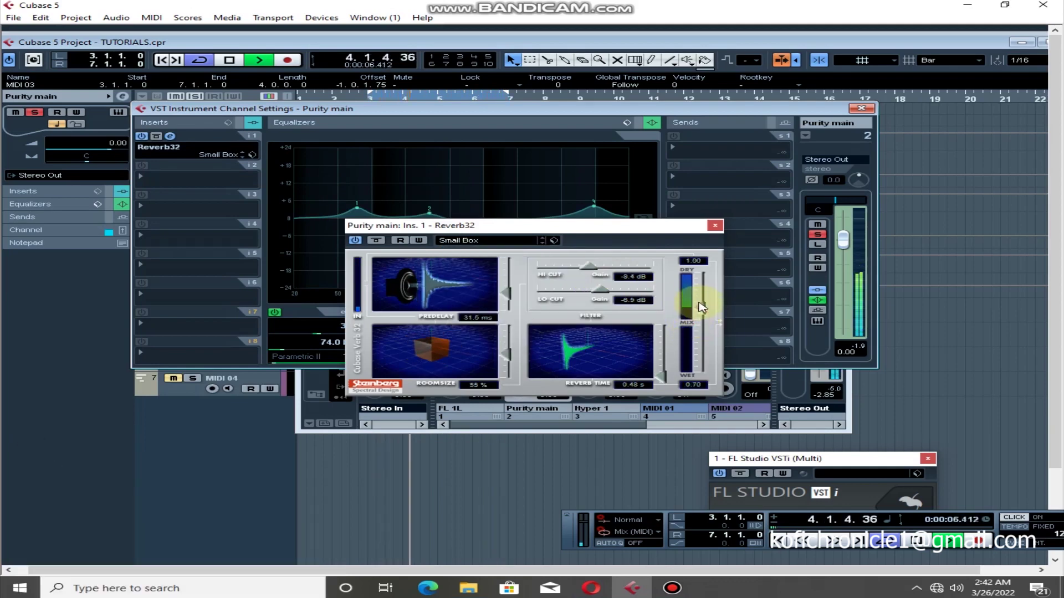
click(716, 225)
click(862, 108)
Close the Mixer, select MIDI 03 and MIDI 02, and deactivate all solos.
click(831, 181)
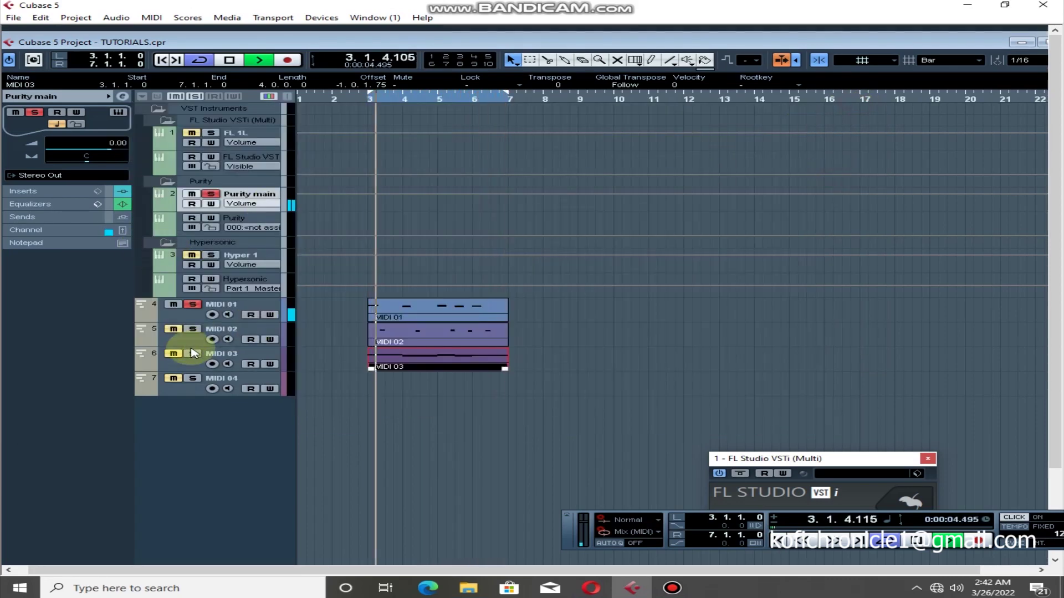
click(191, 357)
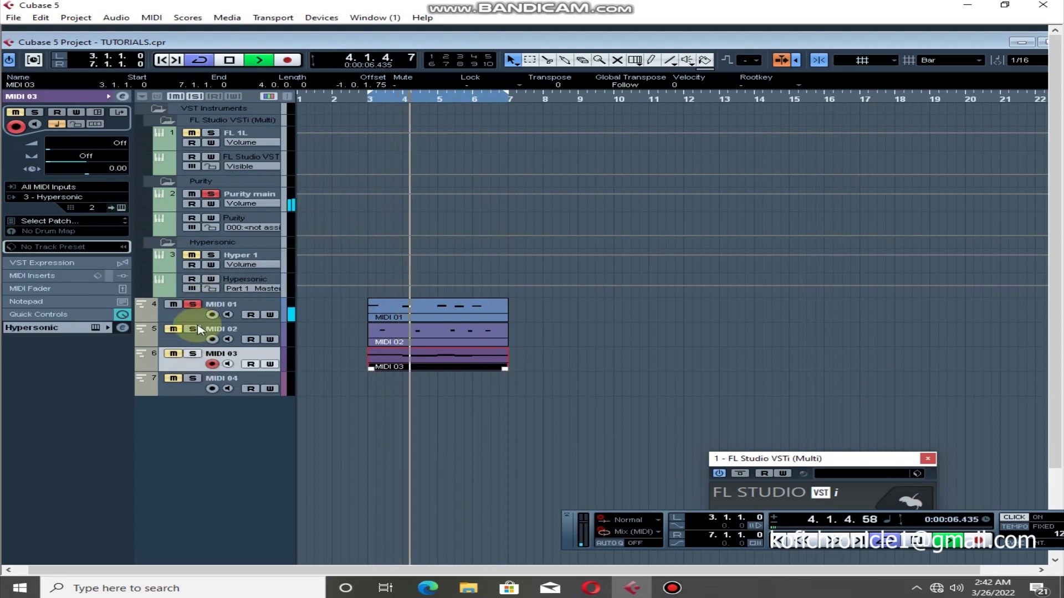
click(186, 340)
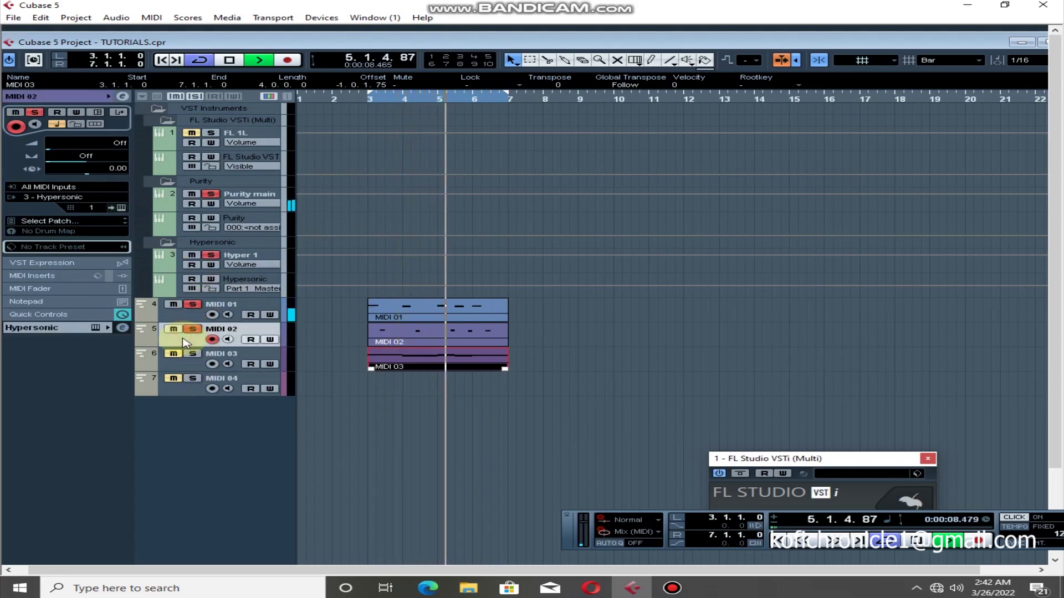
click(195, 96)
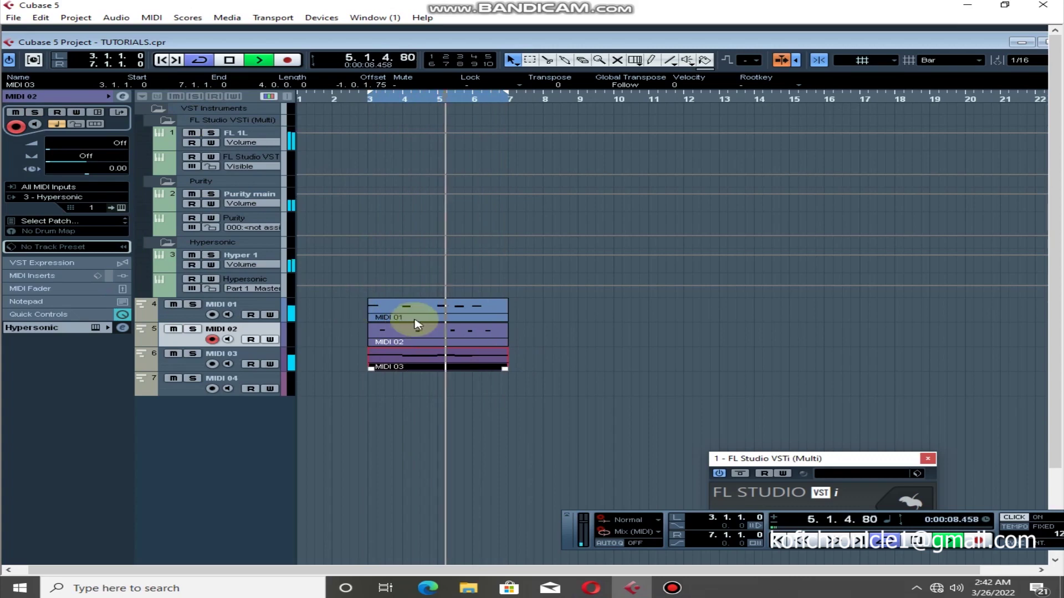
Open the Mixer and pull the Purity main and Hyper 1 faders down to -4.45 dB.
click(325, 18)
click(340, 83)
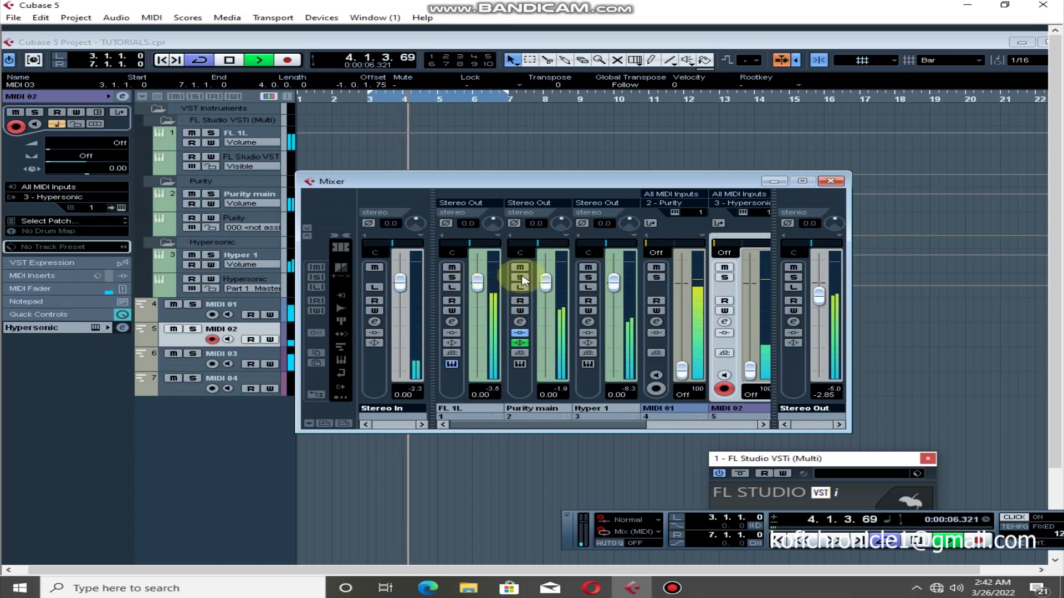
drag(545, 284, 547, 292)
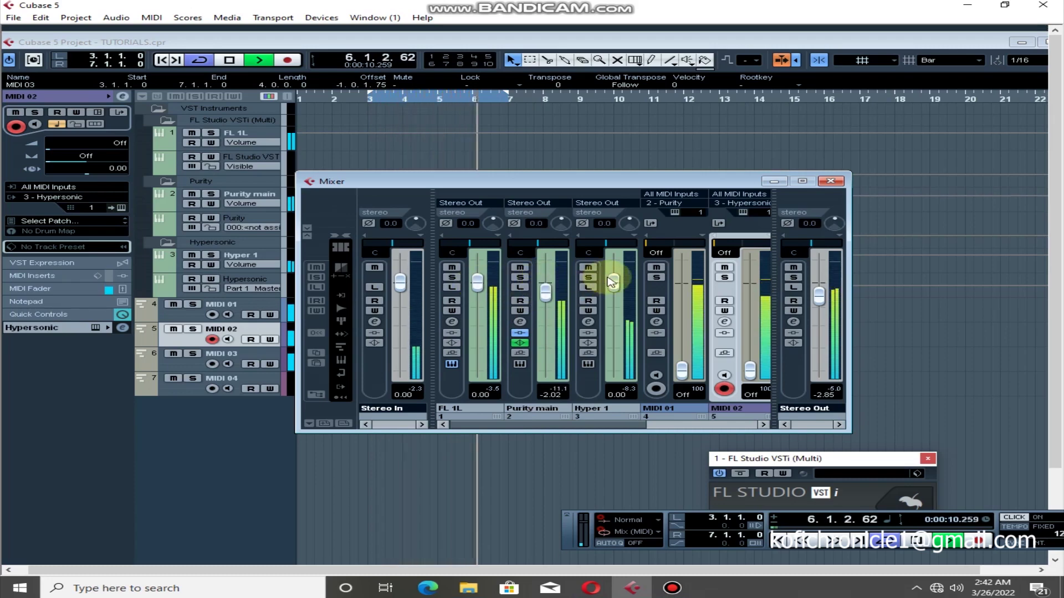
drag(617, 288, 614, 300)
drag(545, 291, 546, 301)
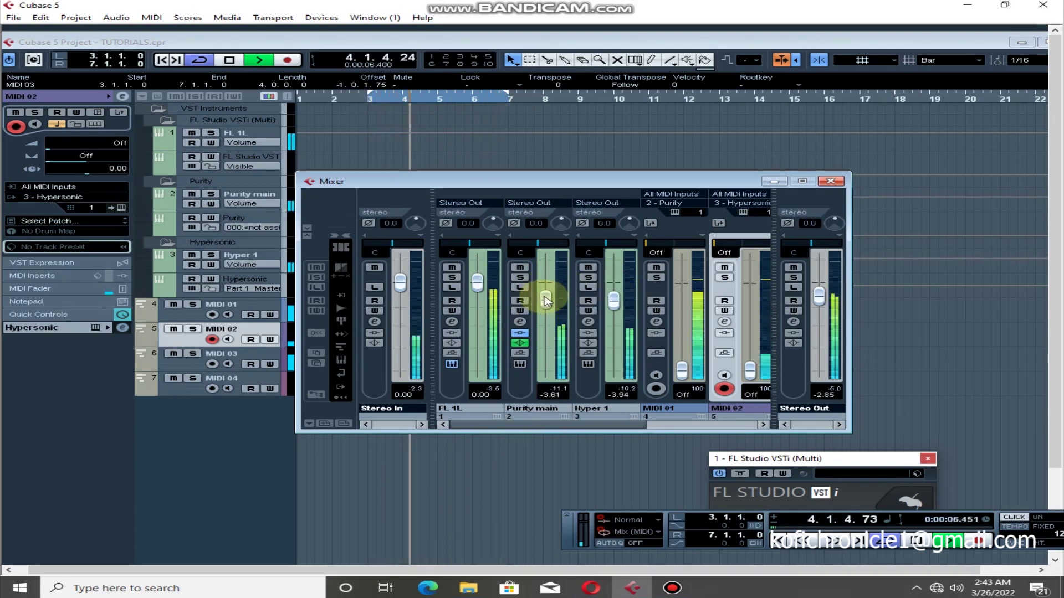
click(615, 304)
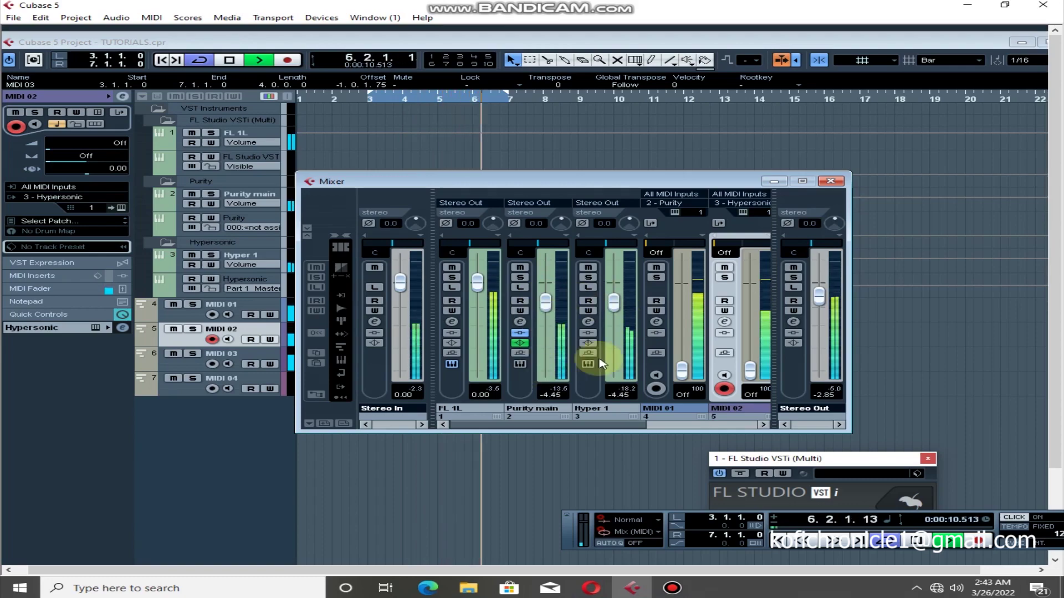
Set the Hypersonic Part 2 strings level to -3.0 dB and close the Mixer.
click(589, 322)
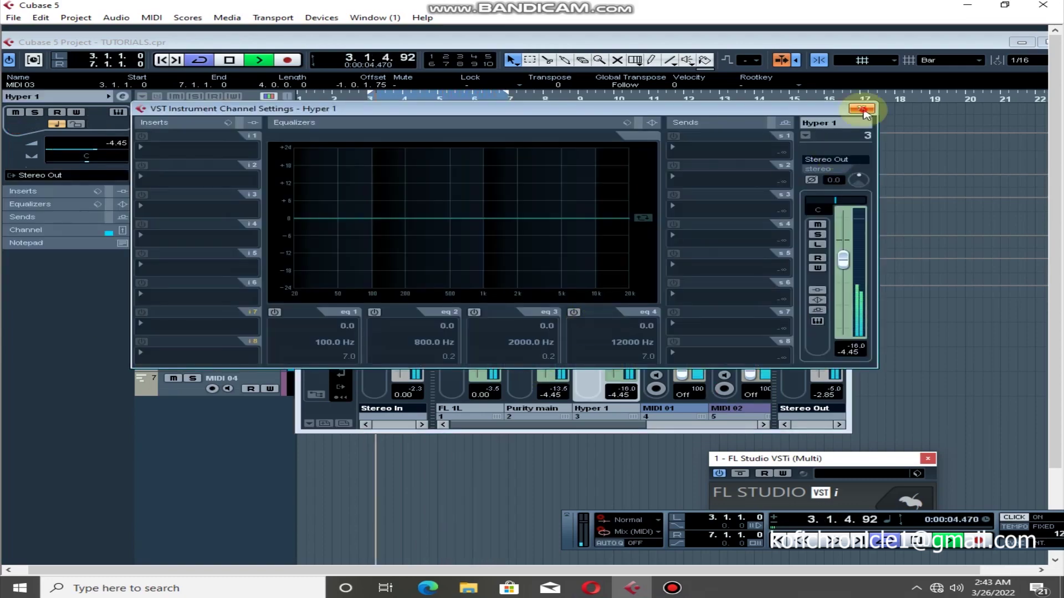
click(861, 108)
click(589, 365)
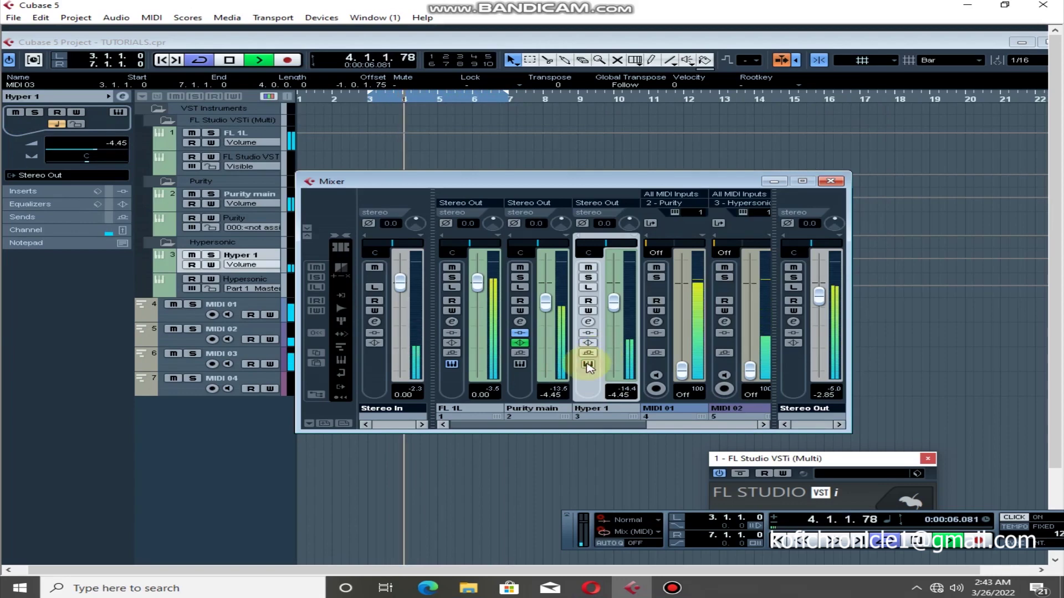
drag(579, 131, 571, 132)
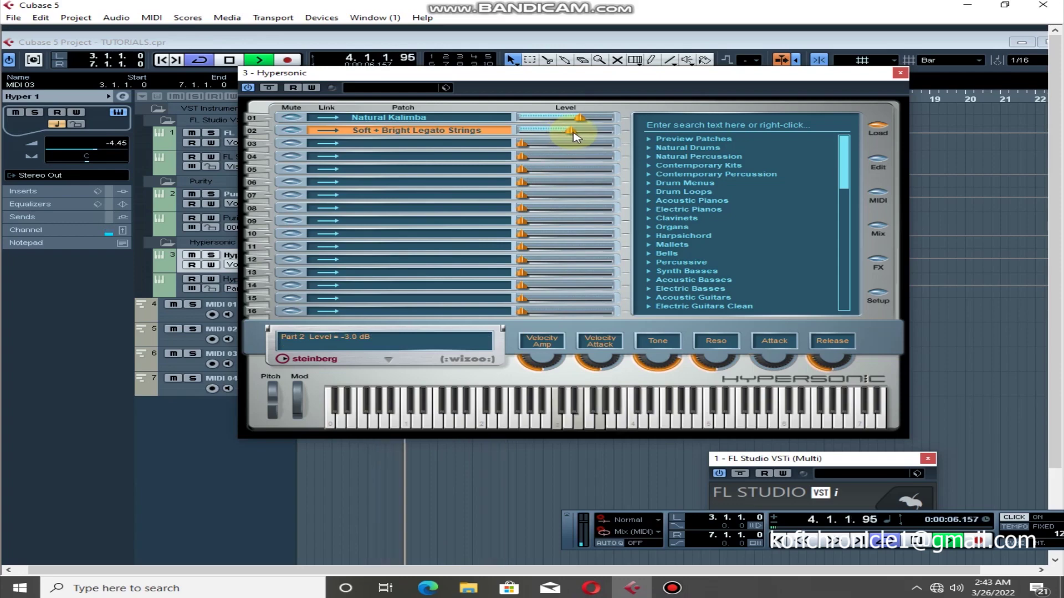
click(900, 73)
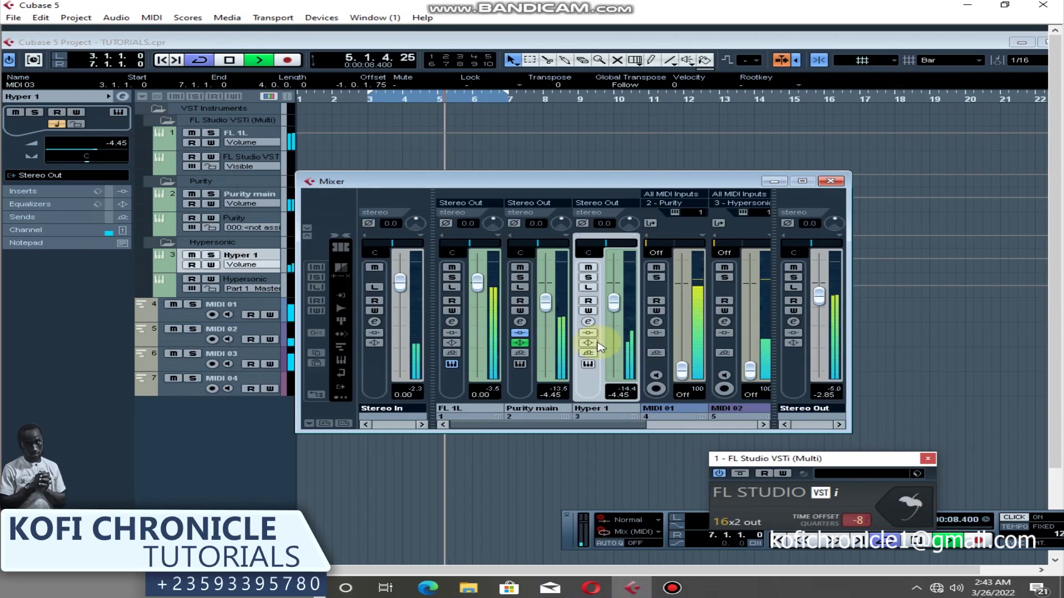
click(830, 181)
Add an FX channel track running the MultibandCompressor effect.
right_click(218, 439)
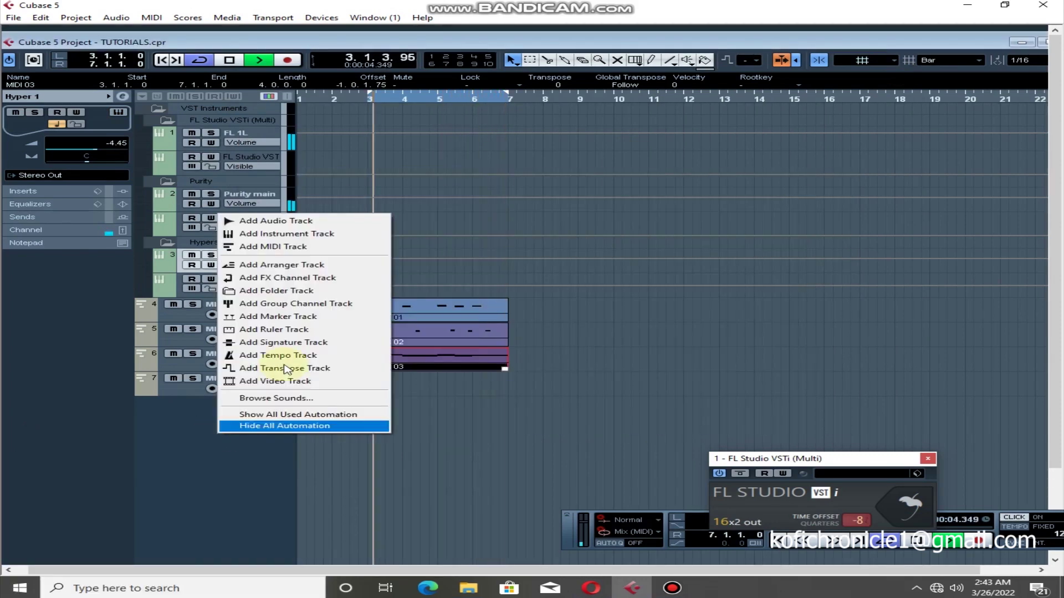
click(272, 287)
click(473, 304)
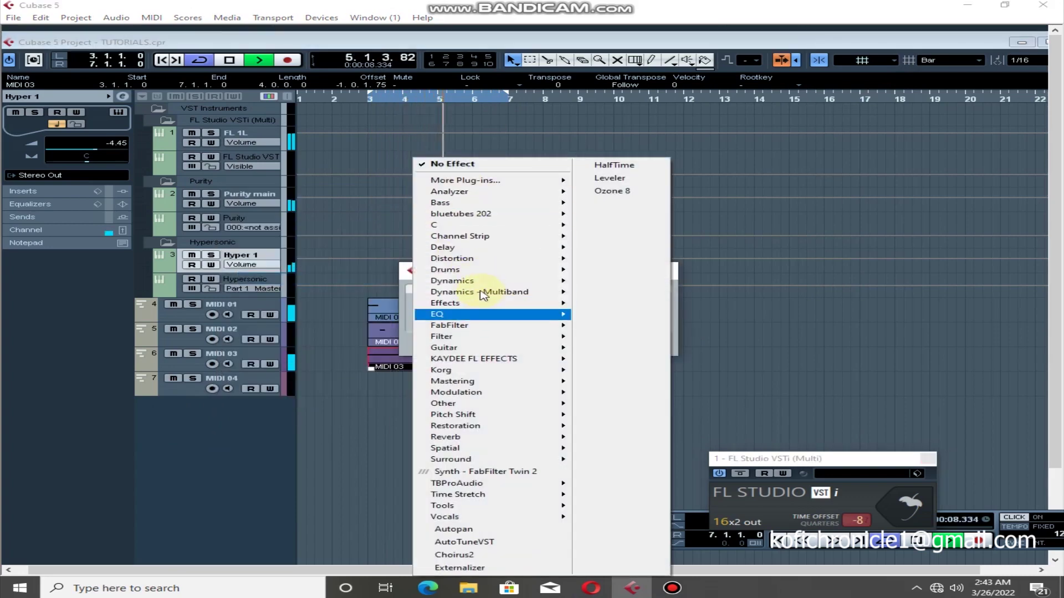
mouse_move(482, 292)
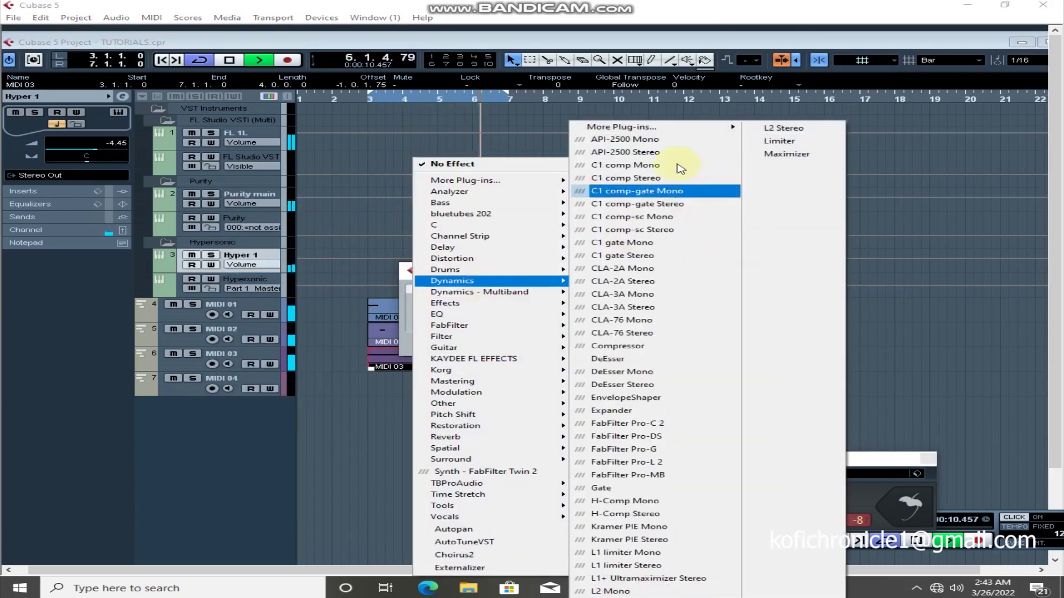
mouse_move(654, 127)
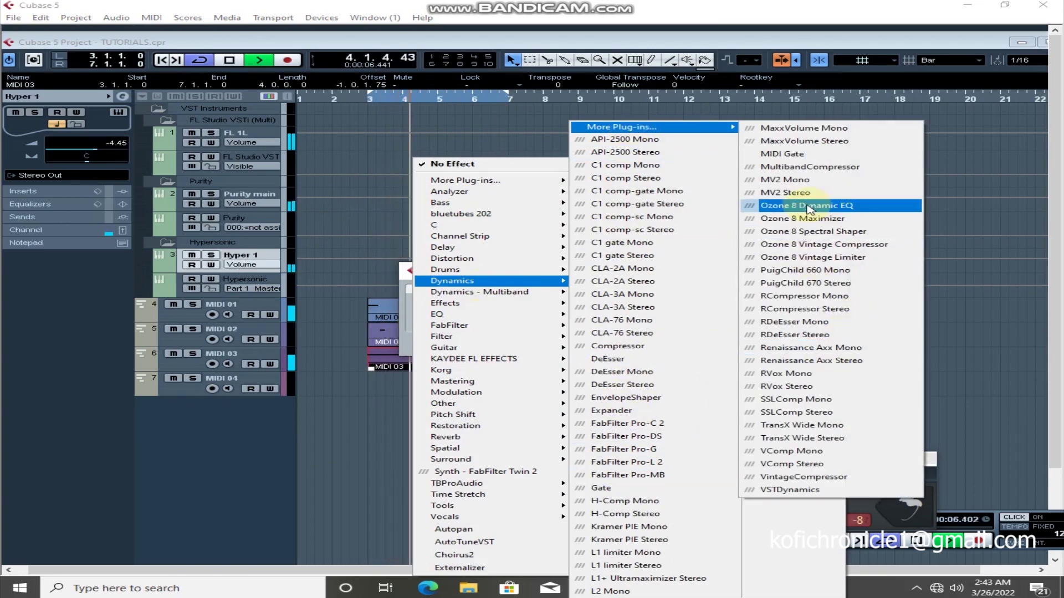
click(809, 167)
click(571, 345)
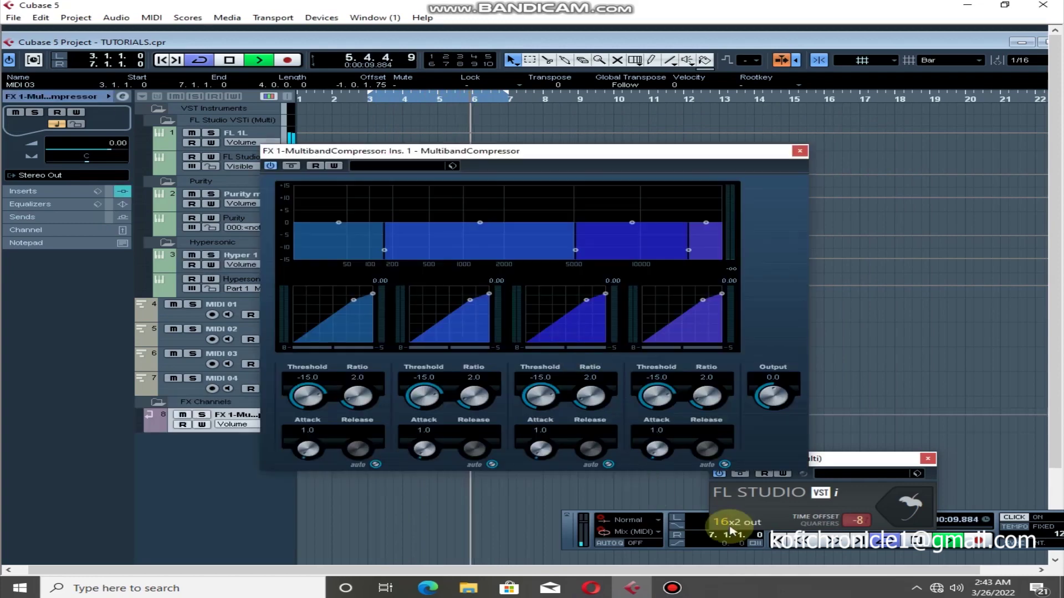
Load the compressor's Bright Piano preset, close the plugin, and reopen the Mixer.
click(679, 590)
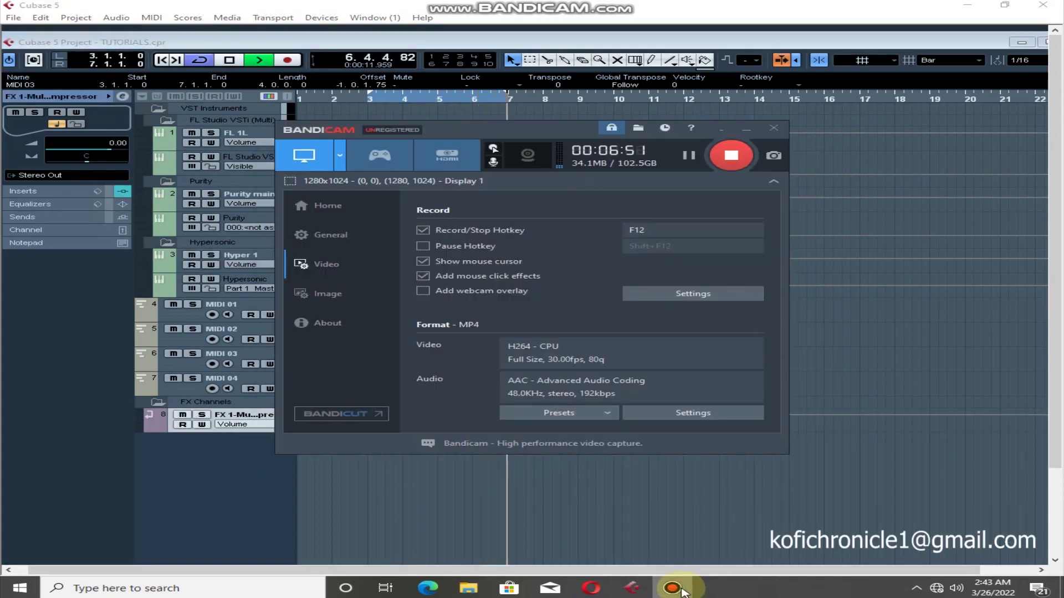
click(743, 527)
click(410, 169)
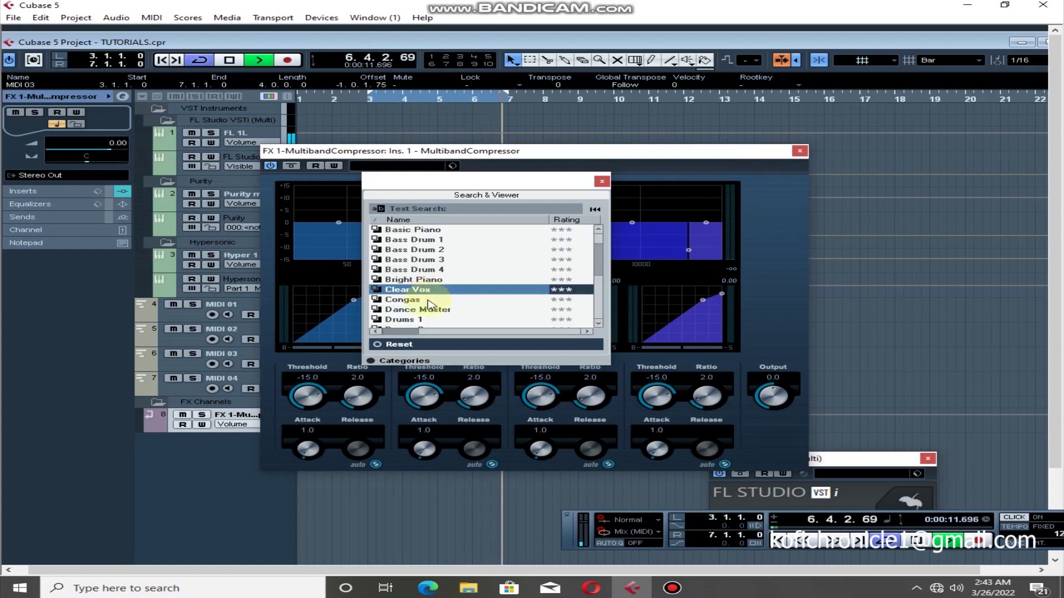
double_click(407, 280)
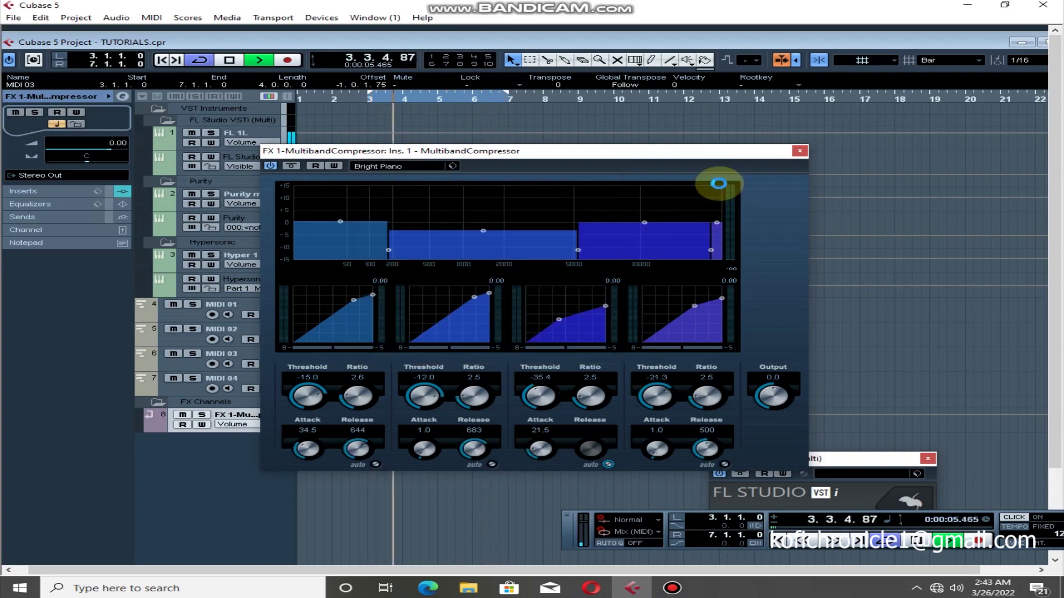
click(801, 158)
click(321, 17)
click(529, 84)
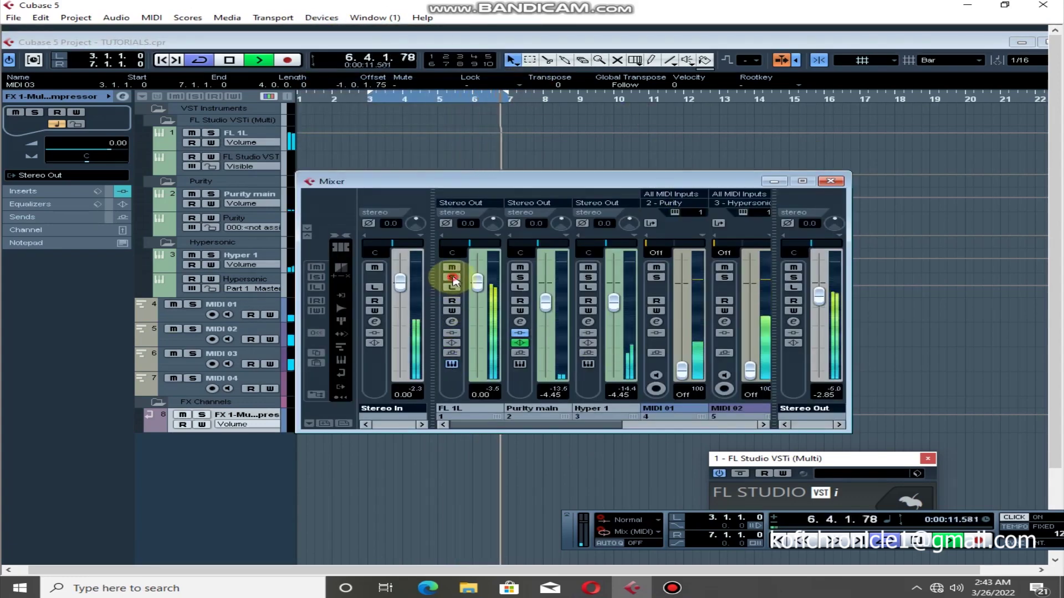
Route FL 1L's Send 1 to the FX 1 compressor channel at about -9.84 dB.
click(452, 278)
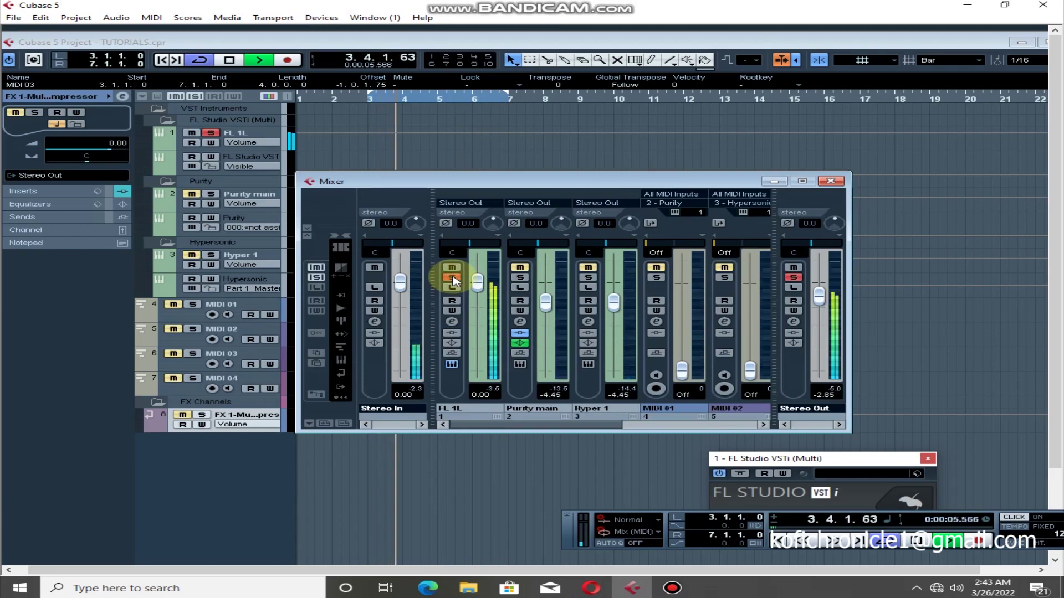
click(452, 322)
click(674, 146)
click(721, 178)
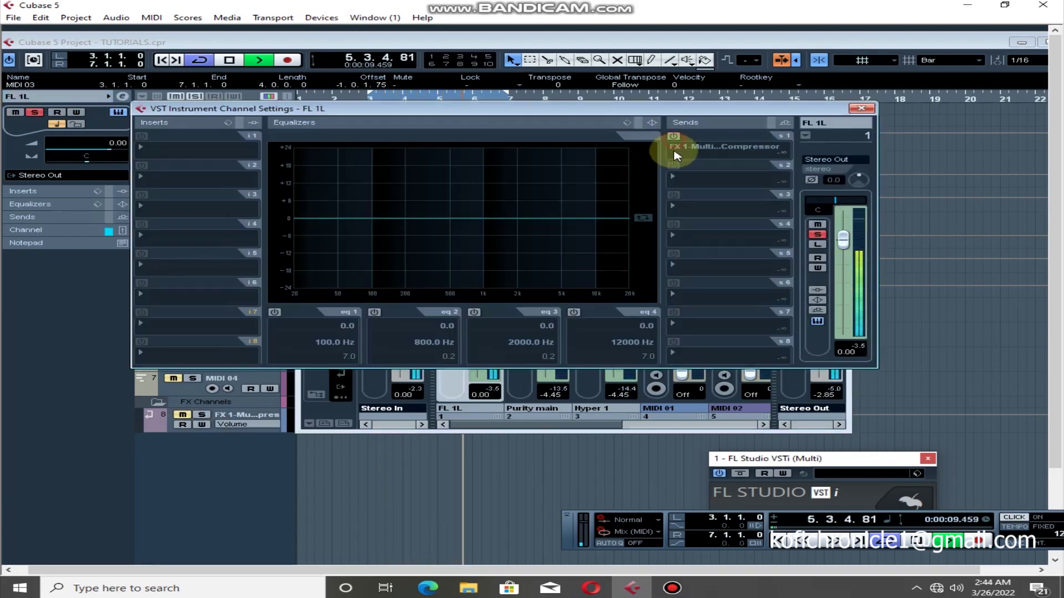
drag(697, 163, 711, 162)
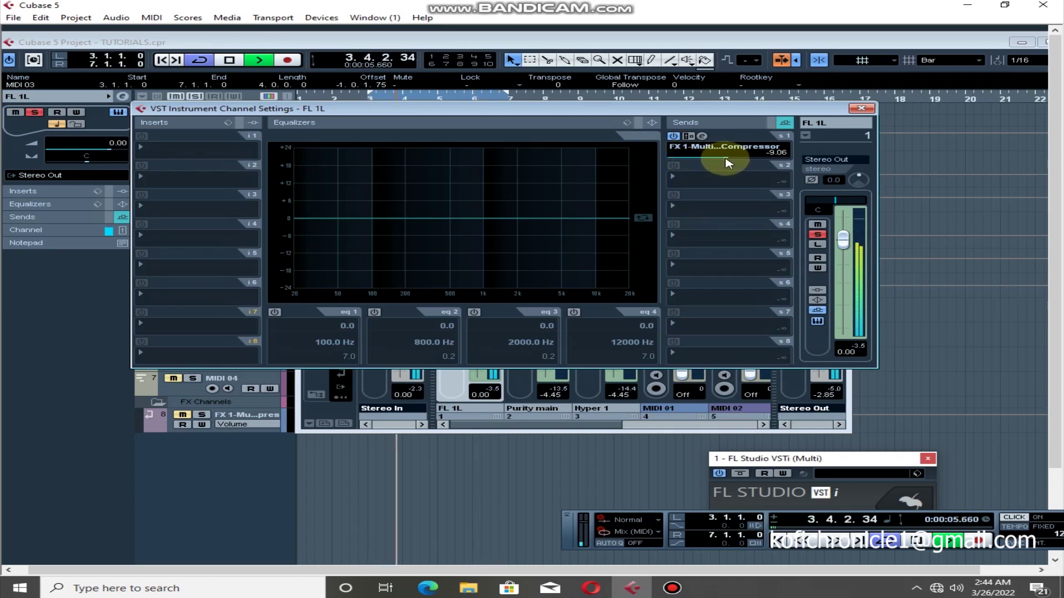
click(817, 235)
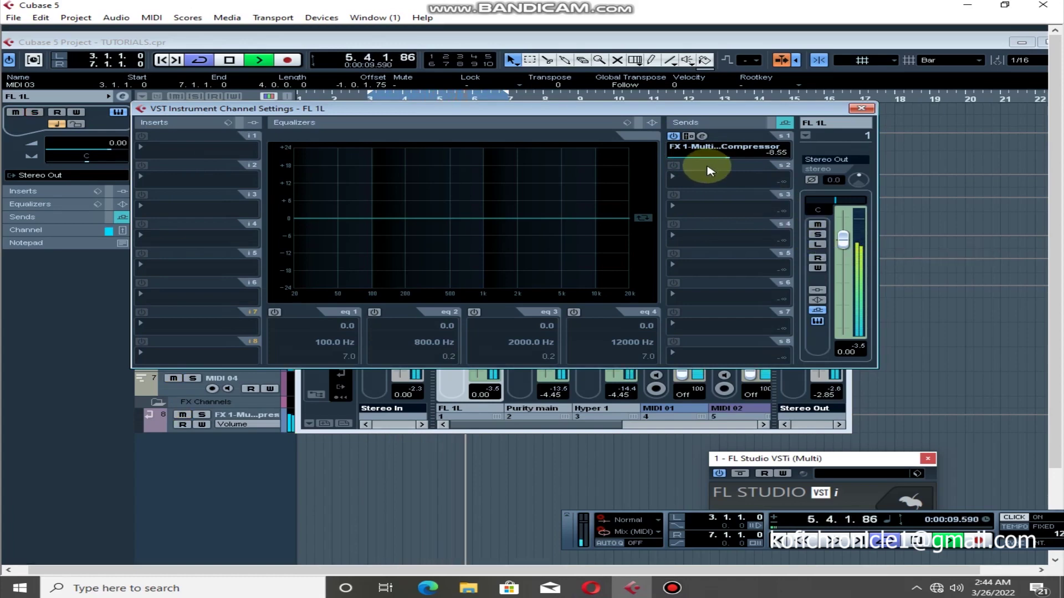
drag(727, 161, 726, 162)
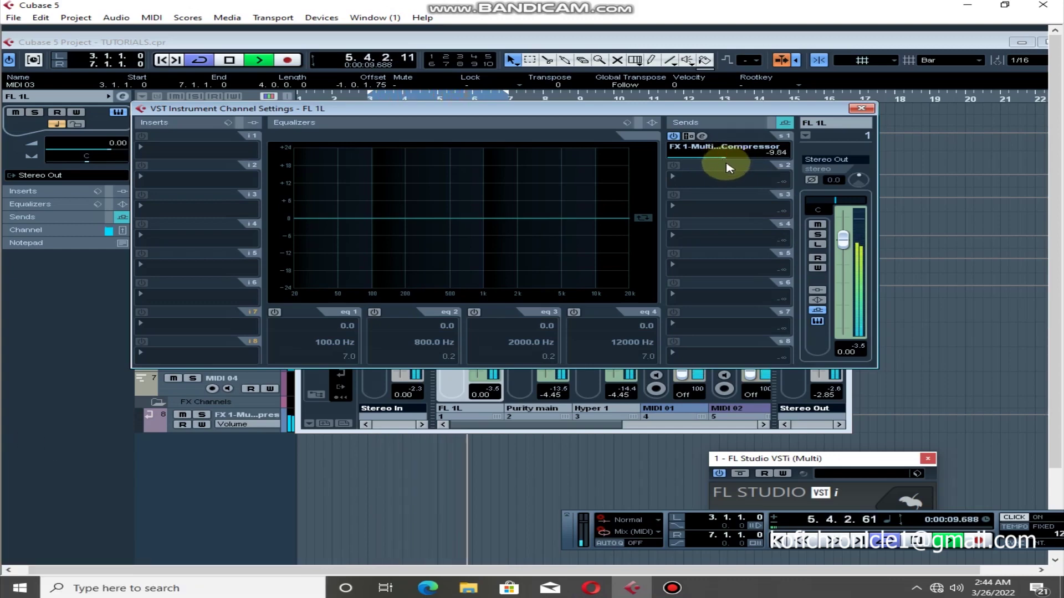
Load RBass Stereo into FL 1L's Insert 1, keeping the Renaissance Bass Full reset preset.
click(179, 154)
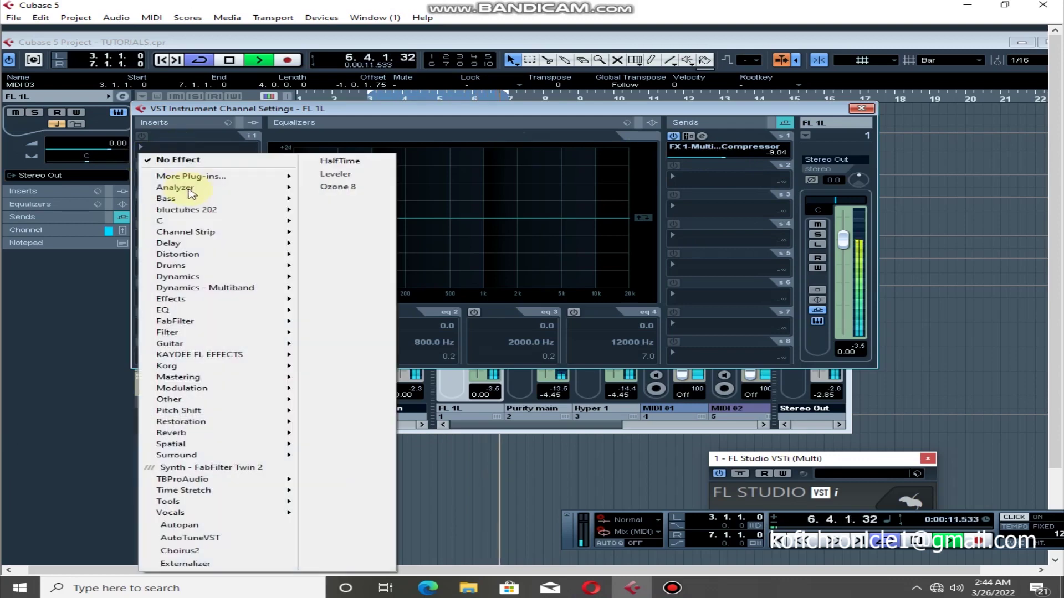
mouse_move(191, 199)
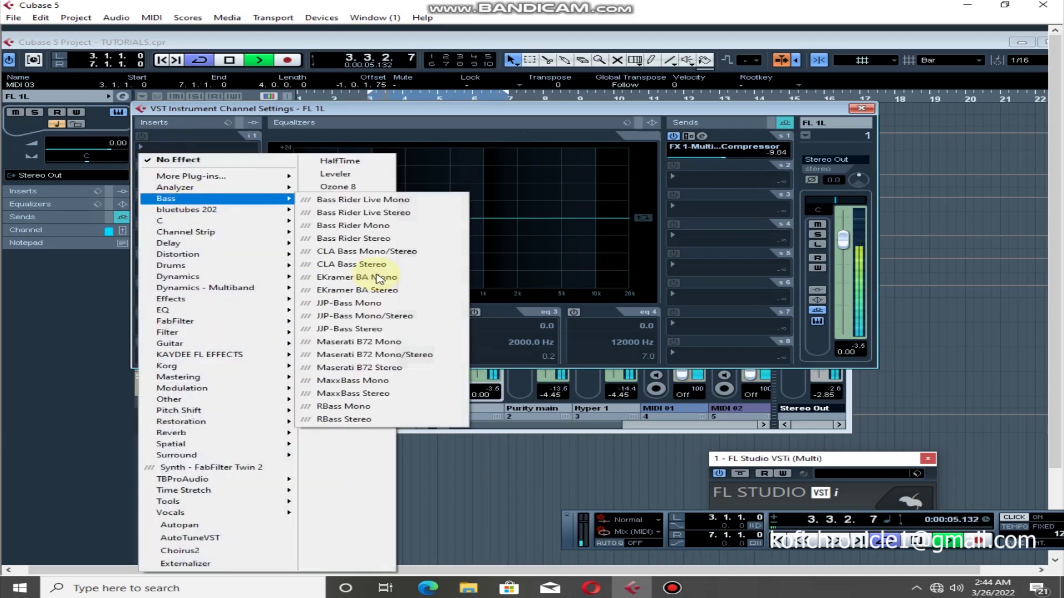
click(344, 419)
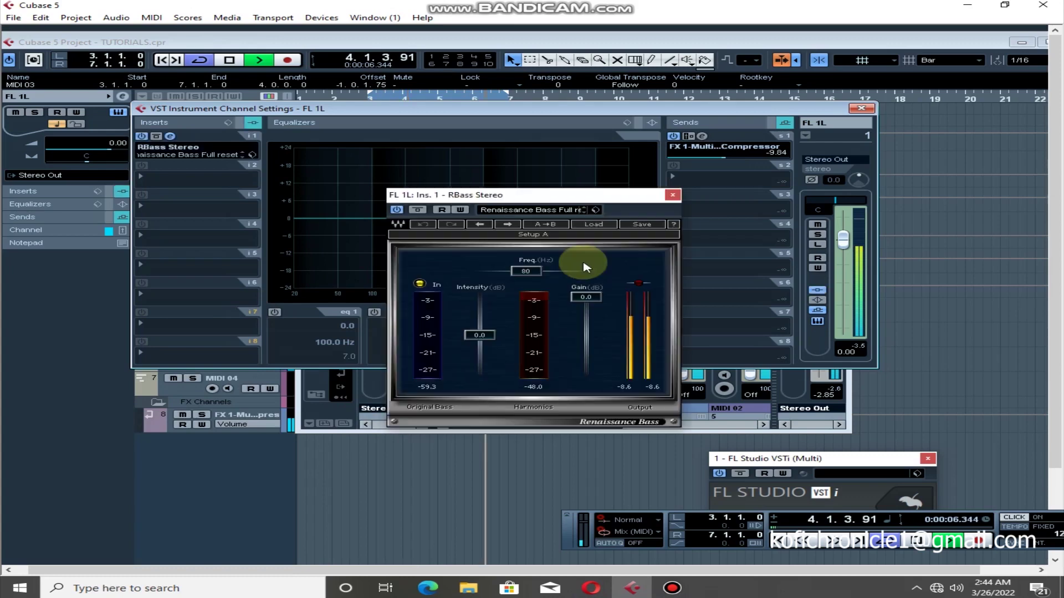
click(503, 210)
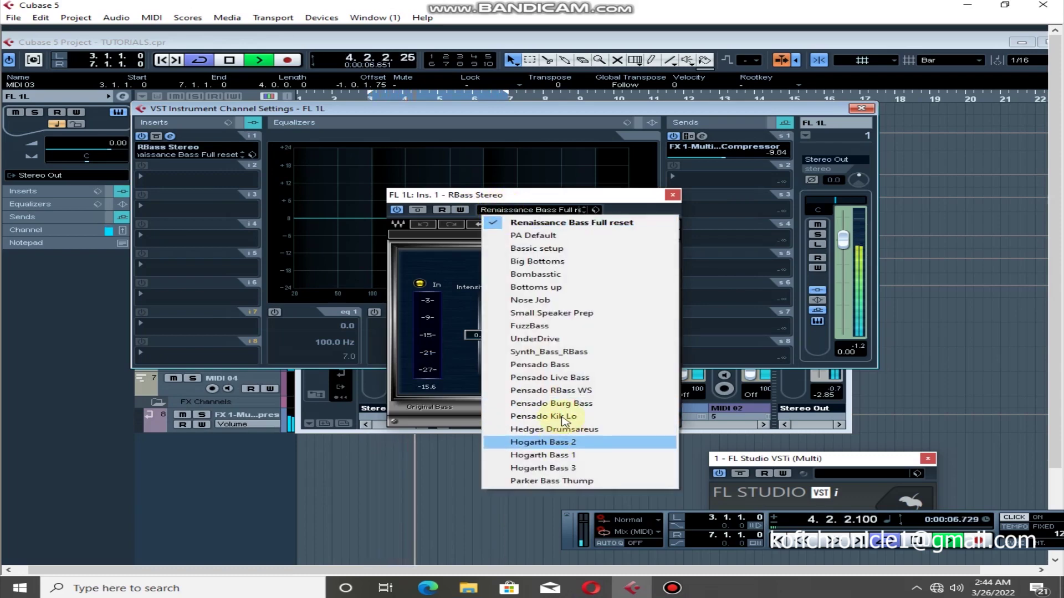
click(672, 196)
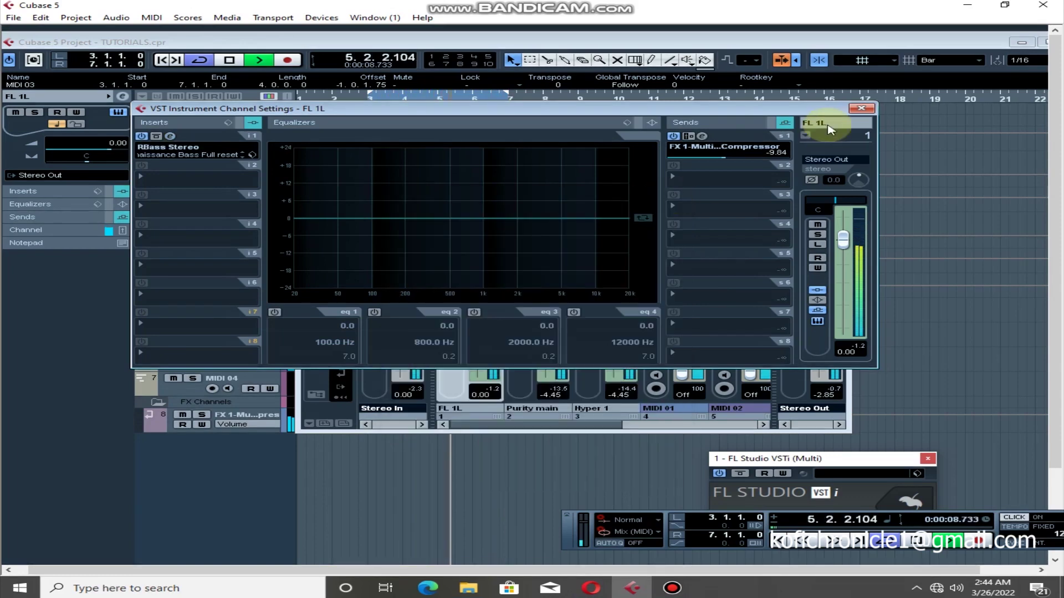
key(F3)
Close FL 1L's settings and raise the Purity main fader to -2.02 dB and Hyper 1 to -2.15 dB.
click(520, 317)
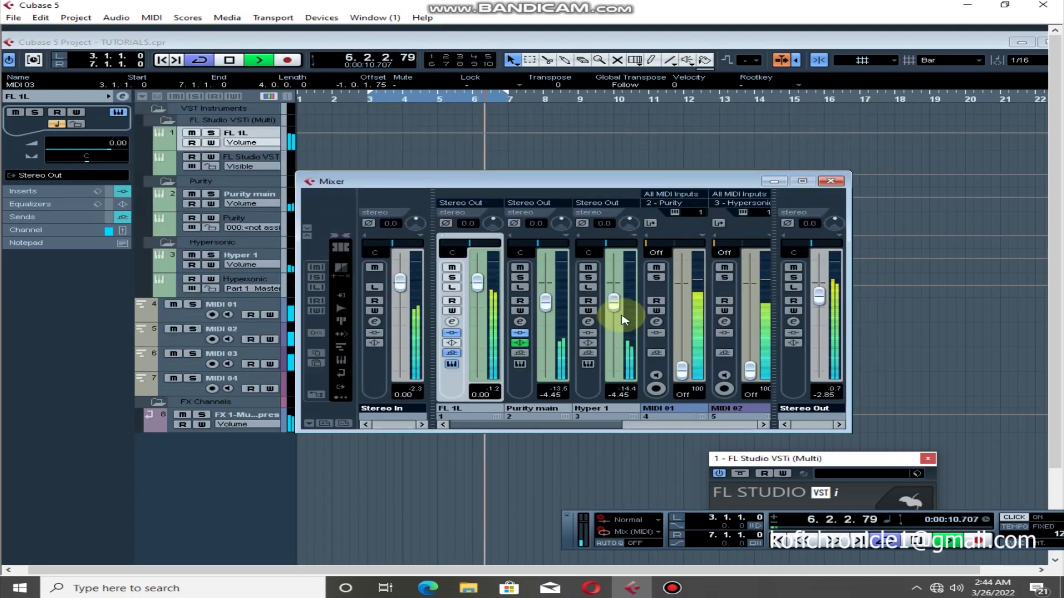
scroll(548, 303, up, 2)
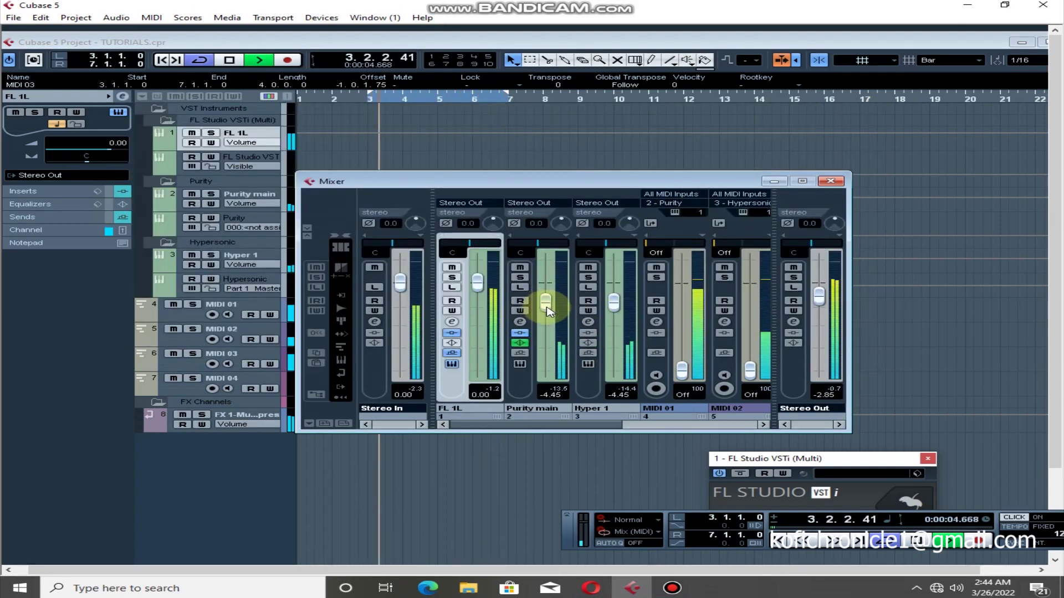
scroll(547, 303, up, 1)
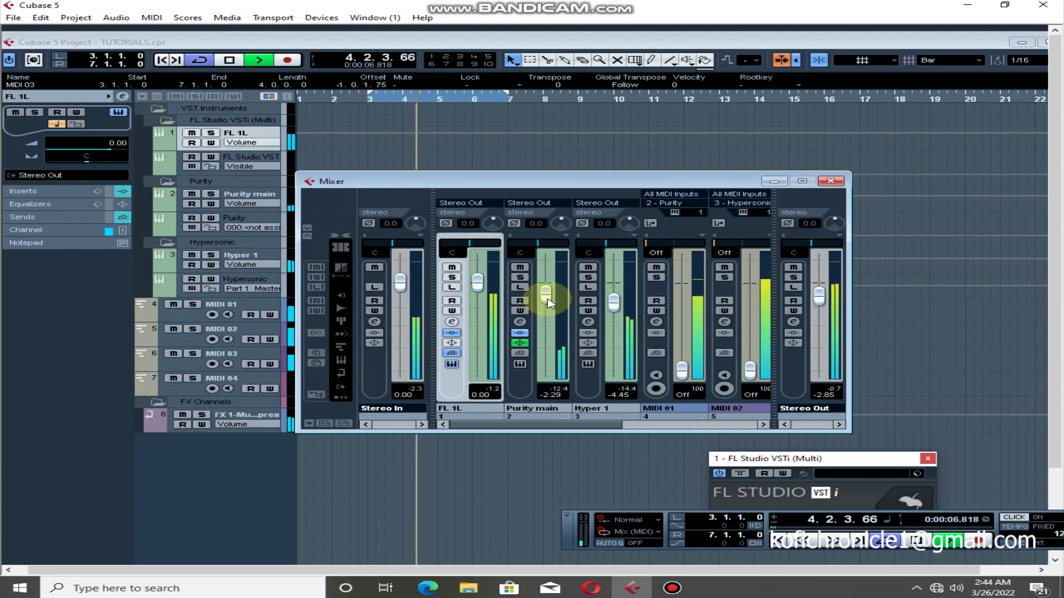
scroll(613, 302, up, 2)
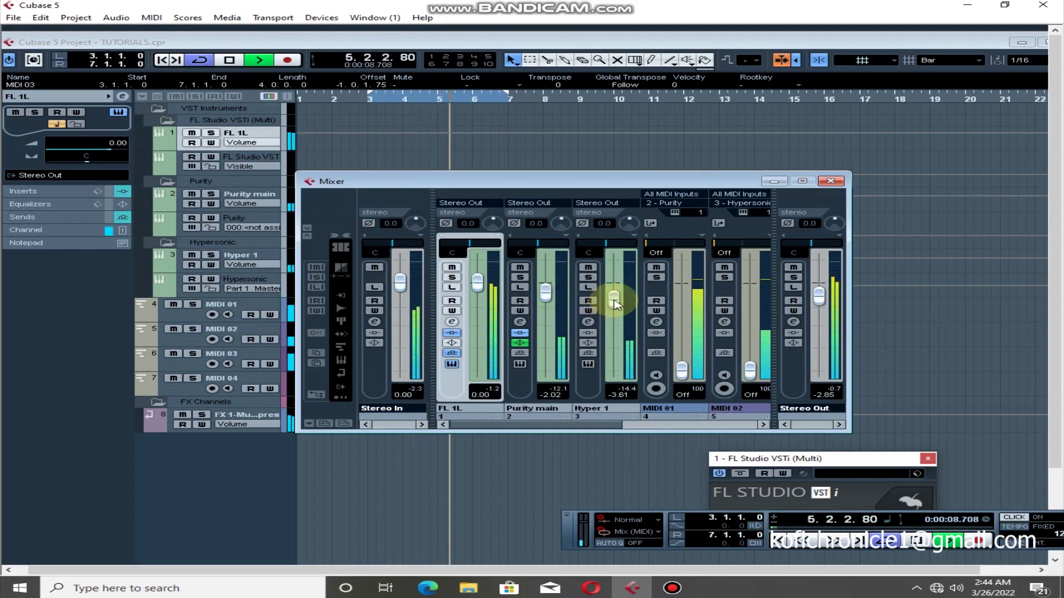
scroll(614, 299, up, 1)
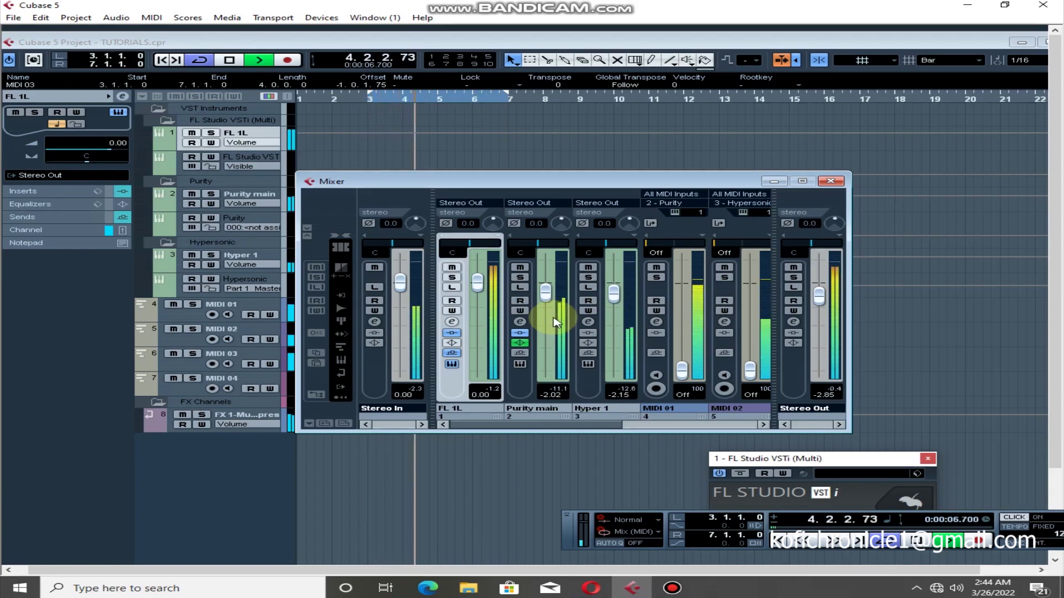
Put the bluetubes BT Stereo Imager on Stereo Out's Insert 1, then close its windows and the Mixer.
click(793, 323)
click(166, 148)
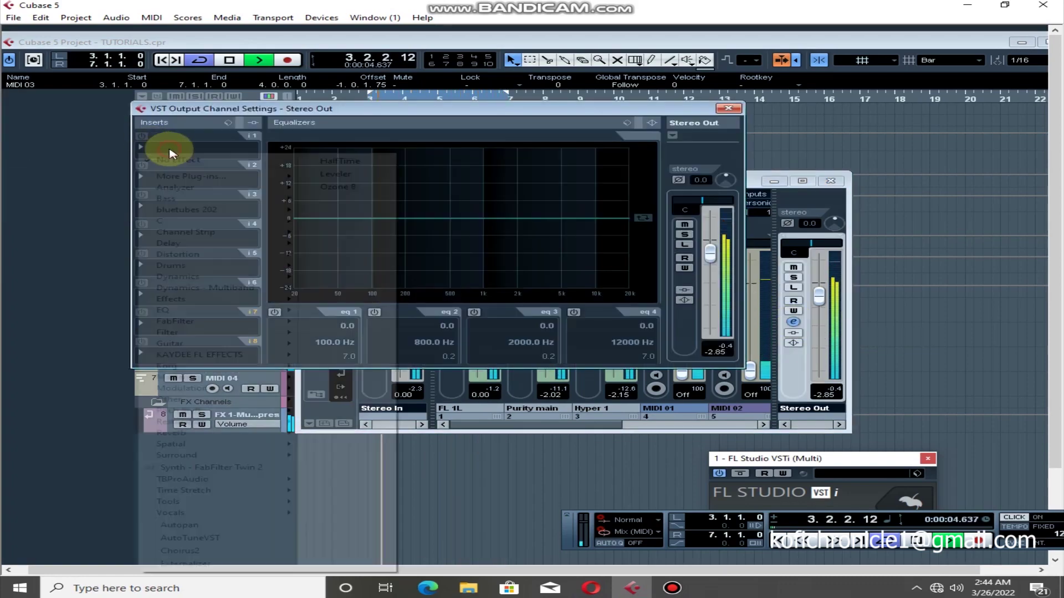
mouse_move(249, 209)
click(421, 392)
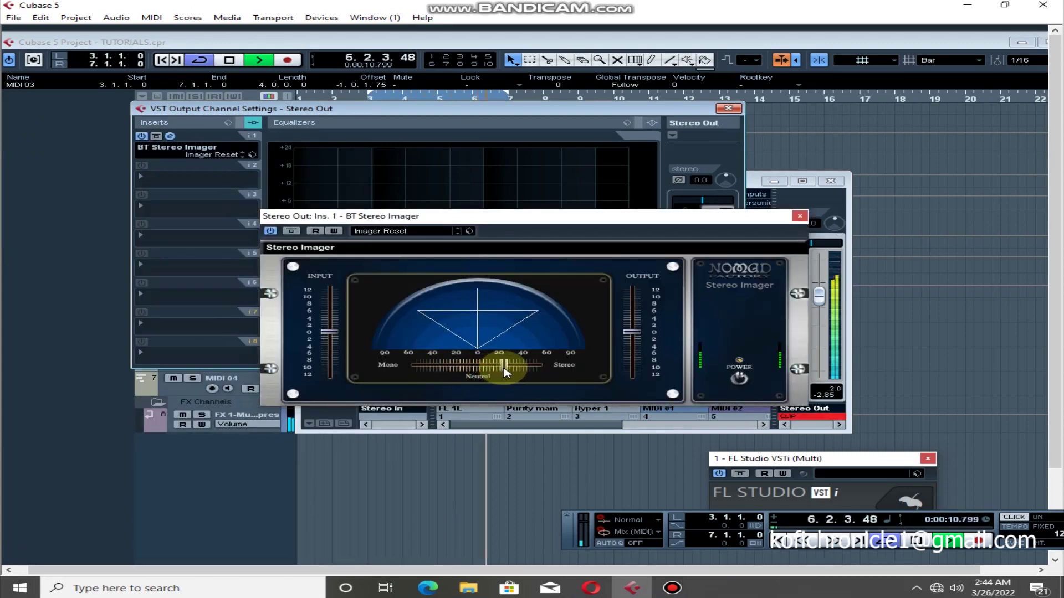
click(799, 216)
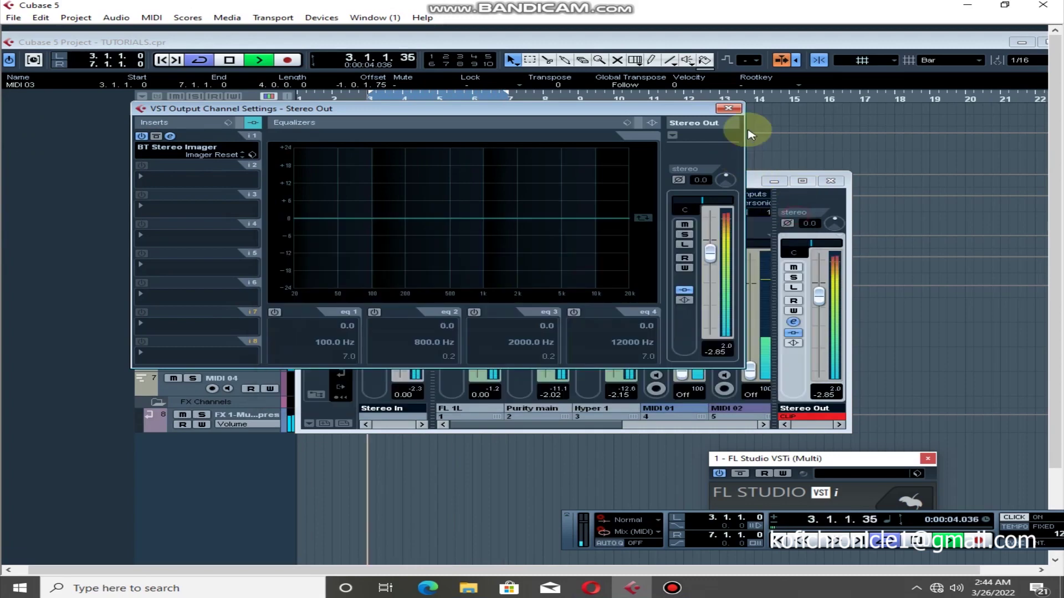
click(729, 109)
click(830, 181)
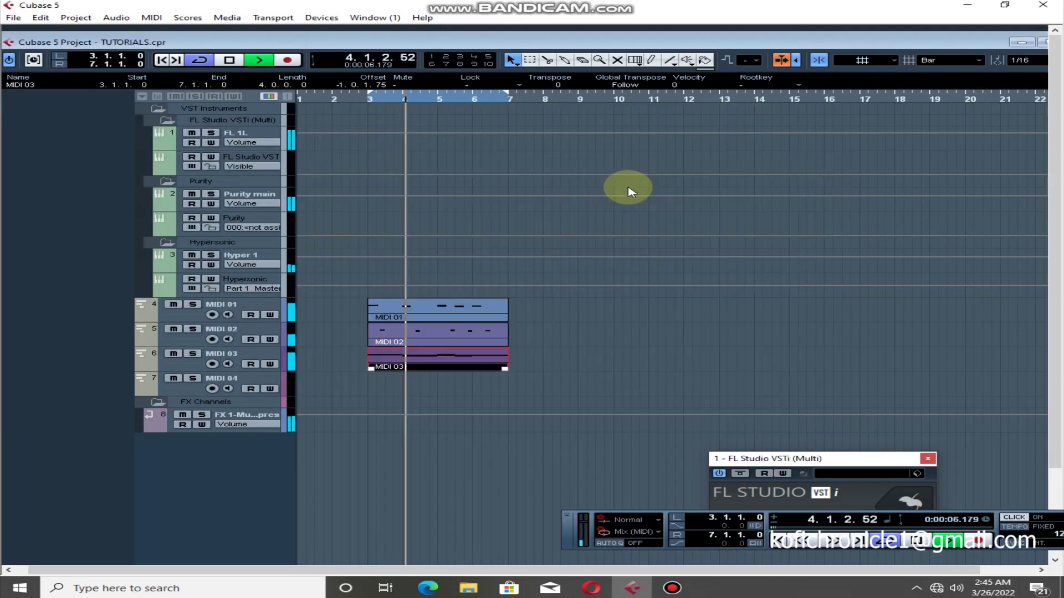
Maximize the project window and stop playback of the bar 3–7 cycle.
click(1021, 43)
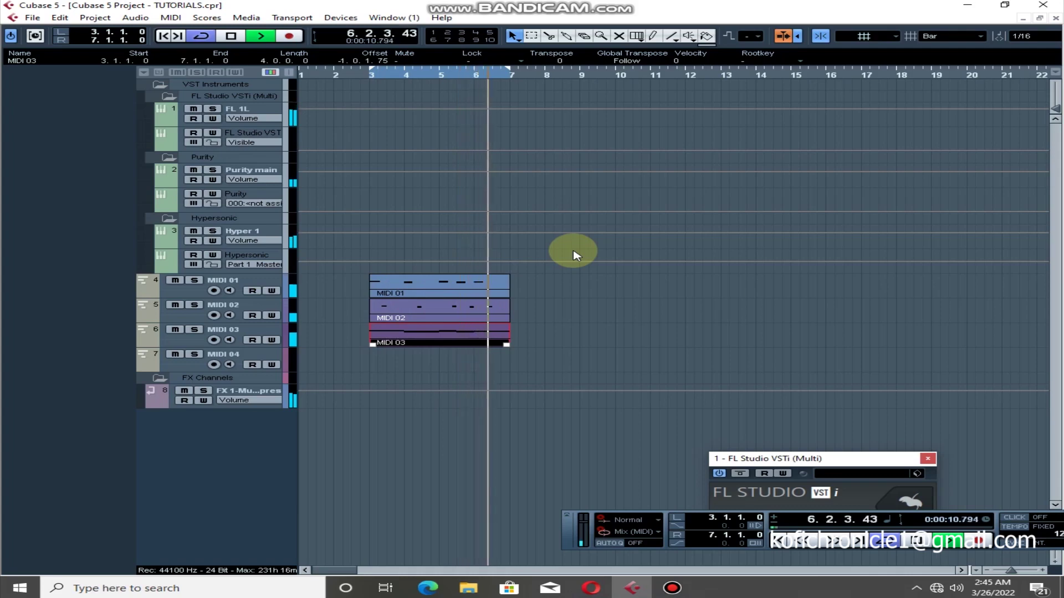
key(space)
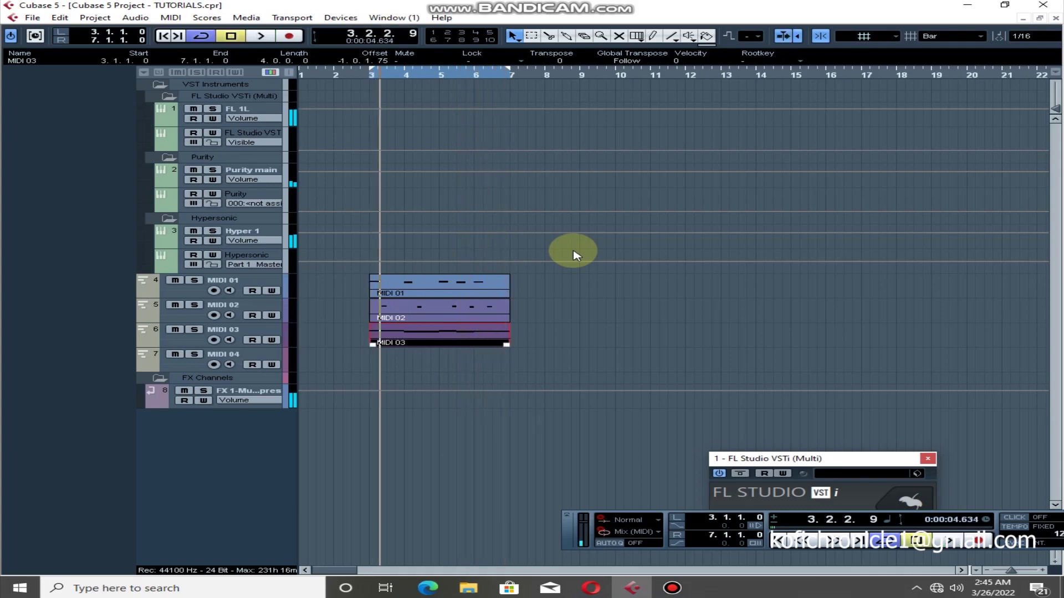